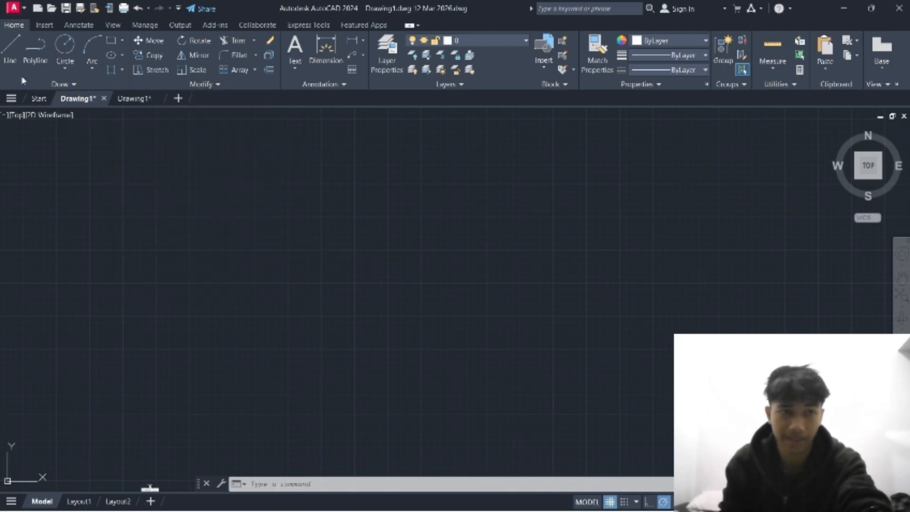
# Draw two separate steep lines that spread apart toward the bottom, as the left and right sides of an open shape.
pyautogui.click(10, 47)
pyautogui.click(349, 239)
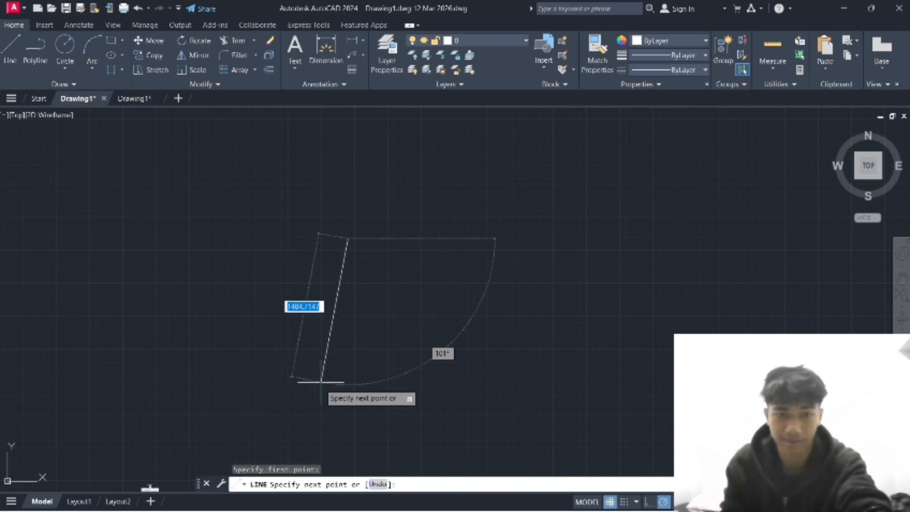
pyautogui.click(313, 412)
pyautogui.press('Escape')
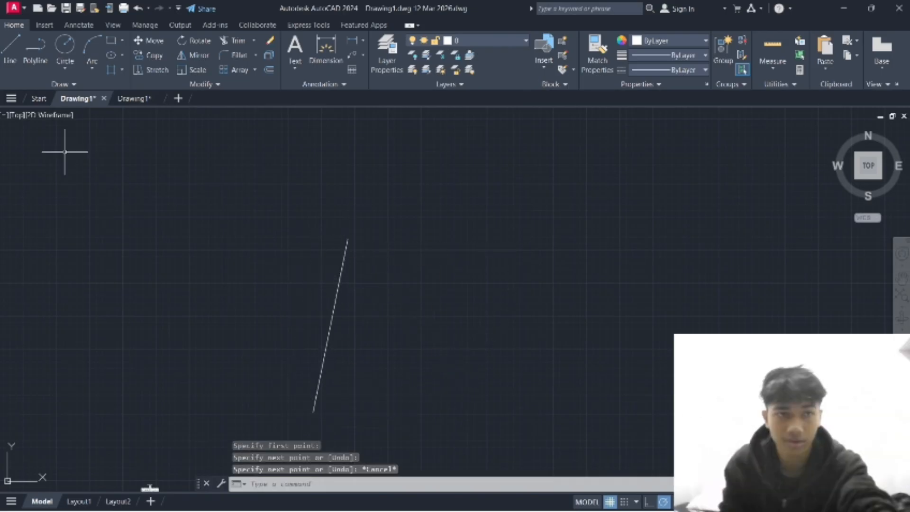
pyautogui.click(10, 48)
pyautogui.click(563, 249)
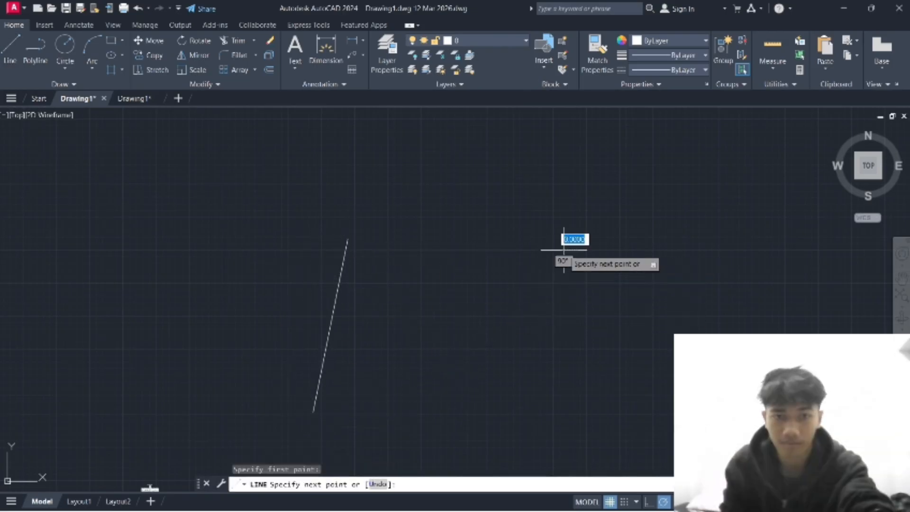
pyautogui.click(608, 414)
pyautogui.press('Escape')
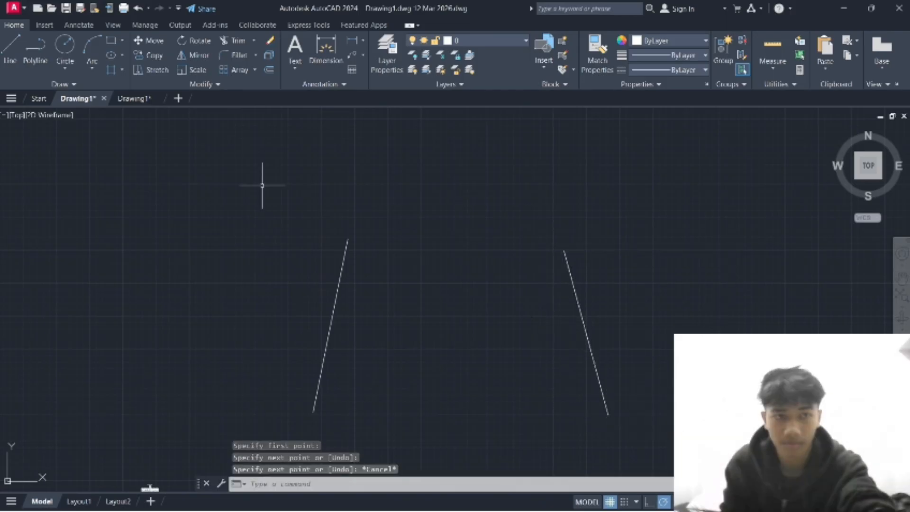
# Draw a shallow, downward-sagging three-point fit spline across the upper part of both slanted lines, extending past each side.
pyautogui.click(60, 84)
pyautogui.click(6, 97)
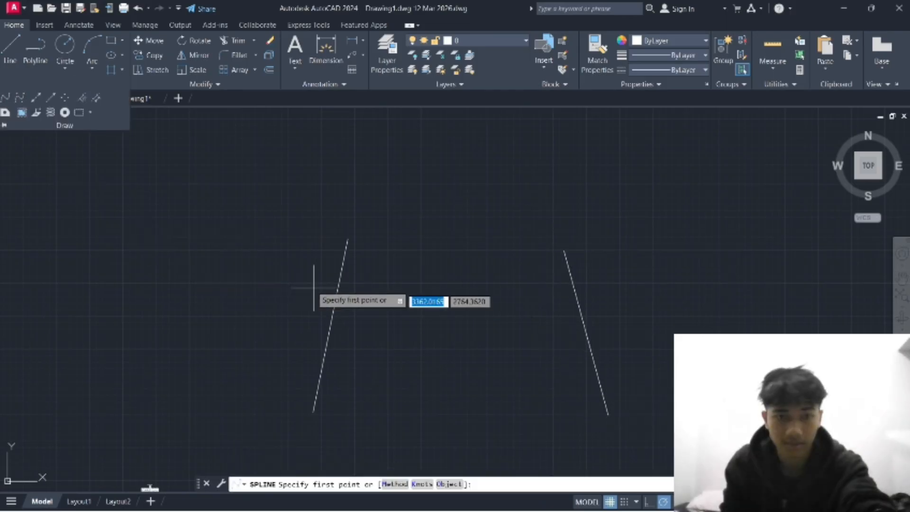
pyautogui.click(287, 255)
pyautogui.click(442, 284)
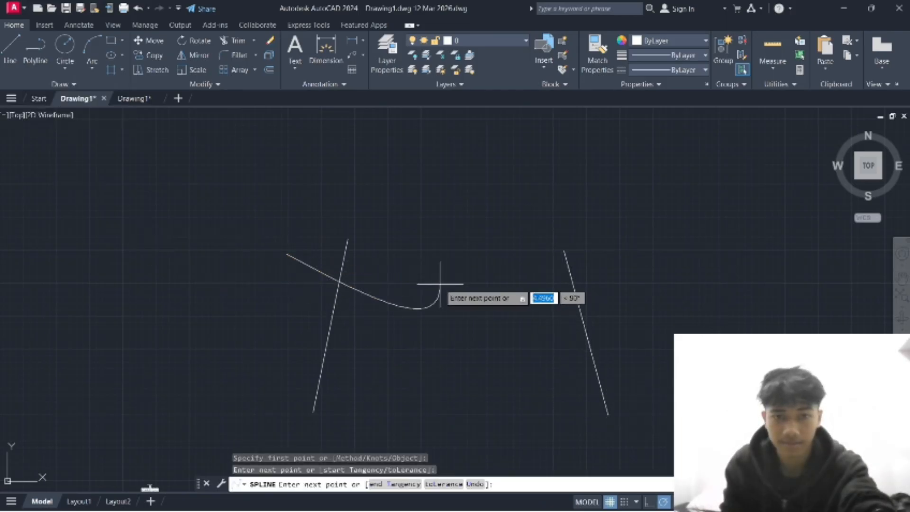
pyautogui.click(631, 280)
pyautogui.press('Return')
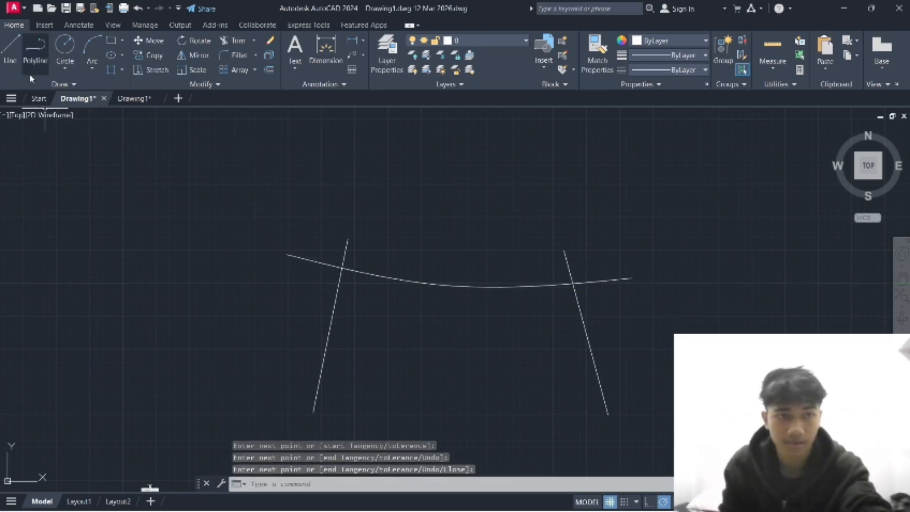
# Draw a second gently sagging spline across the lower part of both slanted lines, extending past each side.
pyautogui.click(23, 86)
pyautogui.click(6, 96)
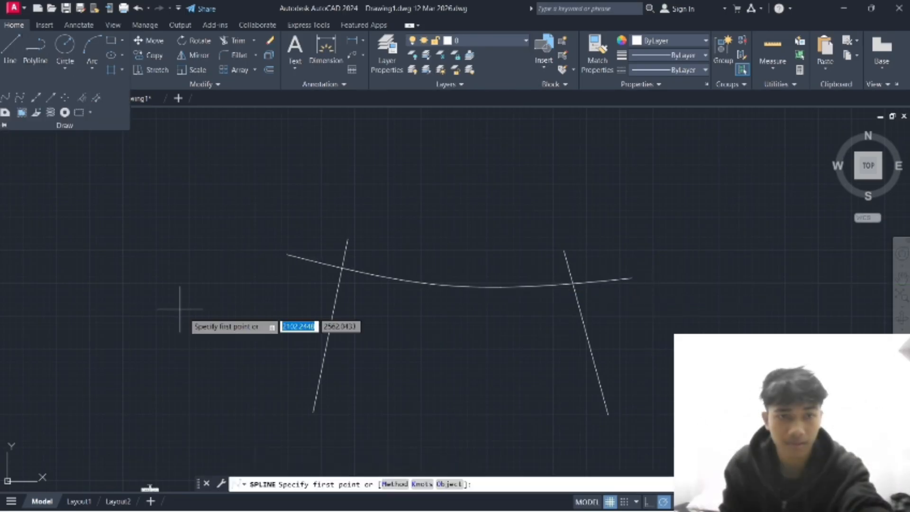
pyautogui.click(252, 368)
pyautogui.click(455, 379)
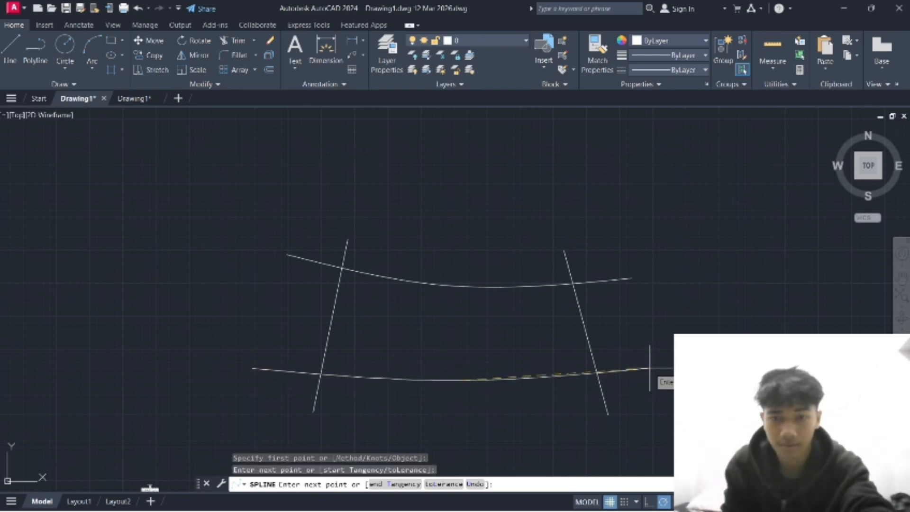
pyautogui.click(583, 393)
pyautogui.click(646, 367)
pyautogui.press('Return')
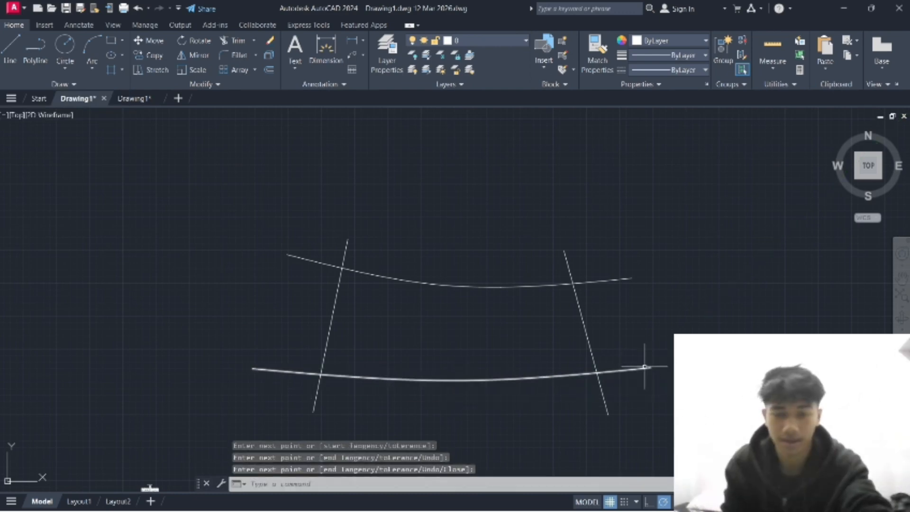
# Use the Boundary command to create a region from the area enclosed by the two lines and two splines.
pyautogui.moveTo(644, 367)
pyautogui.mouseDown(button='middle')
pyautogui.moveTo(595, 335)
pyautogui.moveTo(502, 302)
pyautogui.mouseUp(button='middle')
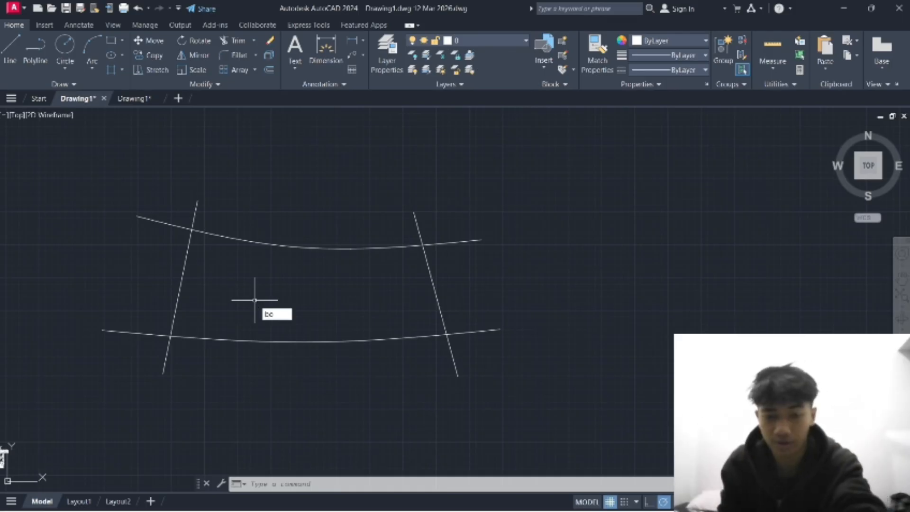
pyautogui.press('Return')
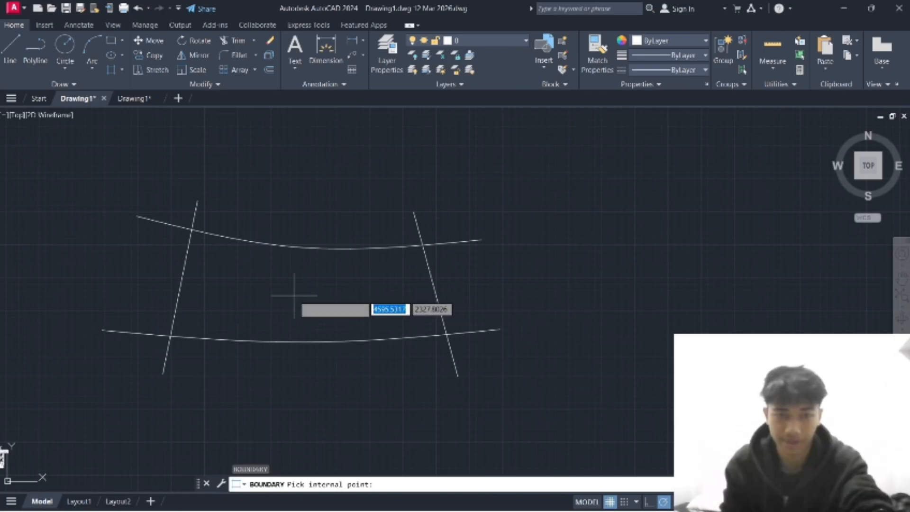
pyautogui.click(289, 295)
pyautogui.press('Return')
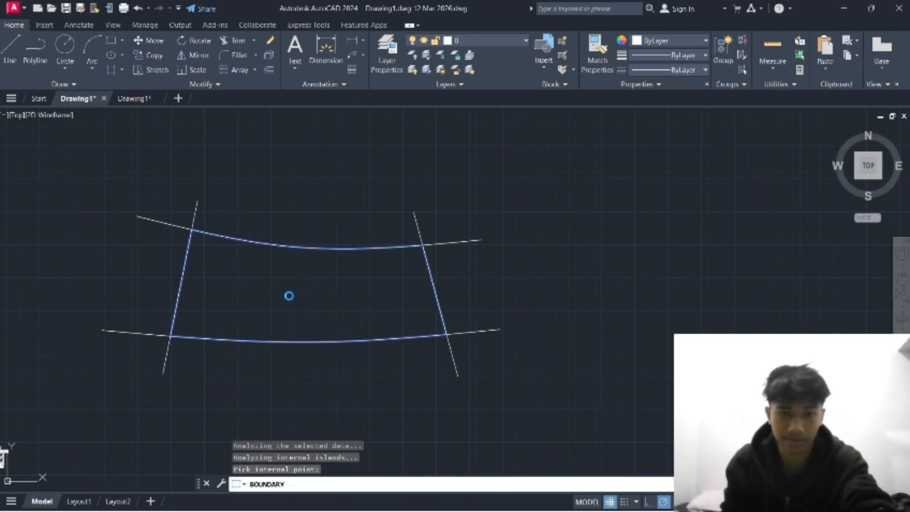
pyautogui.click(459, 288)
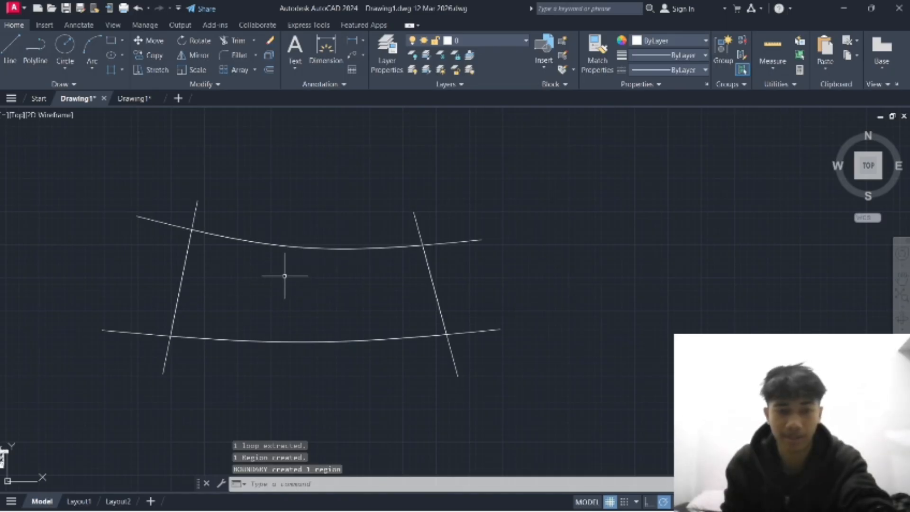
# Move the new region straight up until it sits clear above the original lines and splines.
pyautogui.click(149, 40)
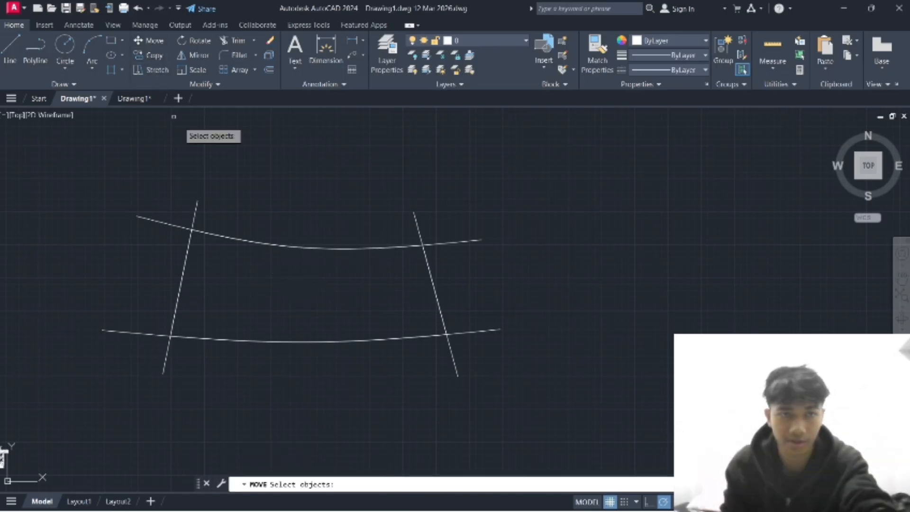
pyautogui.click(288, 279)
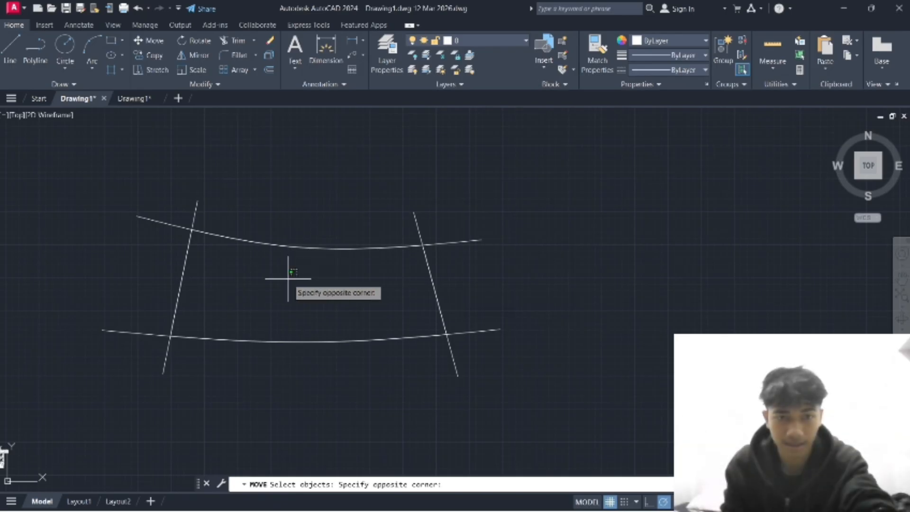
pyautogui.click(291, 247)
pyautogui.click(291, 247)
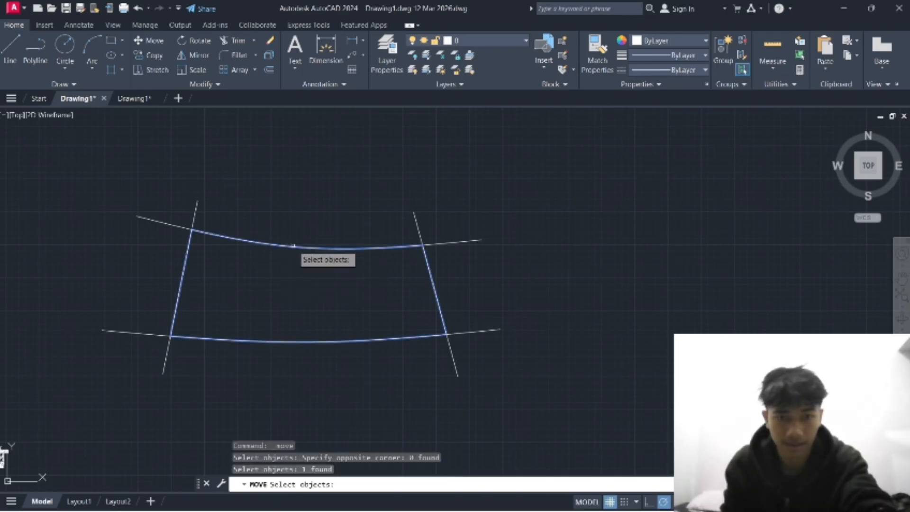
pyautogui.press('Return')
pyautogui.click(294, 273)
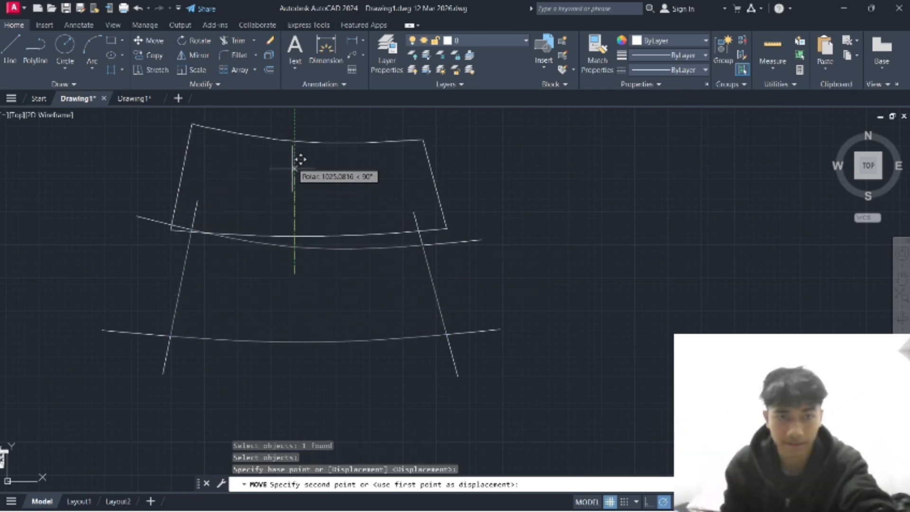
pyautogui.scroll(-3, 284, 151)
pyautogui.scroll(1, 293, 166)
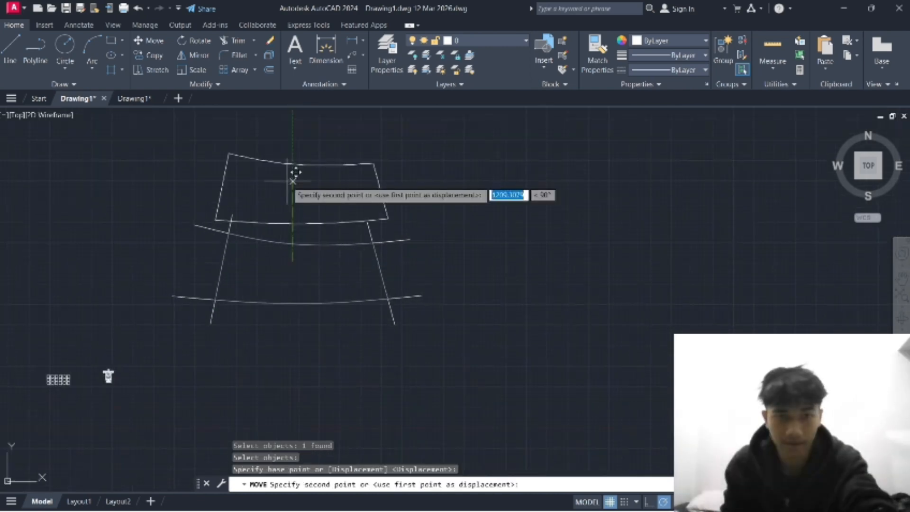
pyautogui.click(293, 154)
pyautogui.scroll(2, 295, 149)
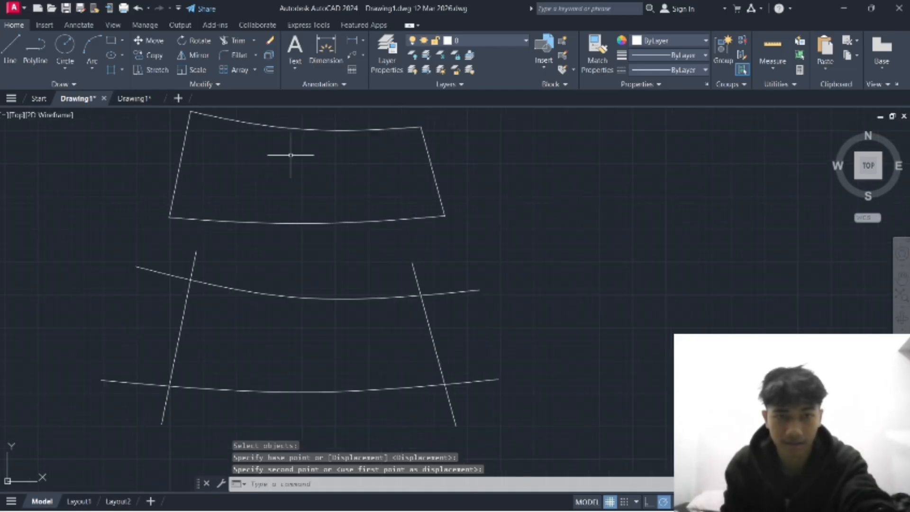
pyautogui.scroll(-2, 291, 154)
pyautogui.scroll(1, 291, 156)
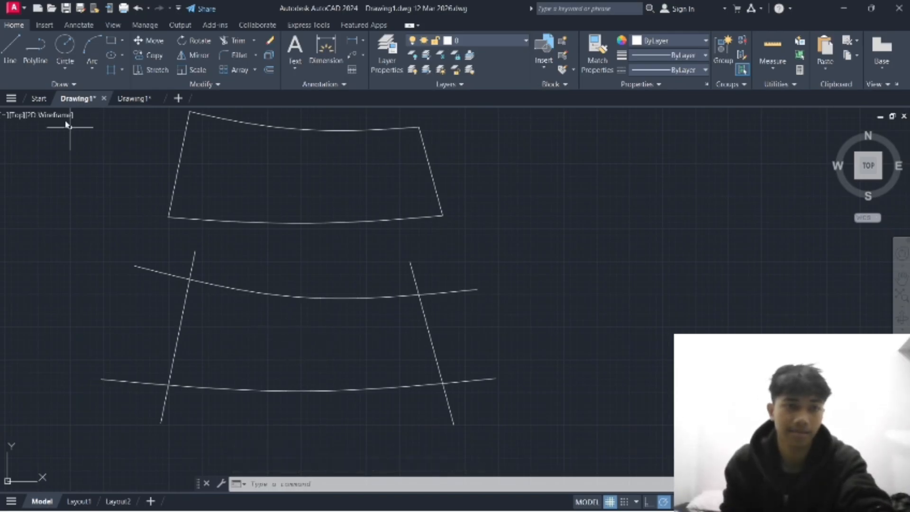
# Draw two more slanted lines between the outer ones, crossing both splines to divide the area into three cells.
pyautogui.click(13, 60)
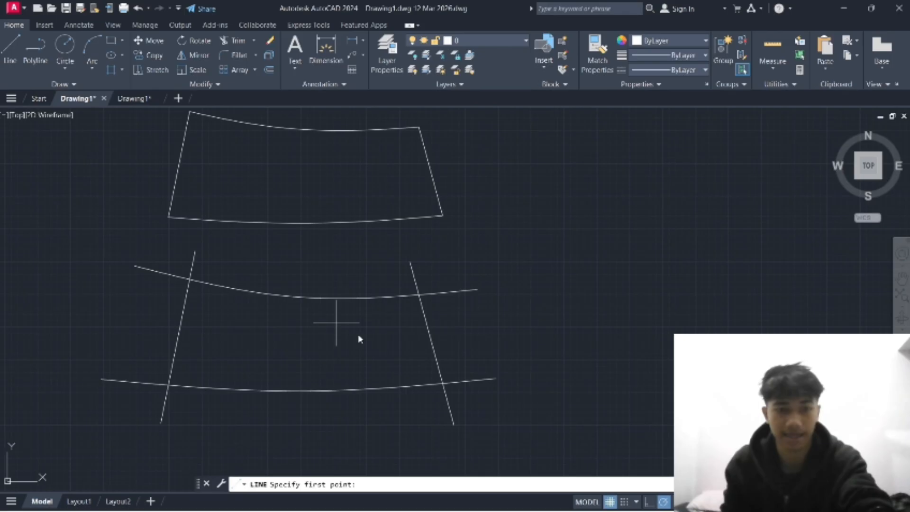
pyautogui.click(265, 261)
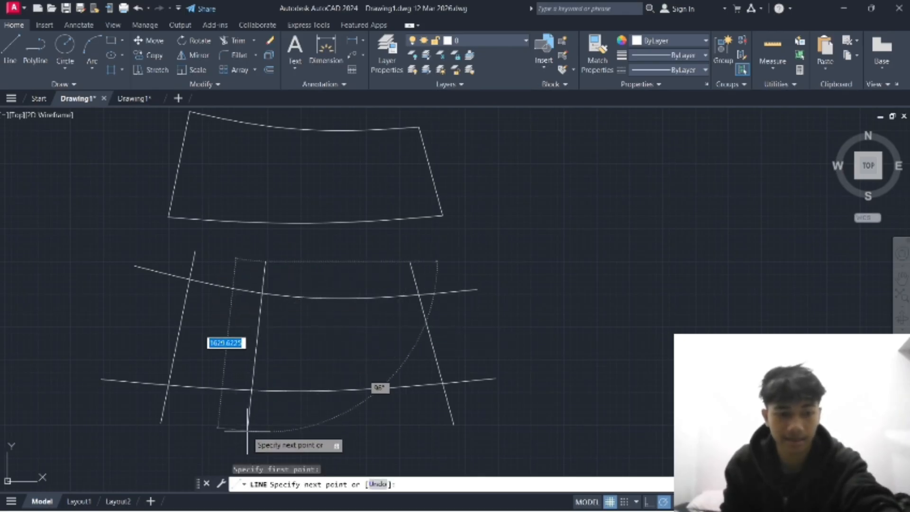
pyautogui.click(248, 430)
pyautogui.press('Escape')
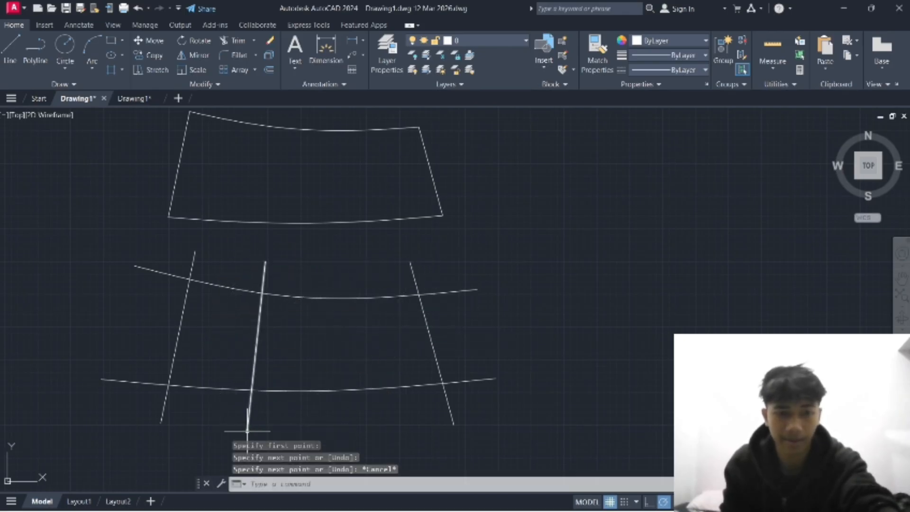
pyautogui.click(11, 53)
pyautogui.click(349, 264)
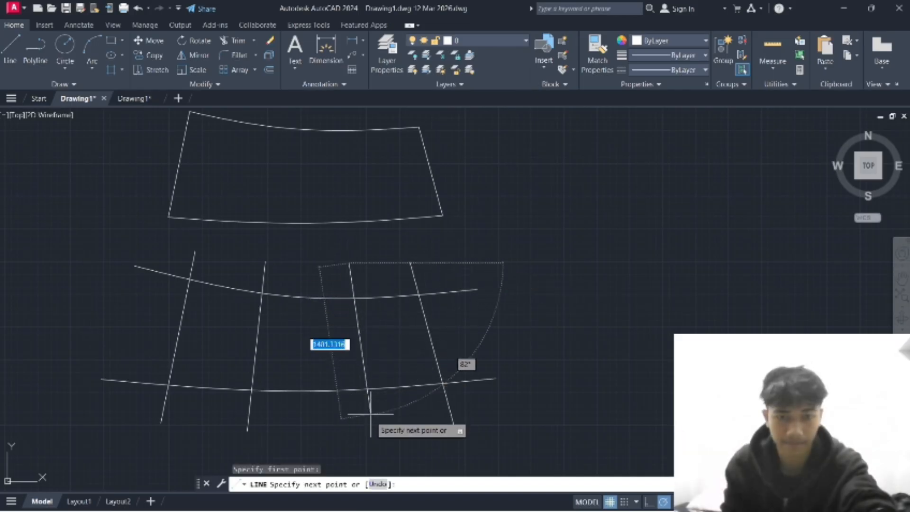
pyautogui.click(372, 431)
pyautogui.press('Escape')
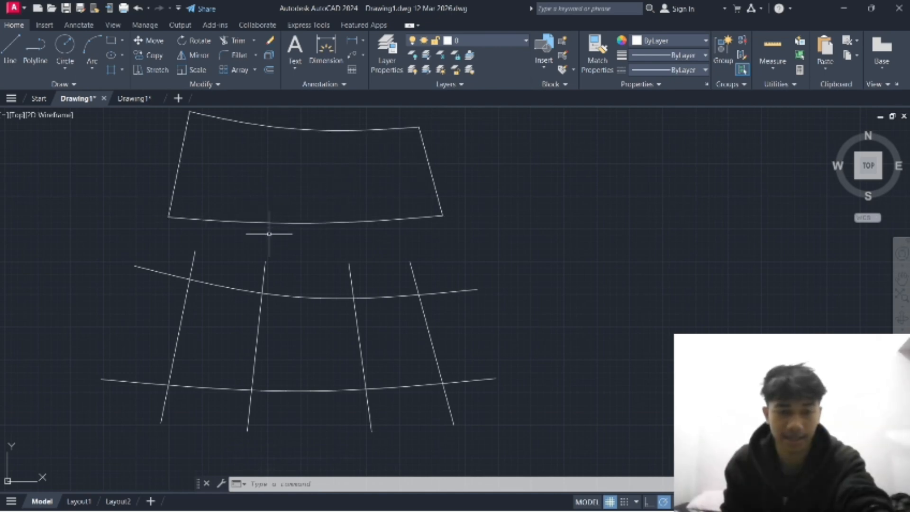
# Create boundary regions for the three enclosed cells and delete the large region that outlines all of them together.
pyautogui.write('bo')
pyautogui.press('Return')
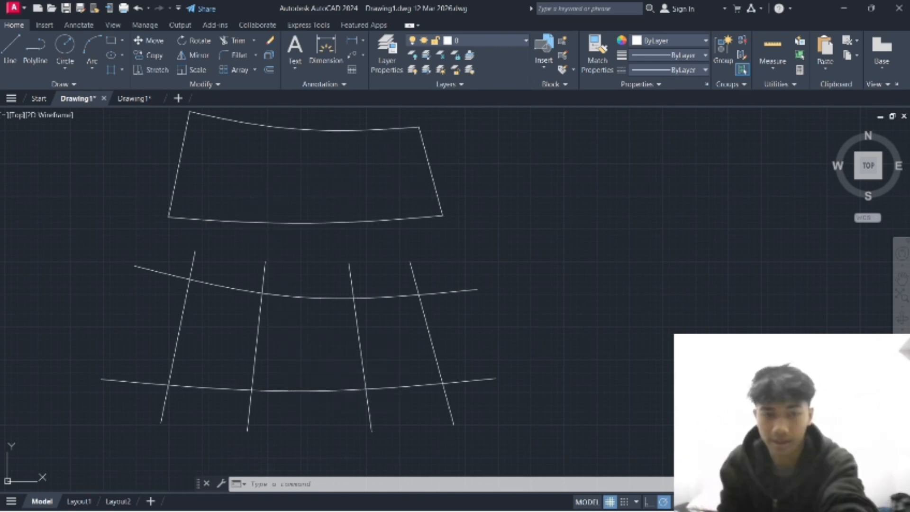
pyautogui.click(226, 319)
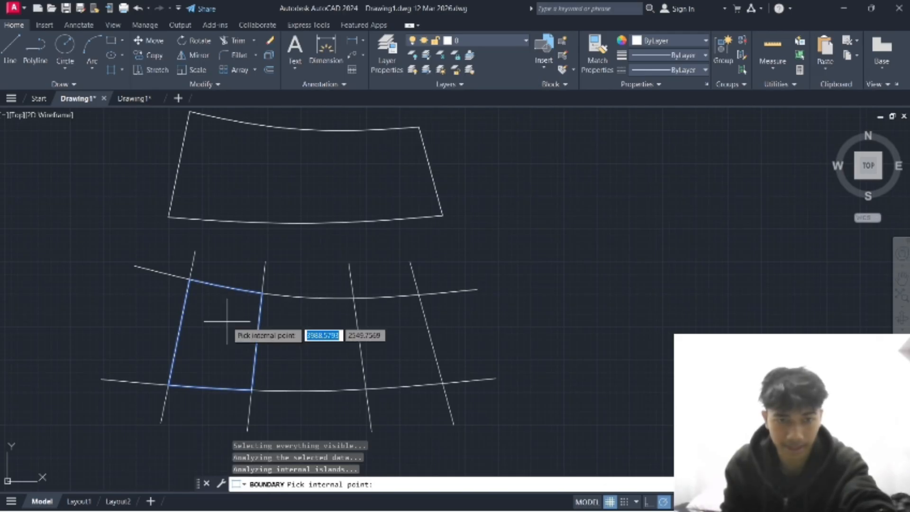
pyautogui.click(296, 325)
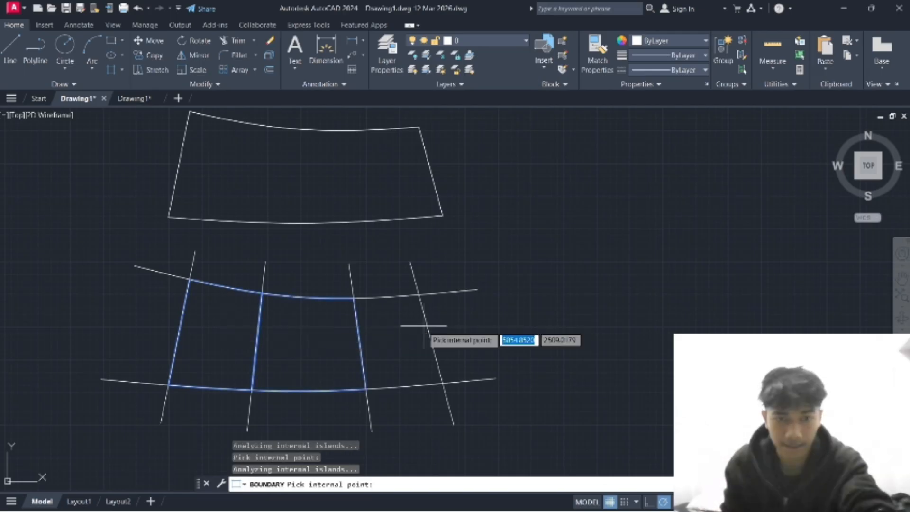
pyautogui.click(392, 339)
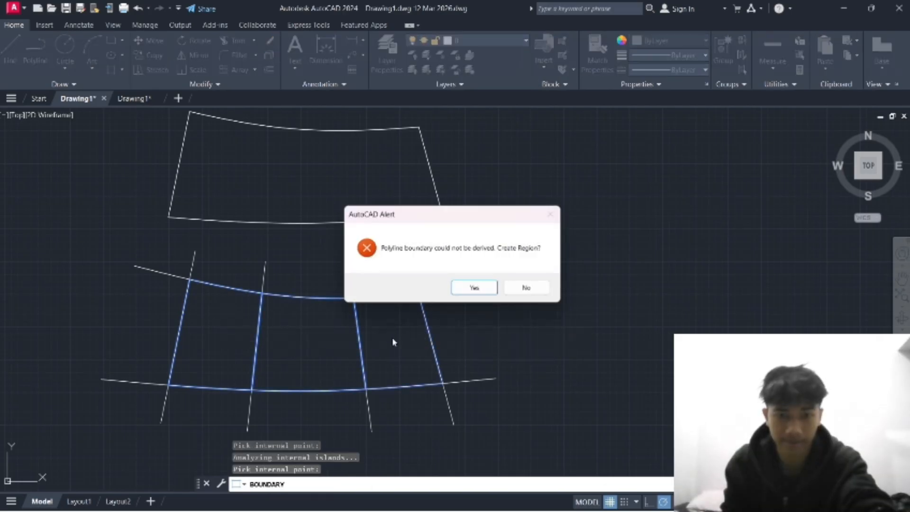
pyautogui.click(474, 288)
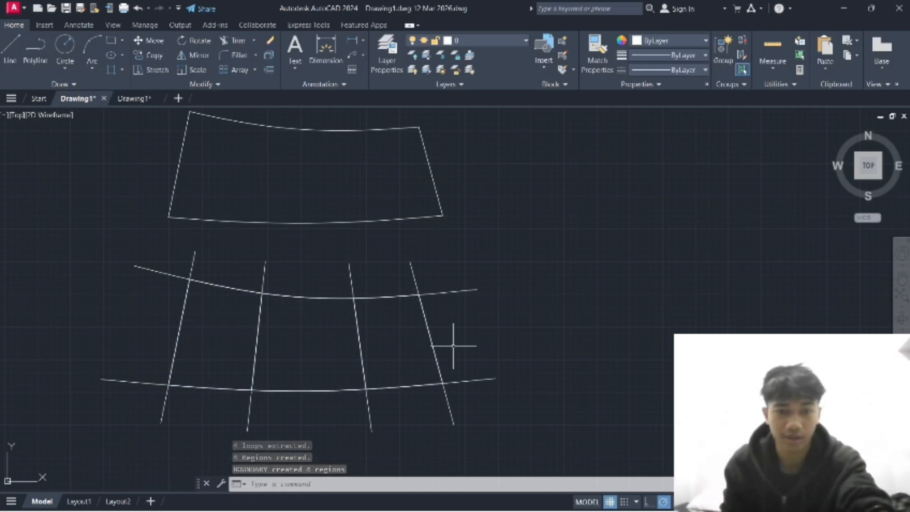
pyautogui.click(304, 295)
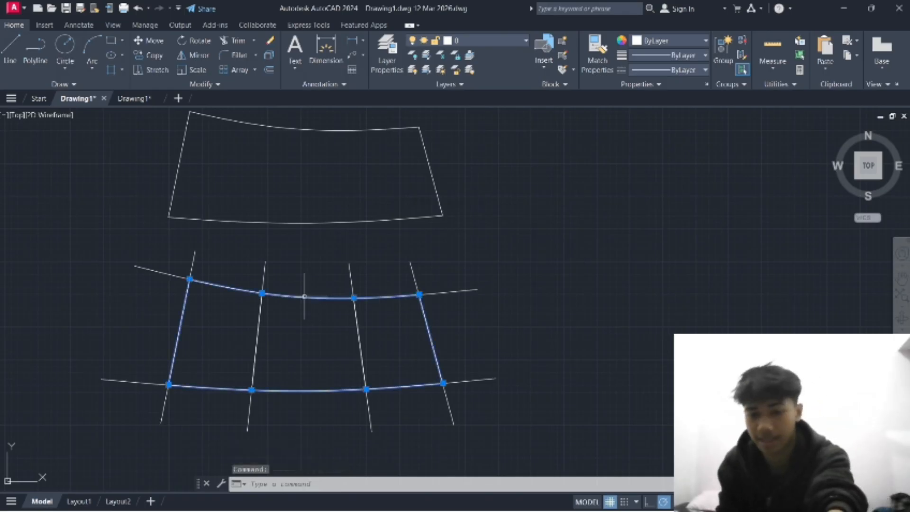
pyautogui.press('Delete')
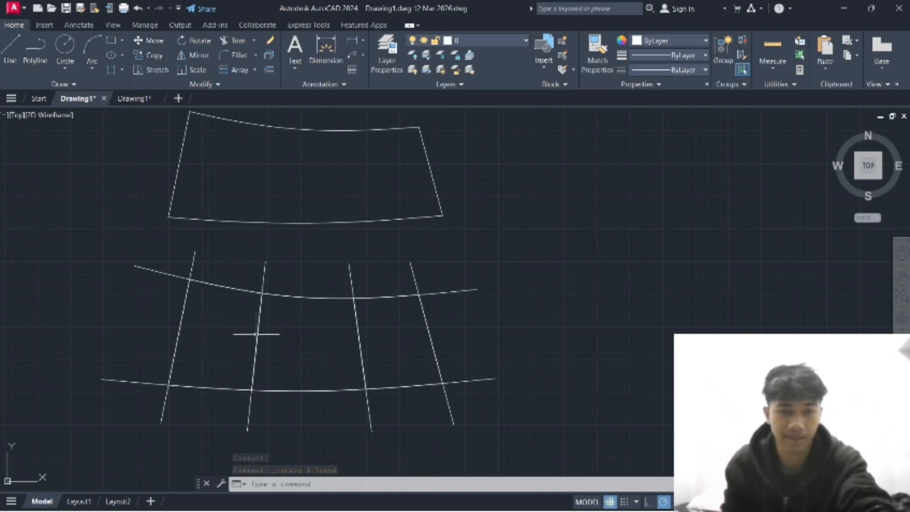
# Move the leftmost cell region to the left until it sits clear of the original lines and splines.
pyautogui.click(150, 41)
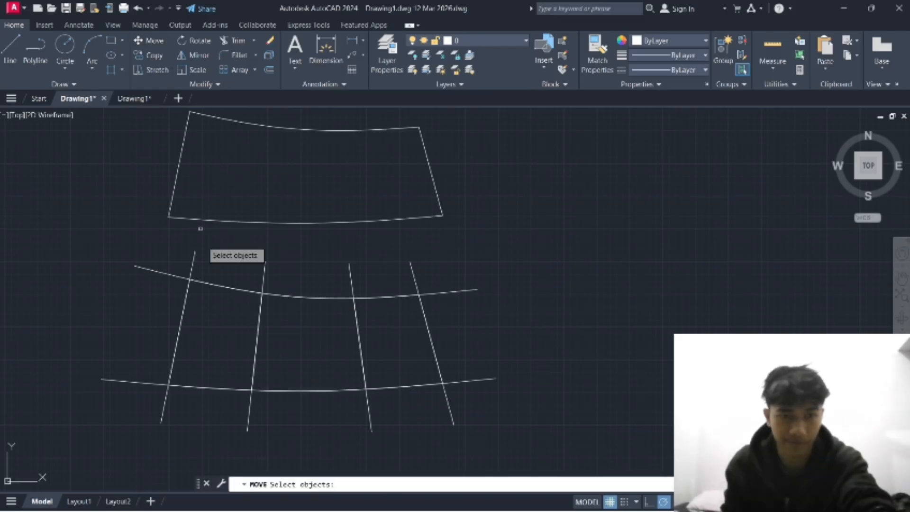
pyautogui.click(211, 283)
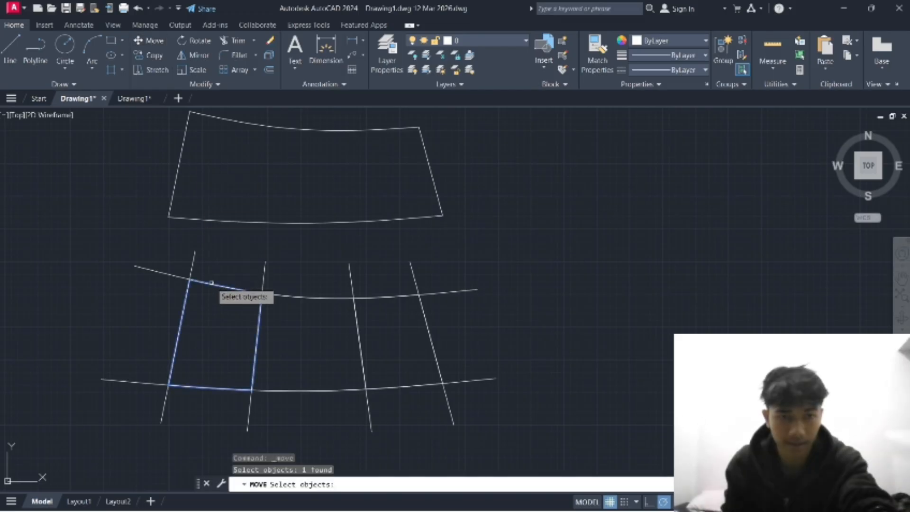
pyautogui.press('Return')
pyautogui.click(215, 317)
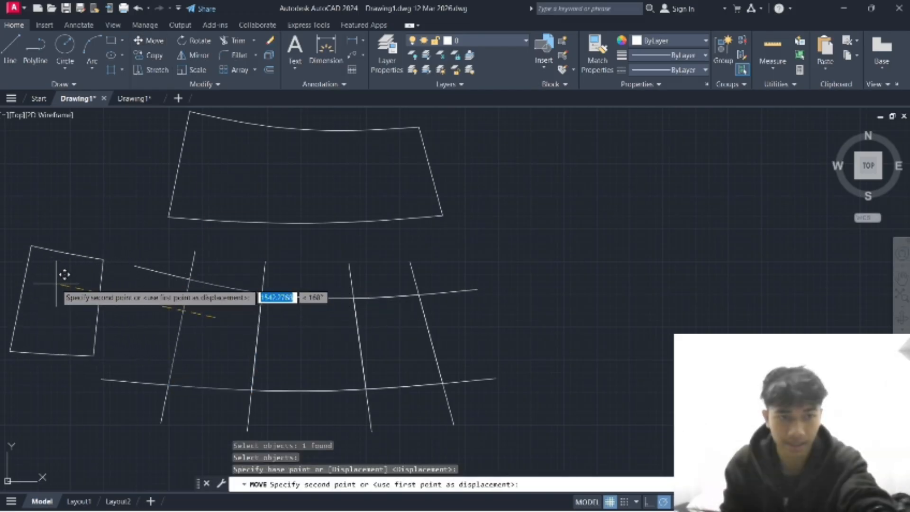
pyautogui.click(63, 273)
# Move the middle cell region straight down until it sits below the lower spline.
pyautogui.moveTo(152, 324); pyautogui.dragTo(156, 268, button='middle')
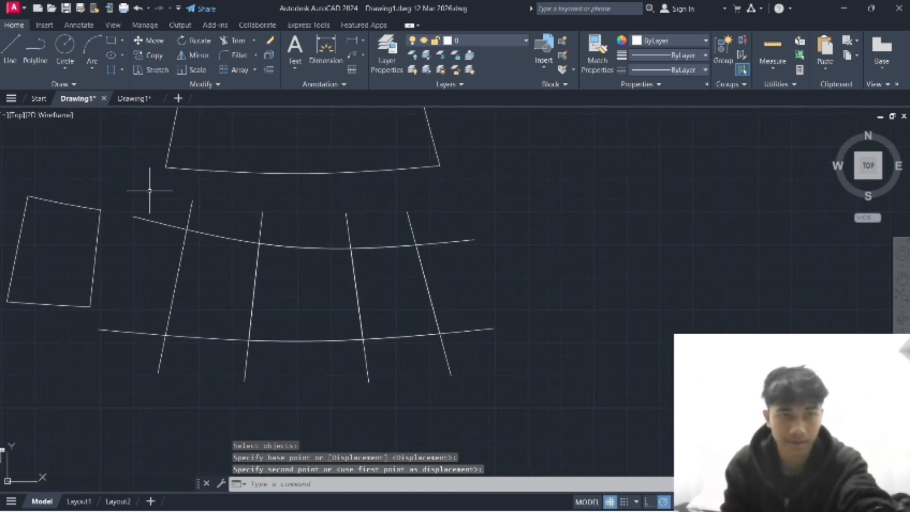
pyautogui.click(150, 40)
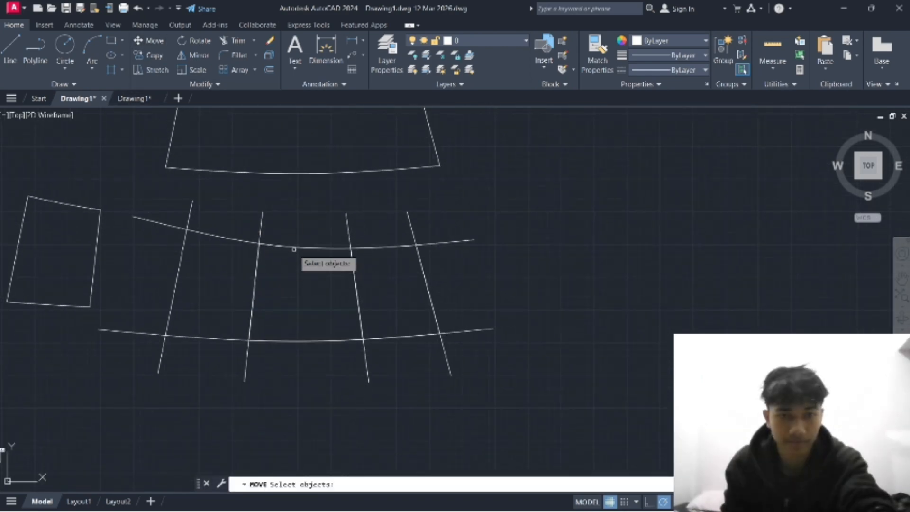
pyautogui.click(295, 246)
pyautogui.press('Return')
pyautogui.click(295, 291)
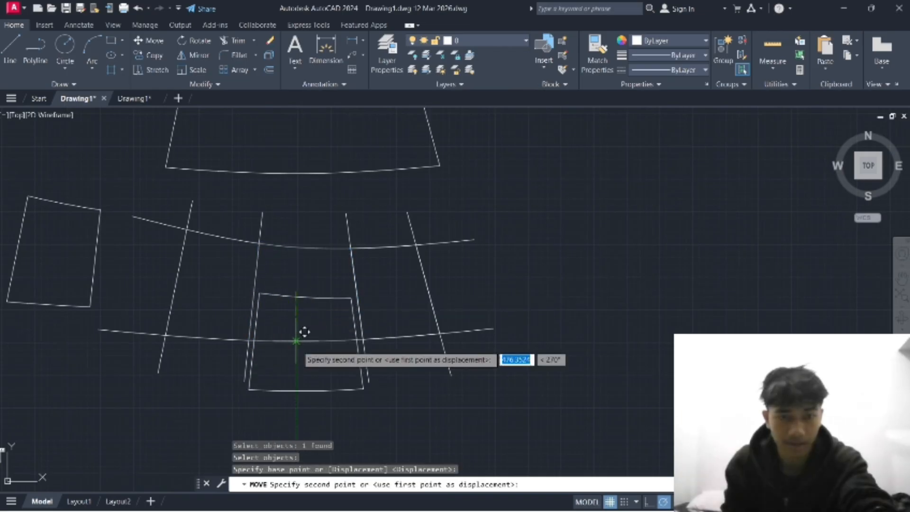
pyautogui.click(296, 403)
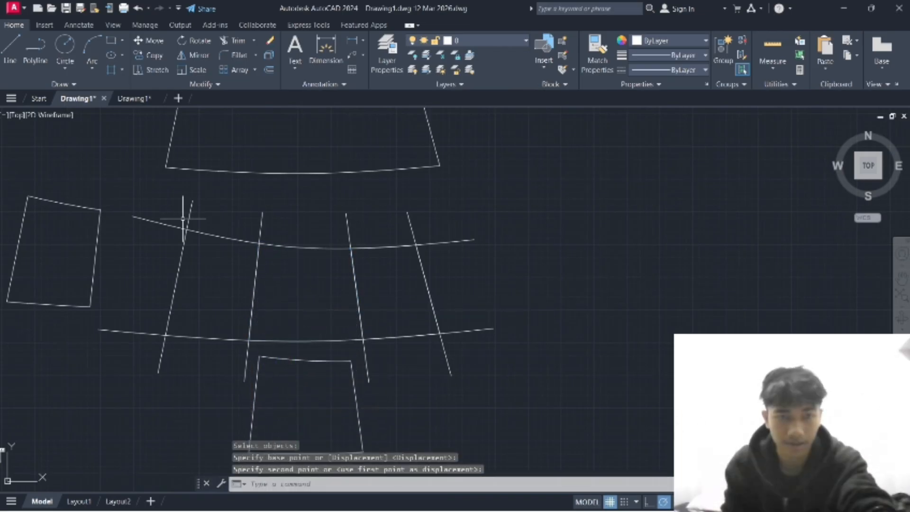
# Move the rightmost cell region to the right, clear of the original lines and splines.
pyautogui.click(150, 41)
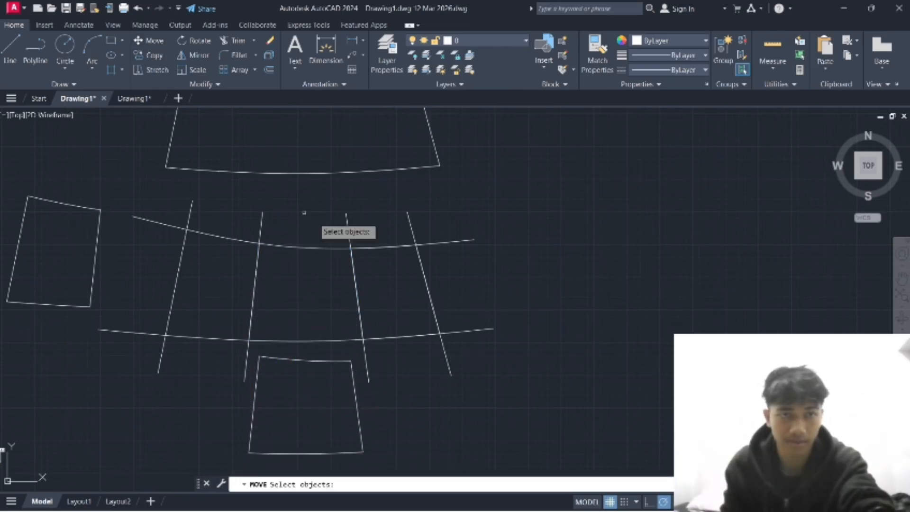
pyautogui.click(372, 247)
pyautogui.press('Return')
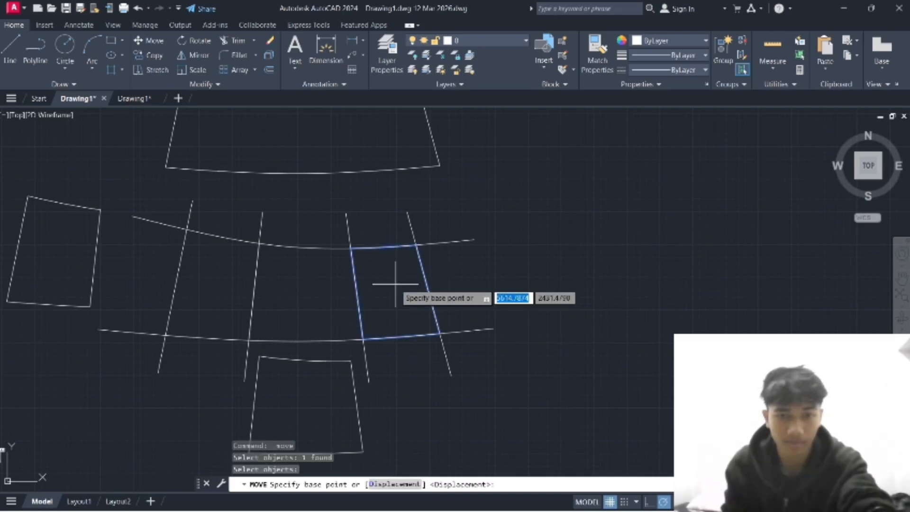
pyautogui.click(392, 286)
pyautogui.click(589, 274)
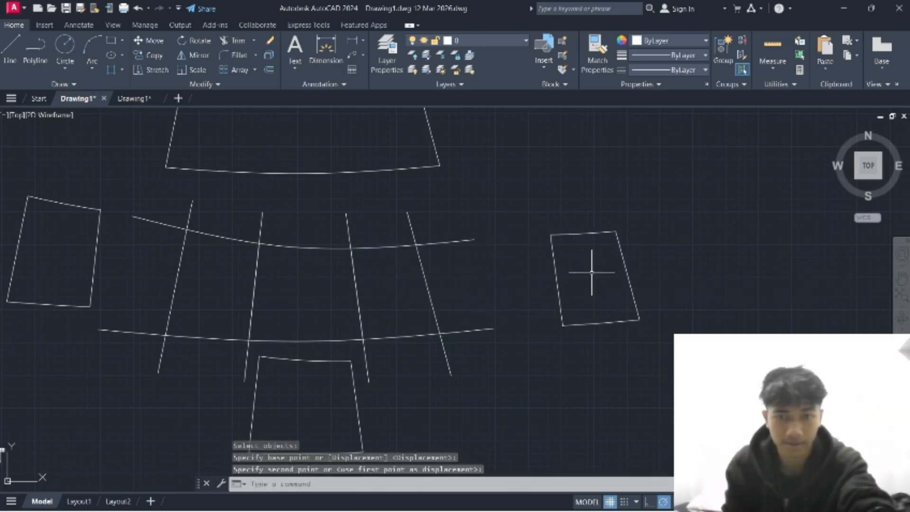
# Review the large region and the three separated cell regions around the original lines and splines.
pyautogui.scroll(-2, 543, 274)
pyautogui.moveTo(499, 274); pyautogui.dragTo(443, 287, button='middle')
pyautogui.scroll(2, 464, 280)
pyautogui.scroll(-2, 462, 286)
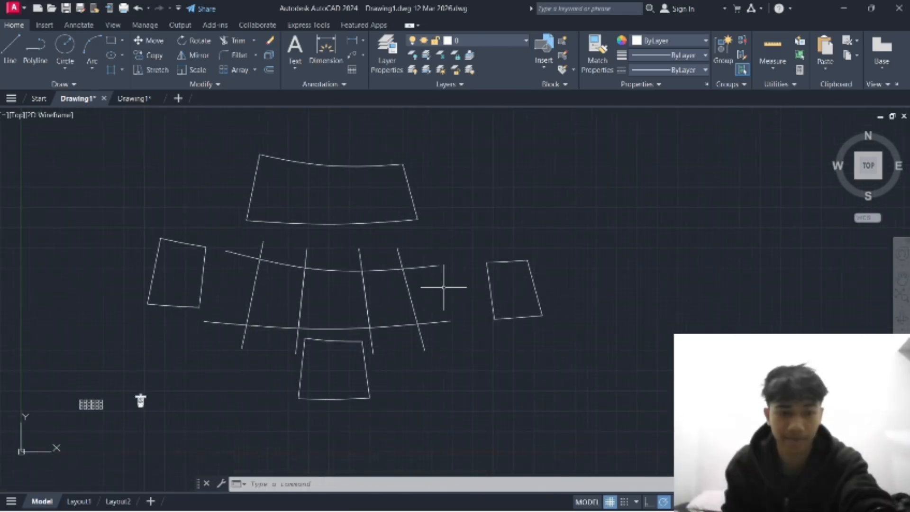
pyautogui.scroll(2, 444, 287)
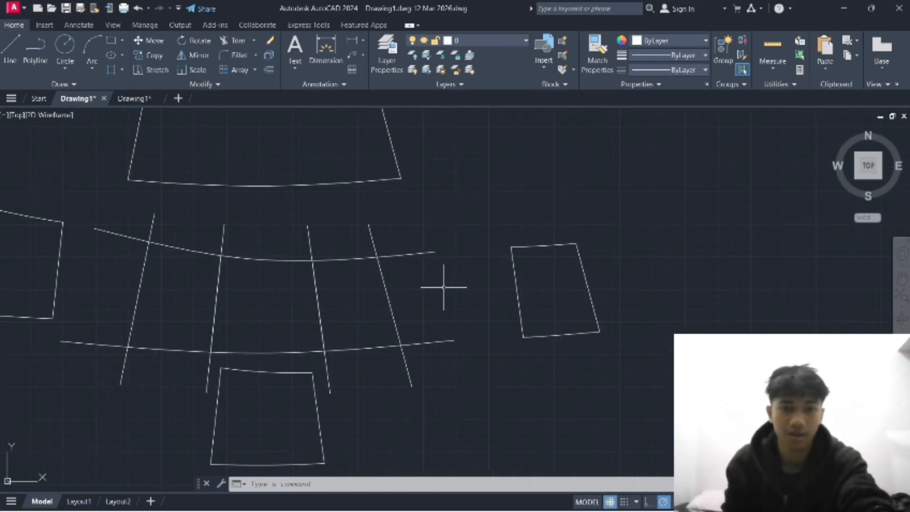
pyautogui.scroll(-2, 443, 286)
pyautogui.moveTo(443, 284); pyautogui.dragTo(432, 323, button='middle')
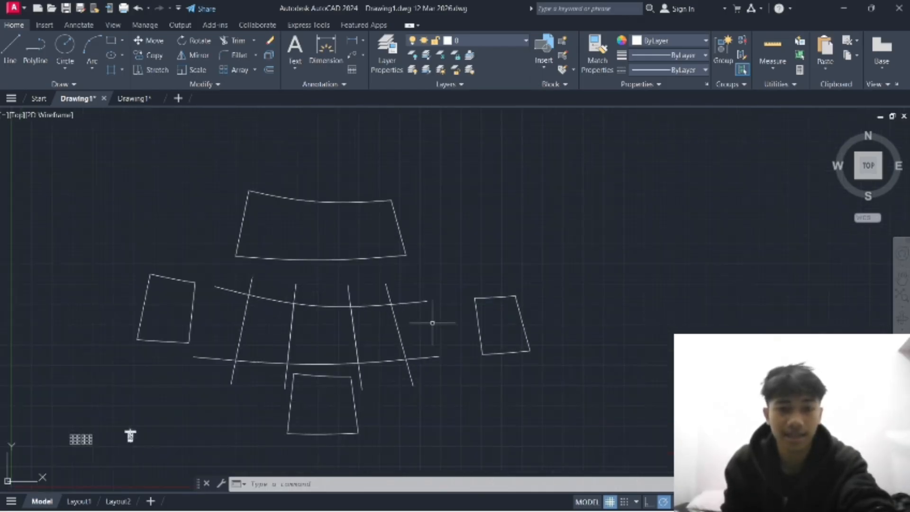
pyautogui.scroll(2, 441, 309)
pyautogui.scroll(-2, 448, 309)
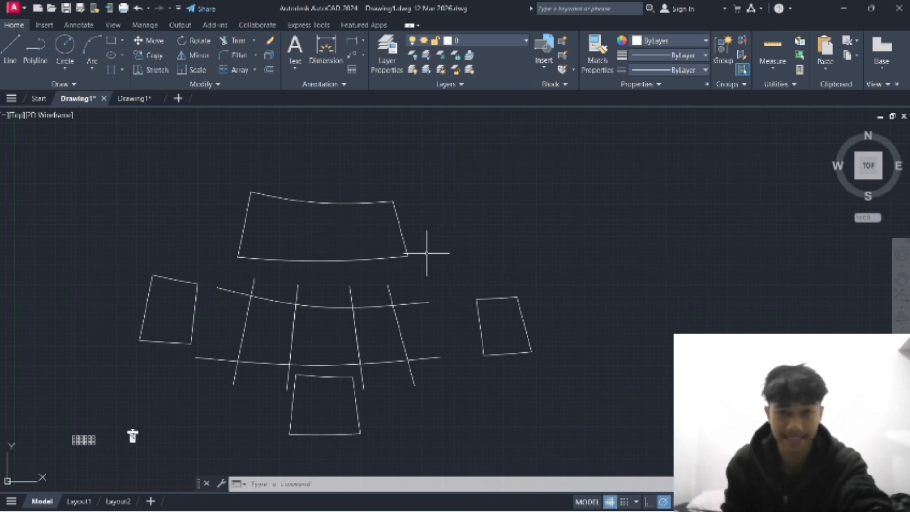
# List the object properties of the large region above the original geometry.
pyautogui.write('l')
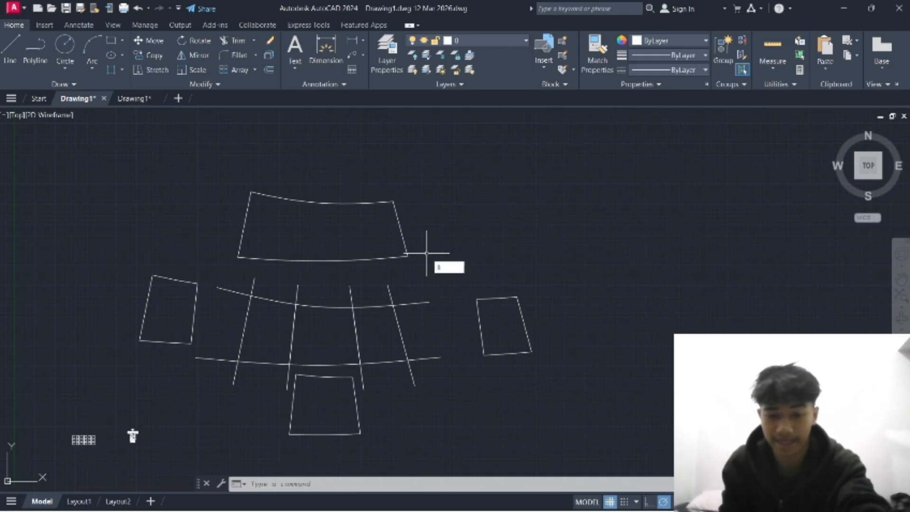
pyautogui.write('i')
pyautogui.press('Return')
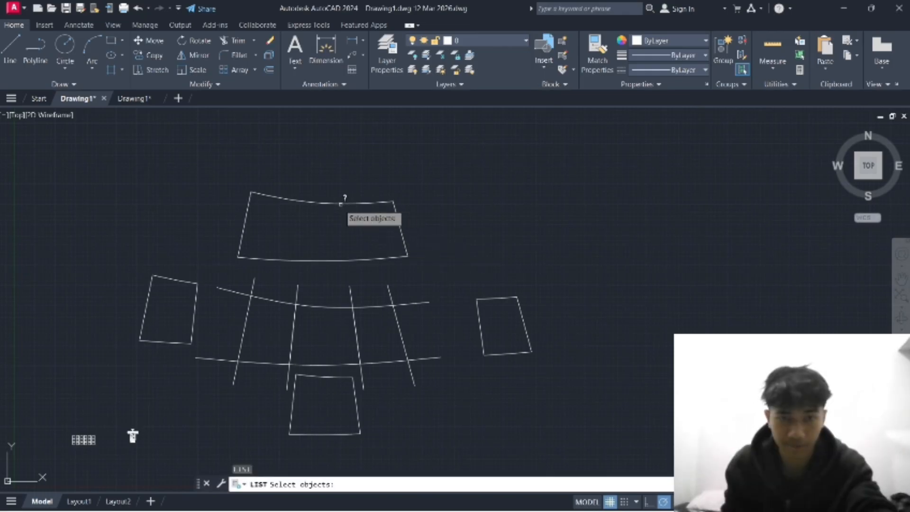
pyautogui.click(318, 202)
pyautogui.press('Return')
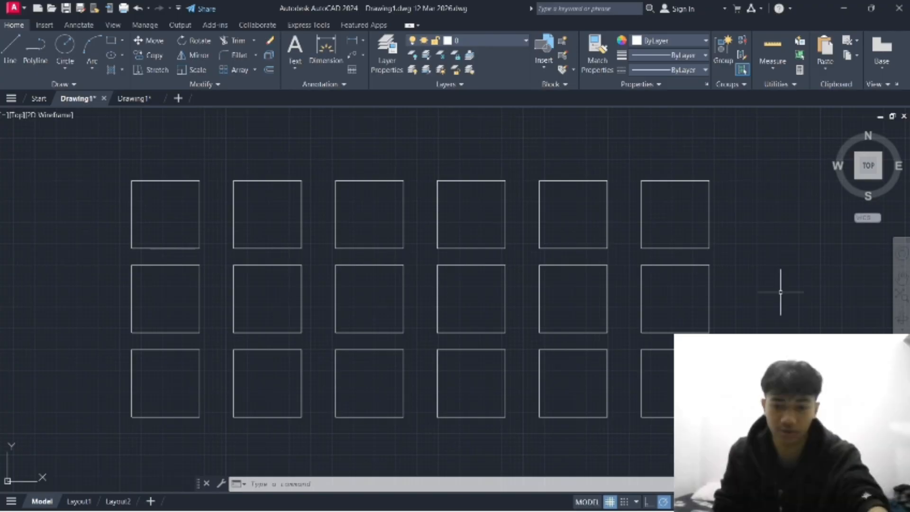
# Hatch the first square in the top row with the SOLID pattern.
pyautogui.write('h')
pyautogui.press('Return')
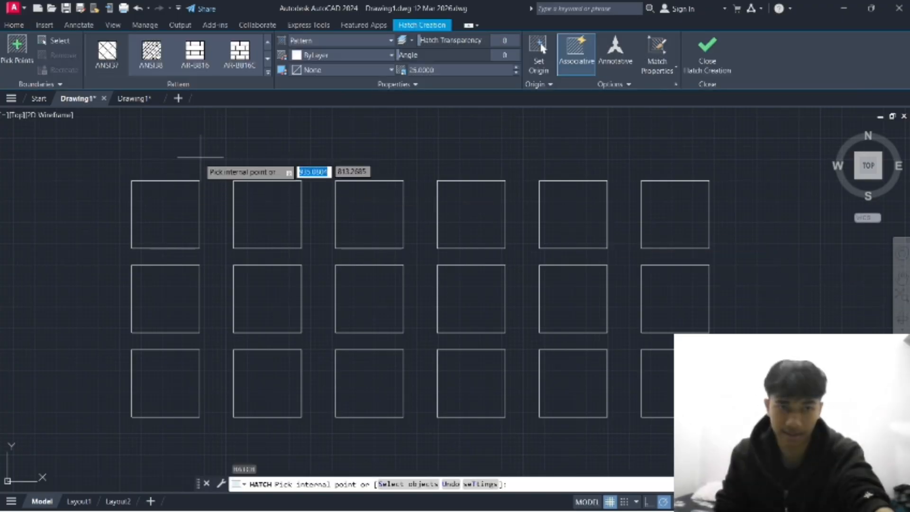
pyautogui.click(269, 77)
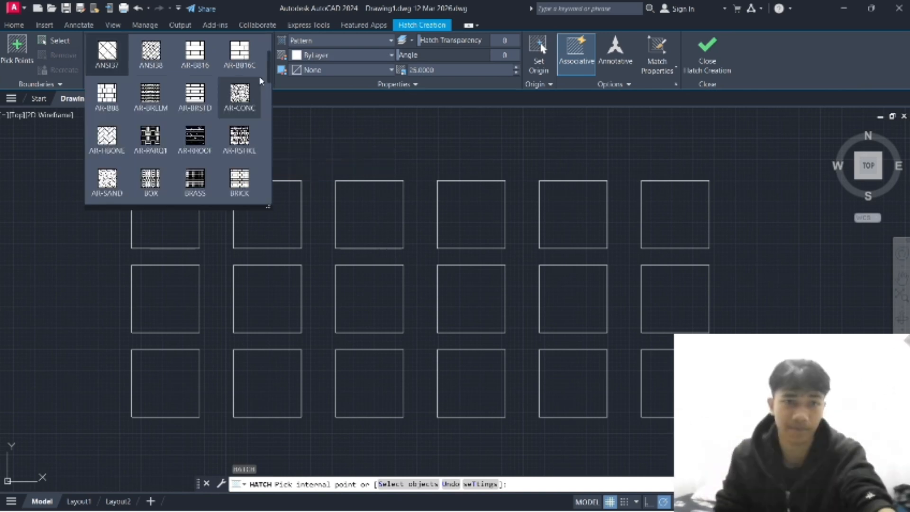
pyautogui.scroll(2, 195, 95)
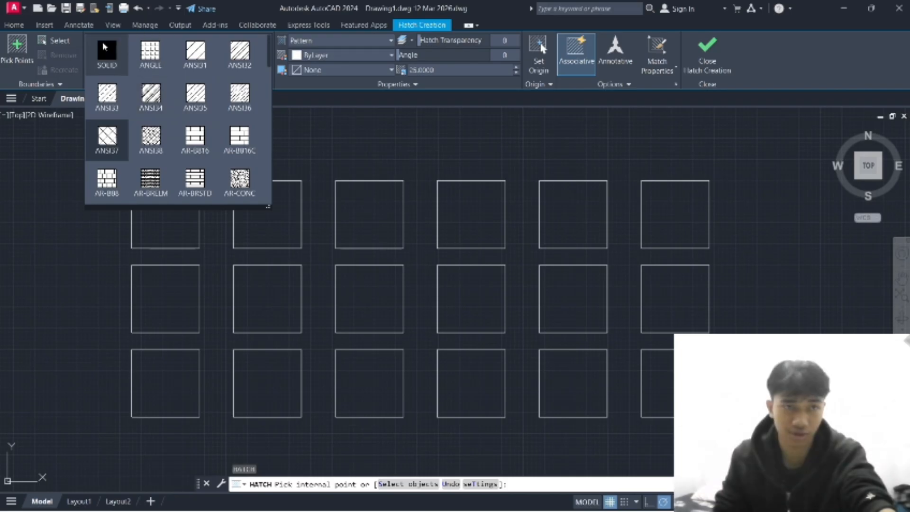
pyautogui.click(102, 43)
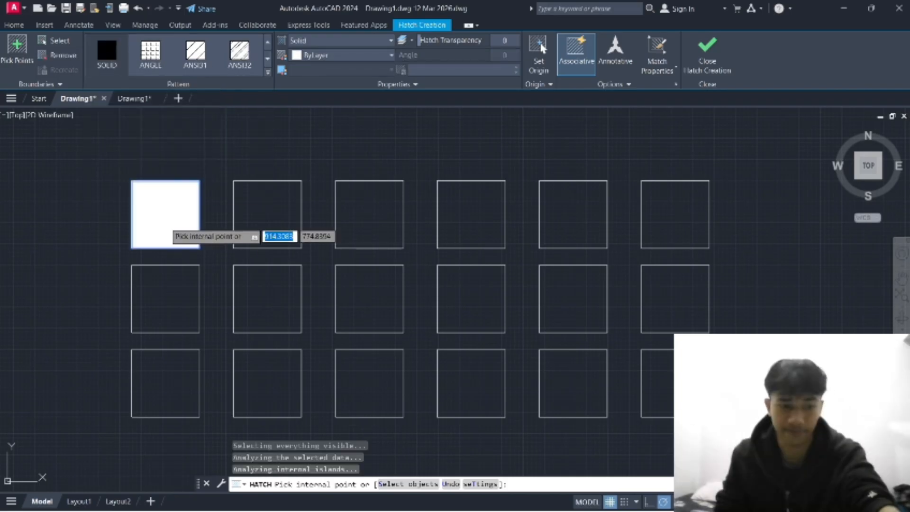
pyautogui.press('Escape')
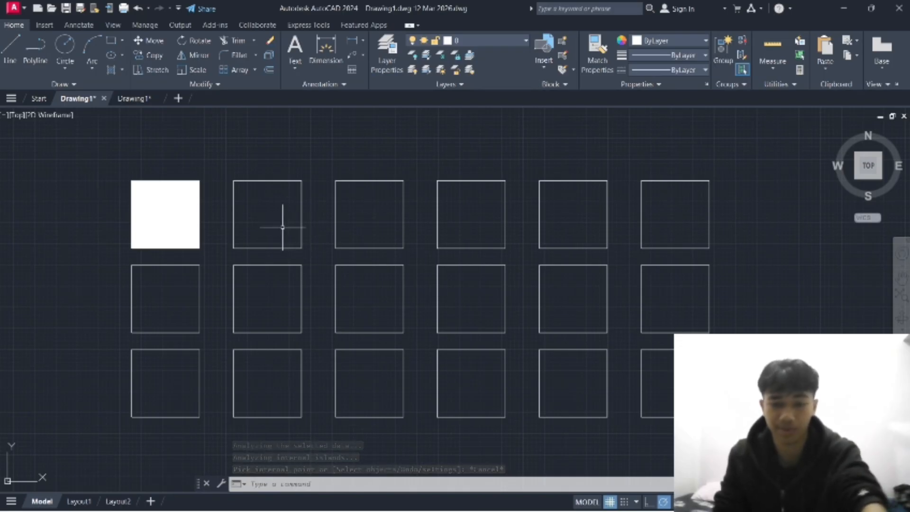
# Hatch the second square in the top row with the ANSI32 pattern.
pyautogui.press('Return')
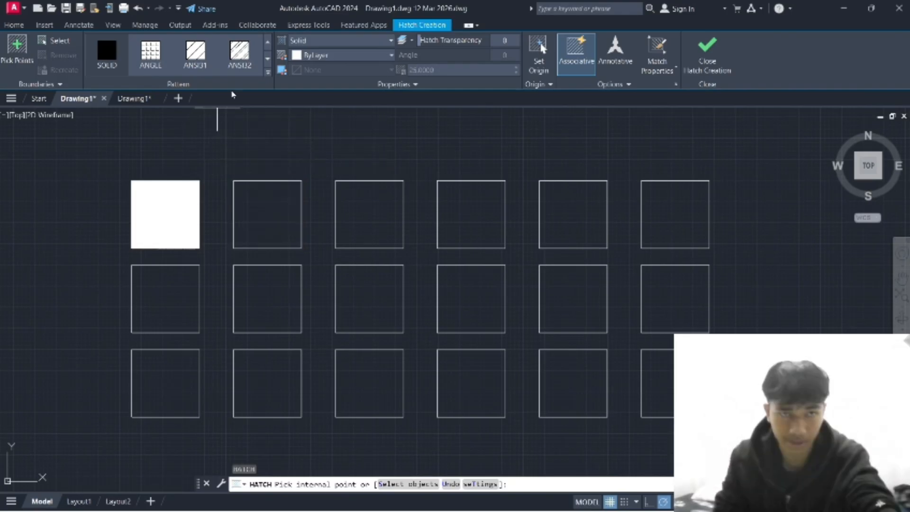
pyautogui.click(239, 52)
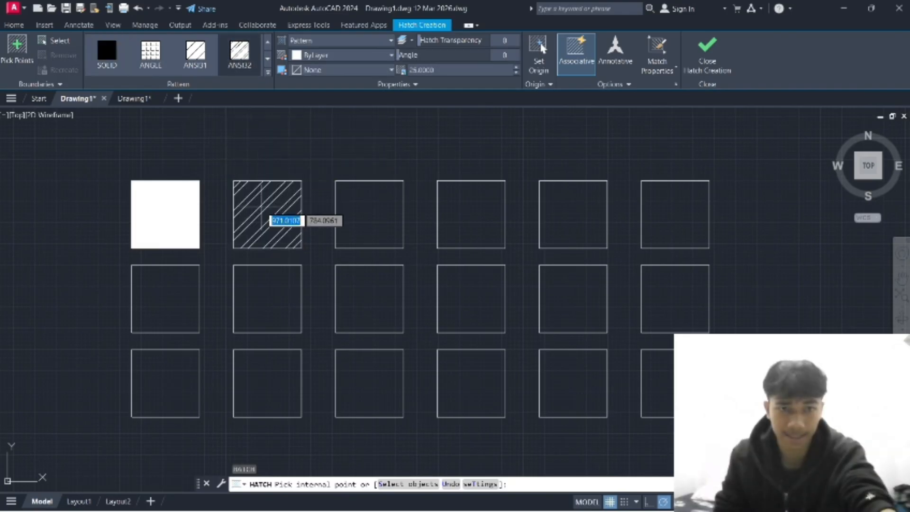
pyautogui.click(261, 209)
pyautogui.press('Escape')
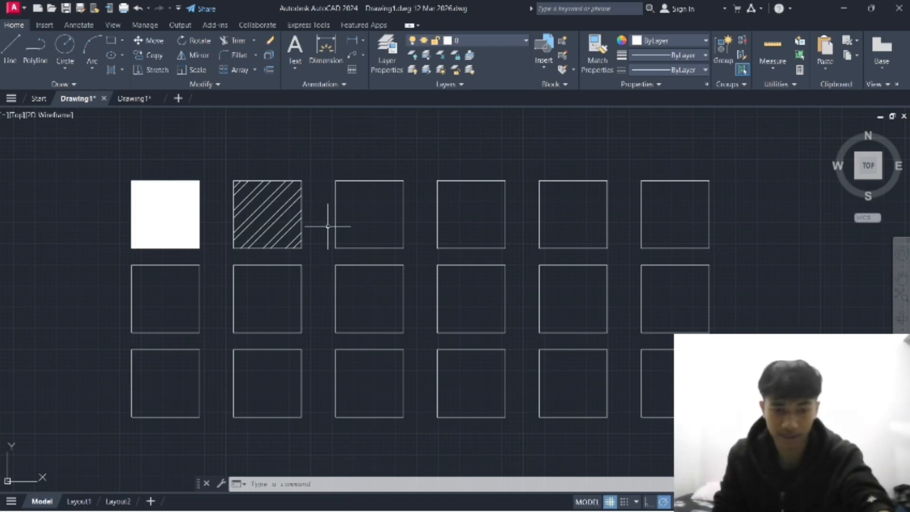
# Hatch the third square in the top row with the ANSI37 pattern.
pyautogui.write('h')
pyautogui.press('Return')
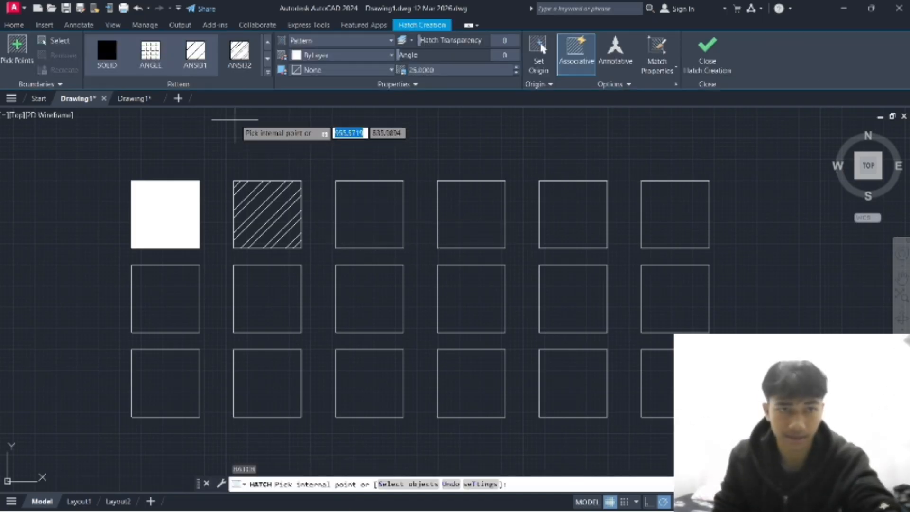
pyautogui.click(268, 73)
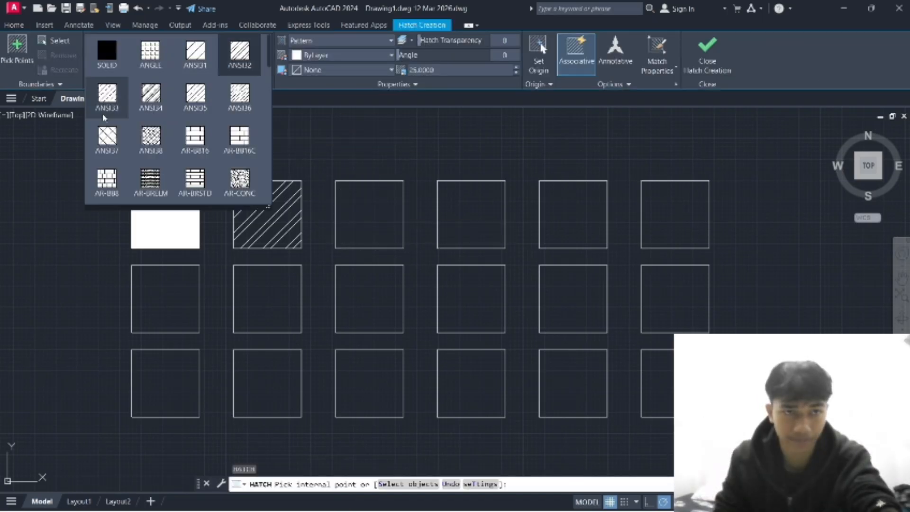
pyautogui.click(105, 138)
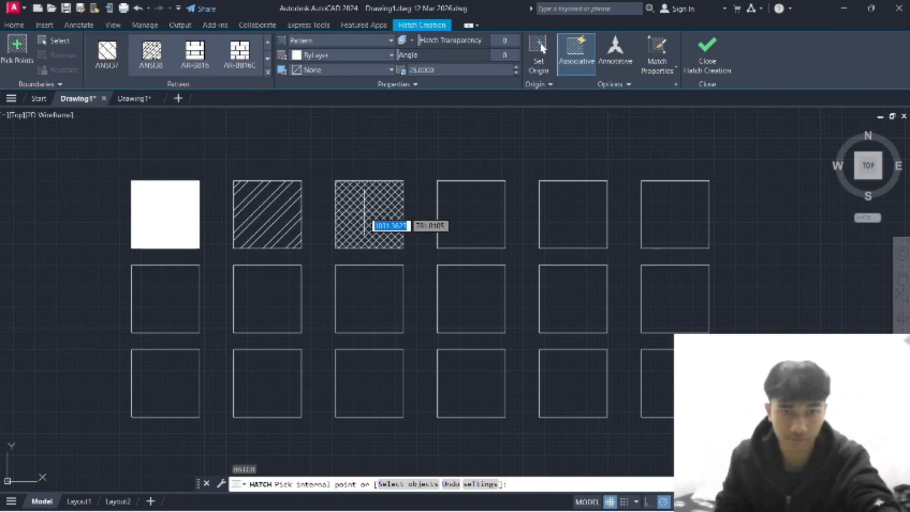
pyautogui.click(365, 220)
pyautogui.press('Escape')
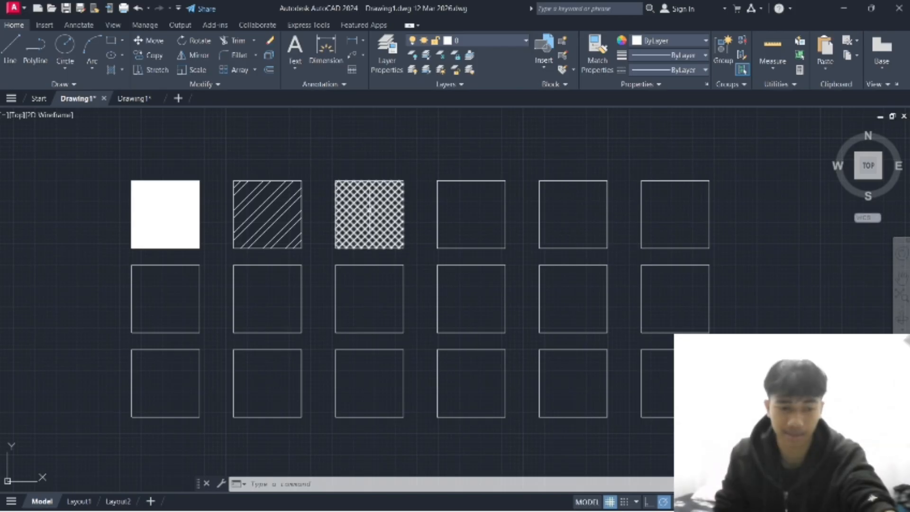
# Hatch the fourth square in the top row with the AR-BRELM pattern at a scale of 2.
pyautogui.write('h')
pyautogui.press('Return')
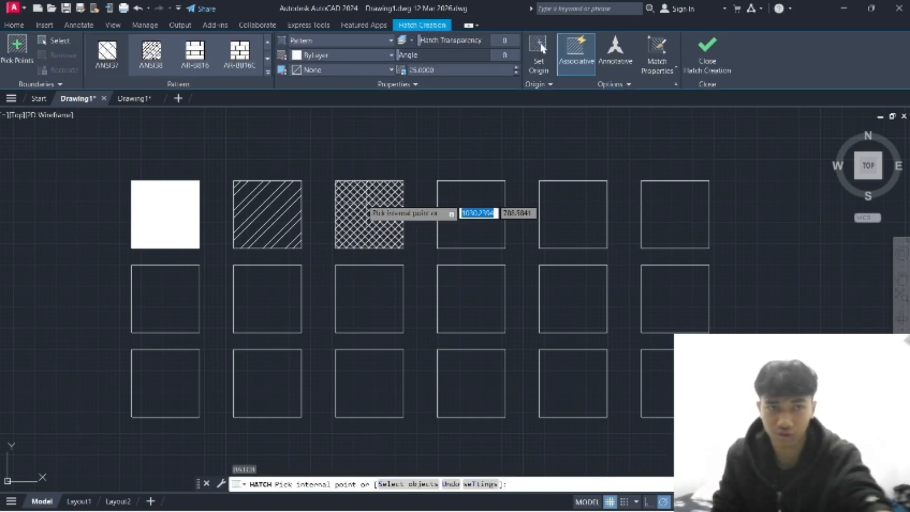
pyautogui.click(268, 75)
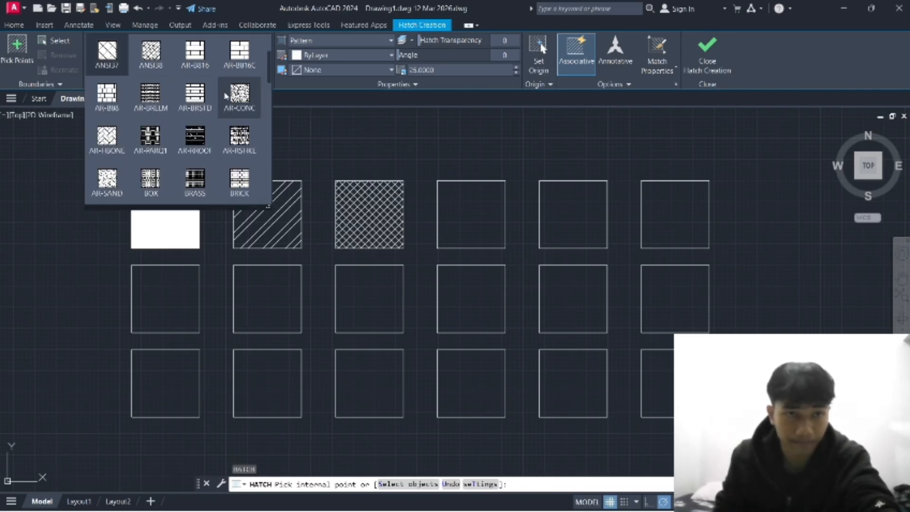
pyautogui.scroll(-1, 159, 133)
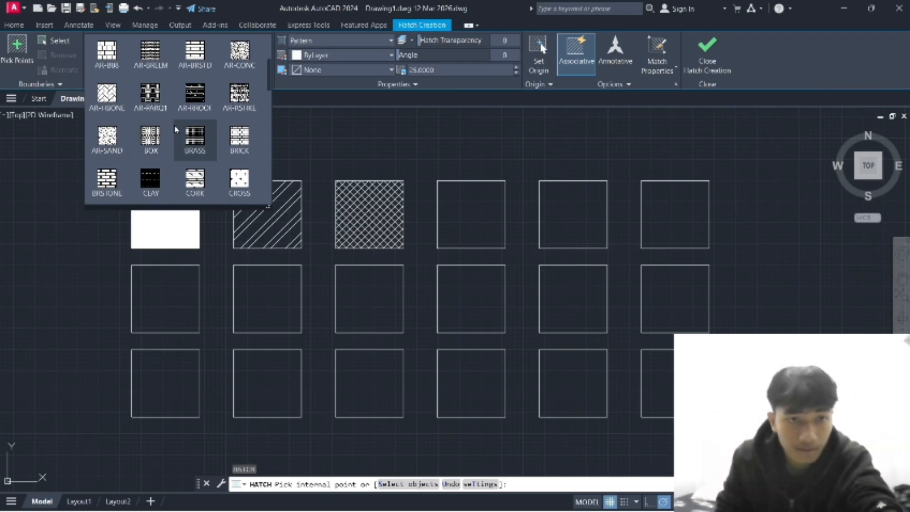
pyautogui.scroll(3, 192, 124)
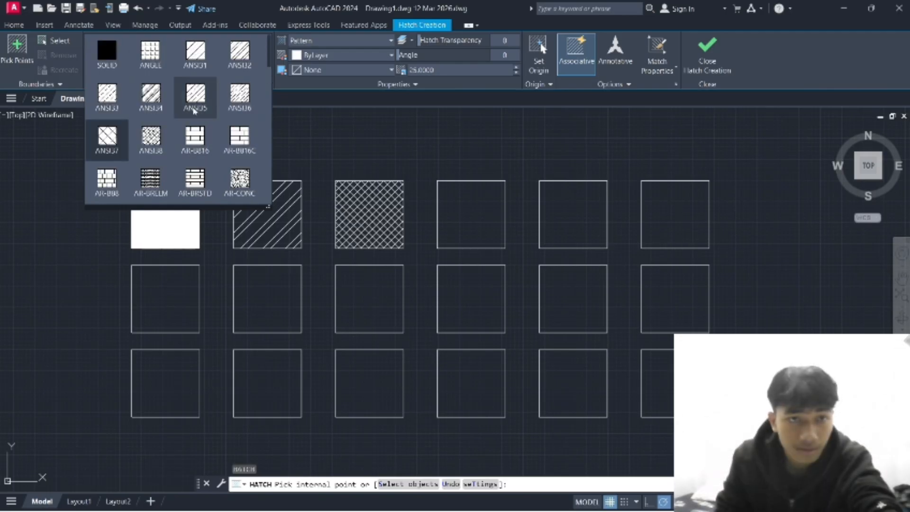
pyautogui.scroll(-2, 199, 104)
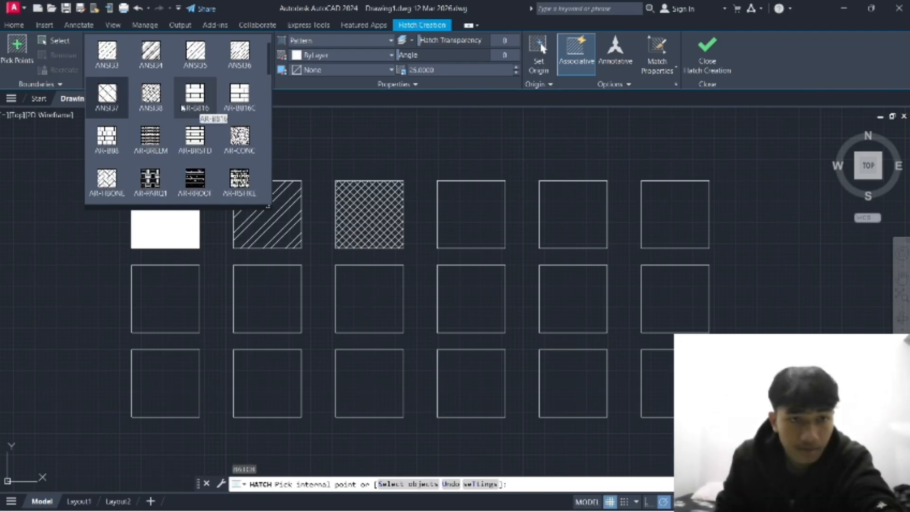
pyautogui.click(150, 136)
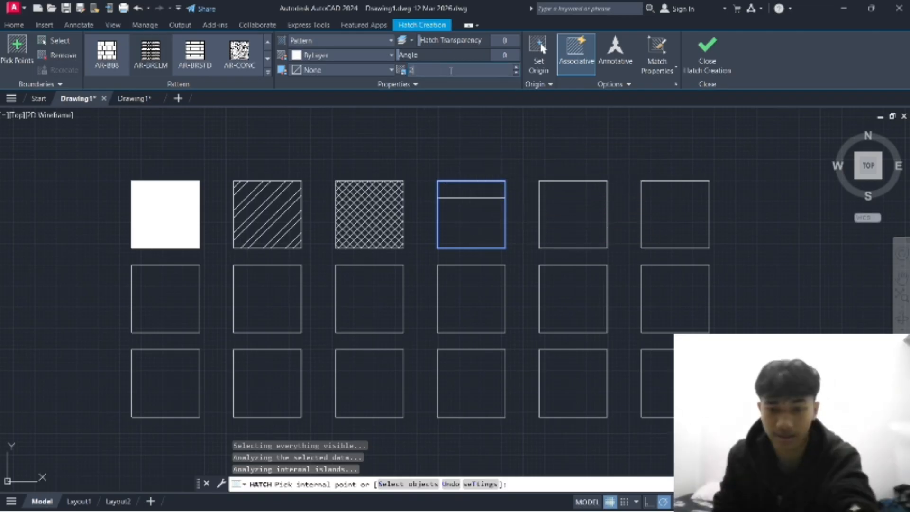
pyautogui.press('Return')
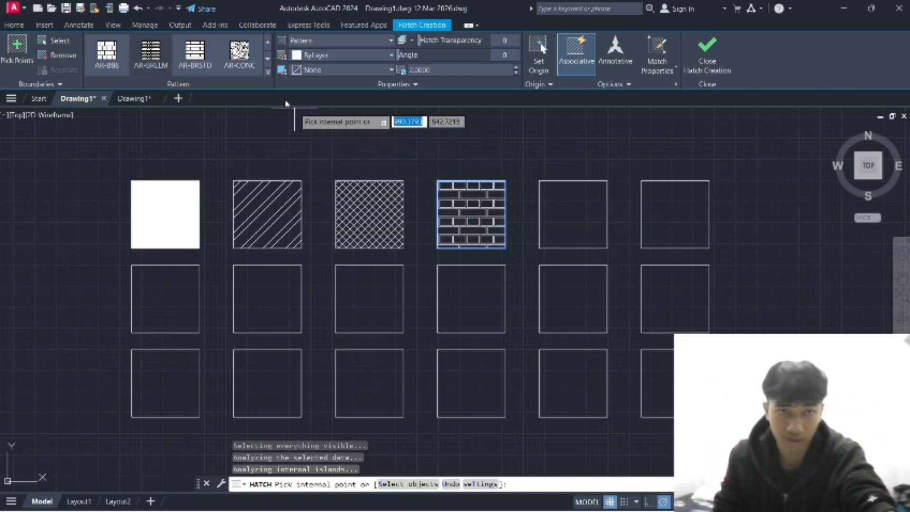
pyautogui.press('Escape')
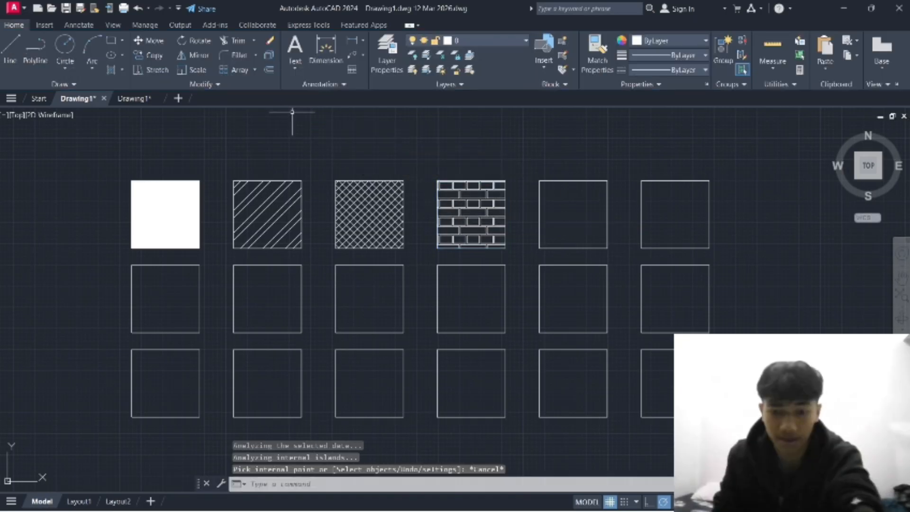
# Hatch the fifth square in the top row with the BRICK pattern at a scale of 25.
pyautogui.press('space')
pyautogui.click(266, 74)
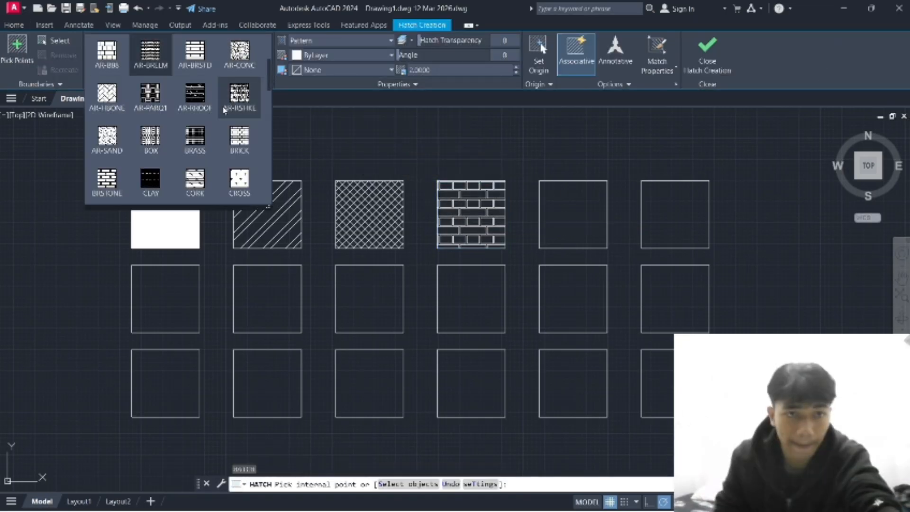
pyautogui.click(237, 138)
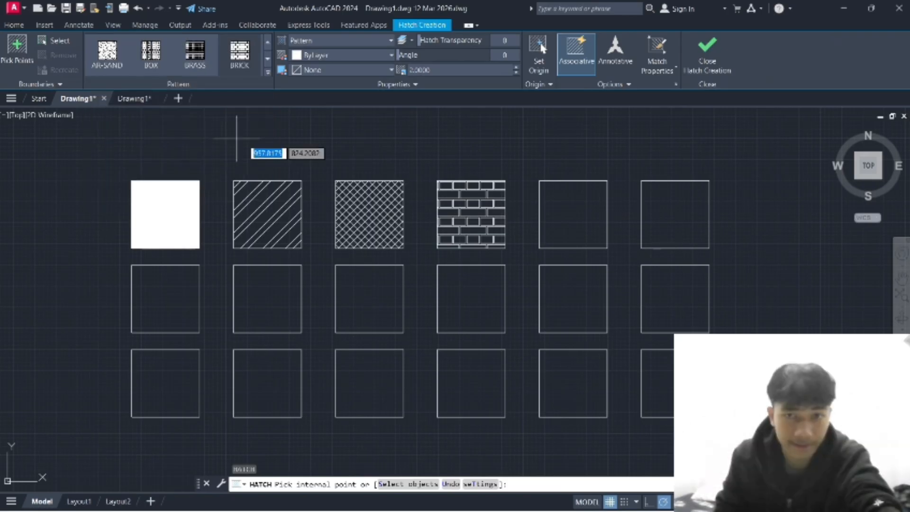
pyautogui.click(559, 216)
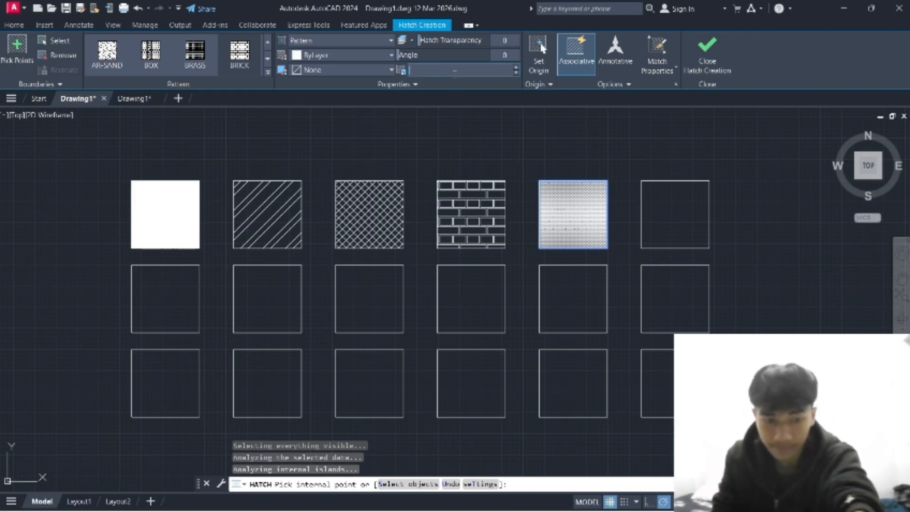
pyautogui.click(454, 71)
pyautogui.write('25')
pyautogui.press('Return')
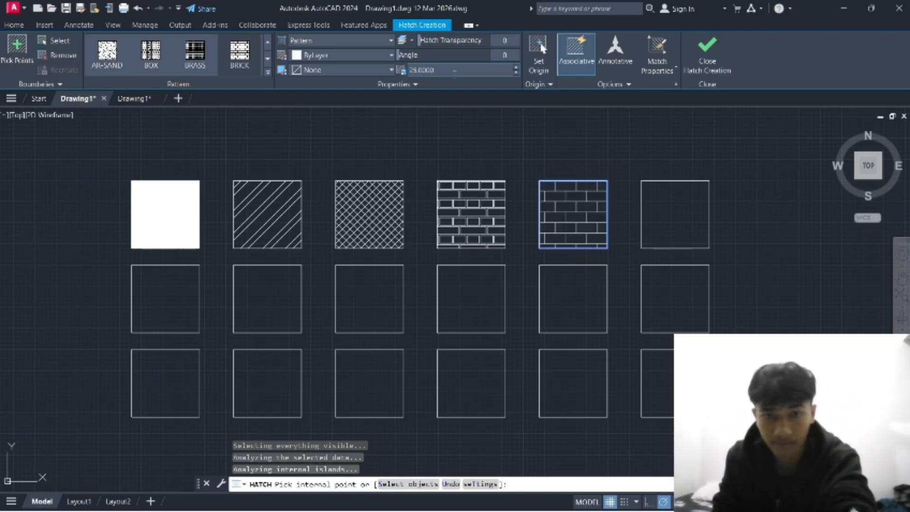
pyautogui.press('Escape')
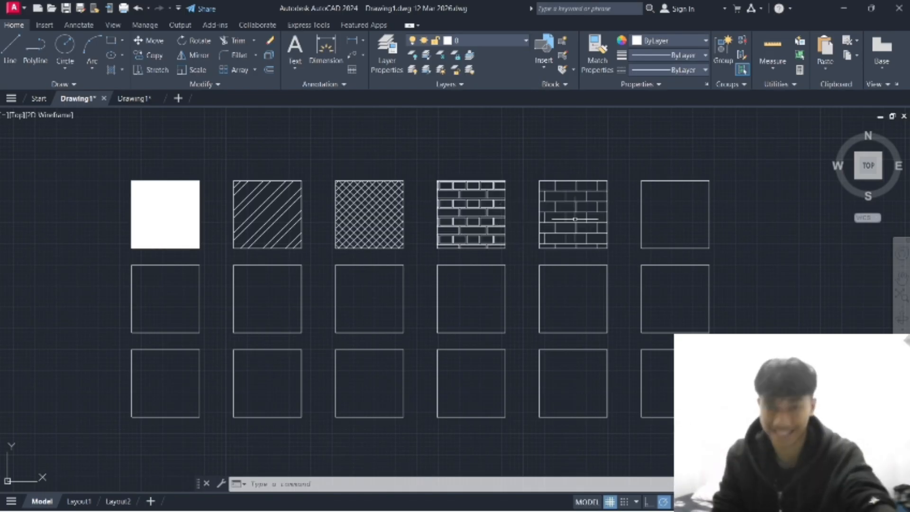
# Hatch the sixth square in the top row with the AR-CONC pattern at a scale of 1.
pyautogui.write('h')
pyautogui.press('Return')
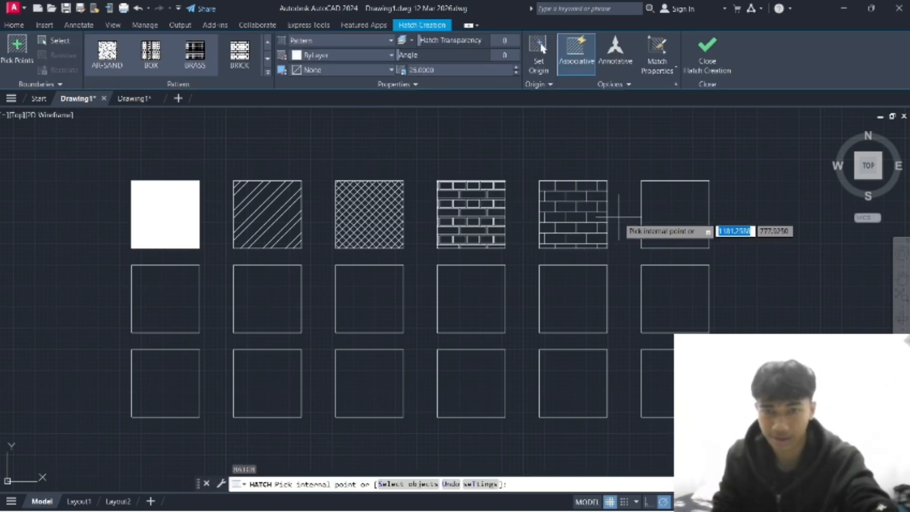
pyautogui.click(269, 72)
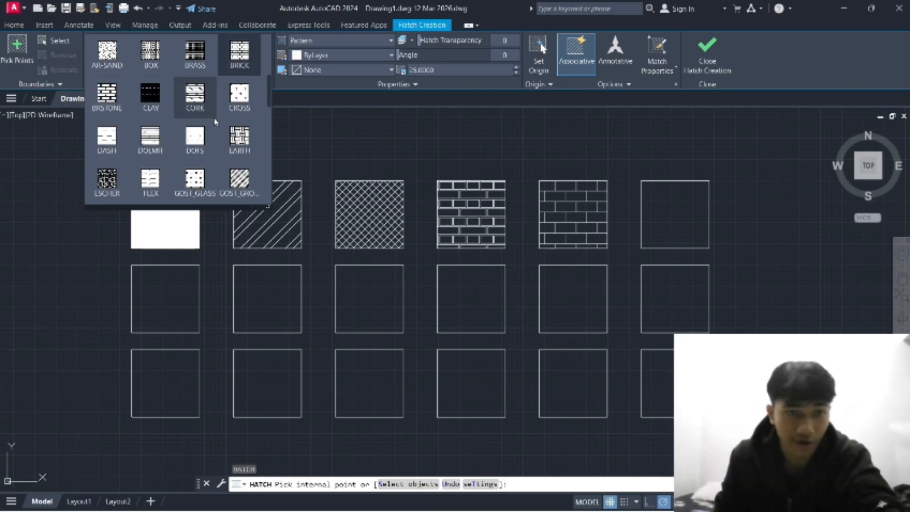
pyautogui.scroll(-1, 212, 123)
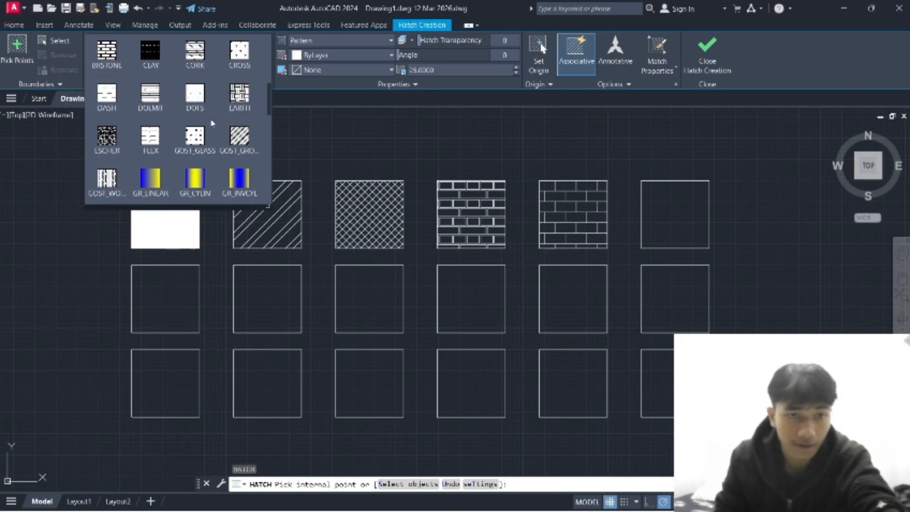
pyautogui.scroll(6, 212, 123)
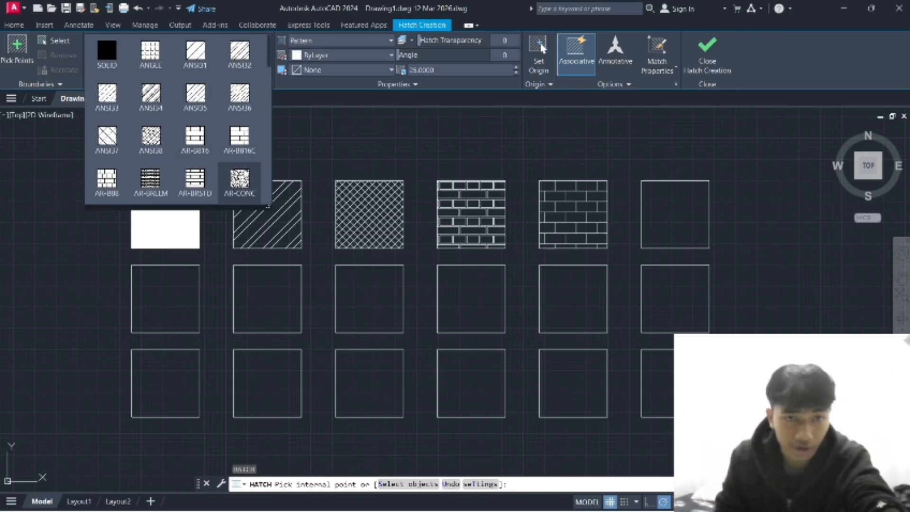
pyautogui.click(240, 179)
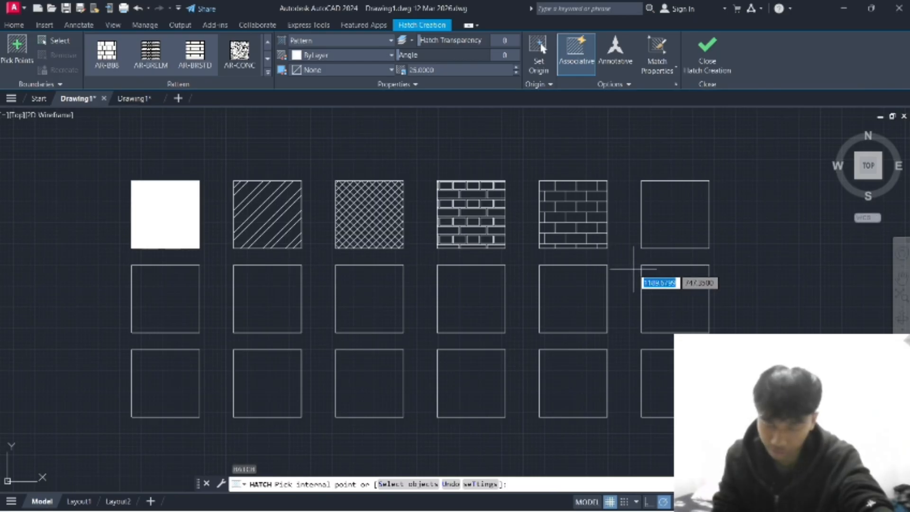
pyautogui.click(668, 215)
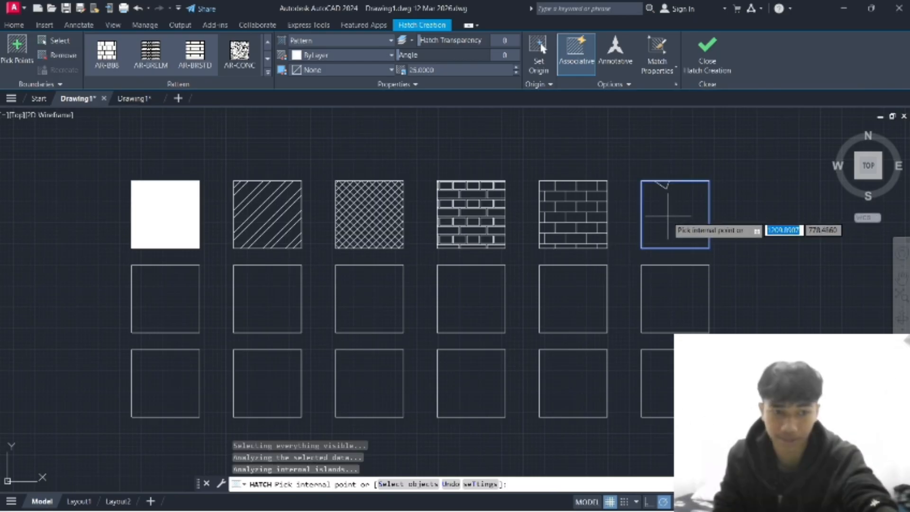
pyautogui.click(448, 72)
pyautogui.doubleClick(449, 71)
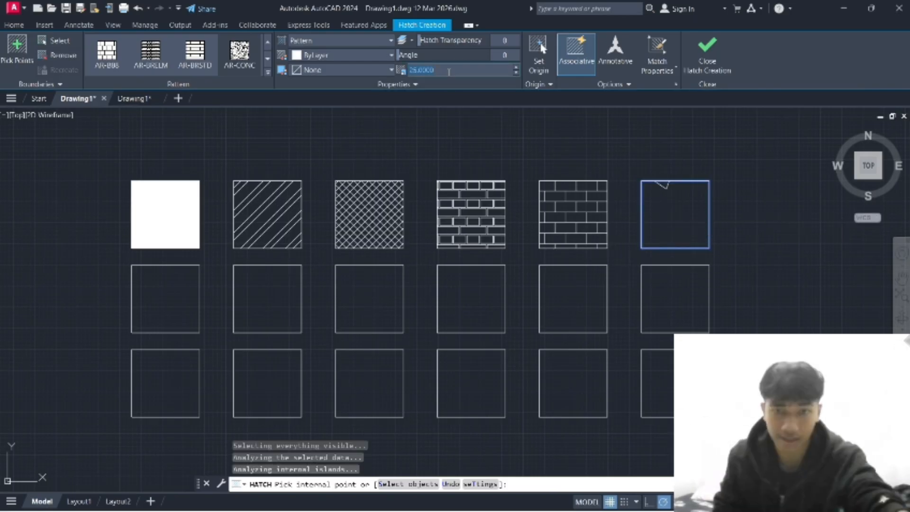
pyautogui.press('BackSpace')
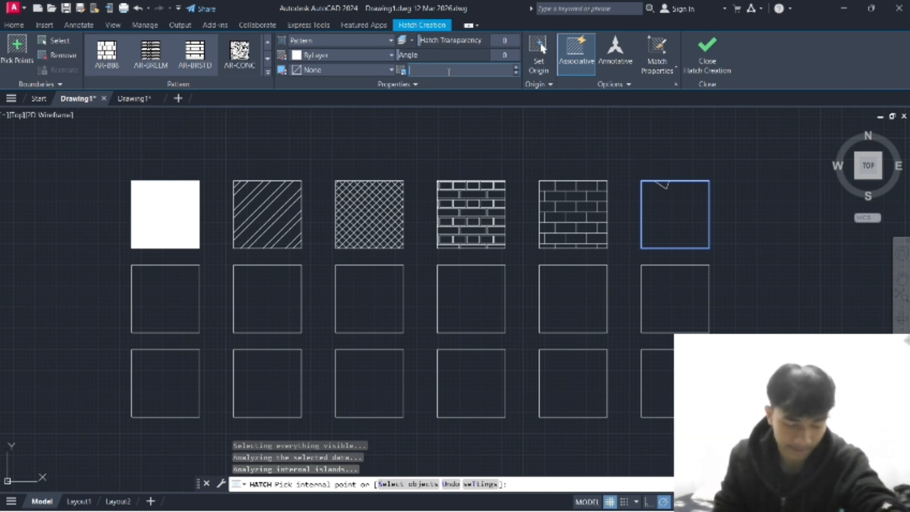
pyautogui.press('Return')
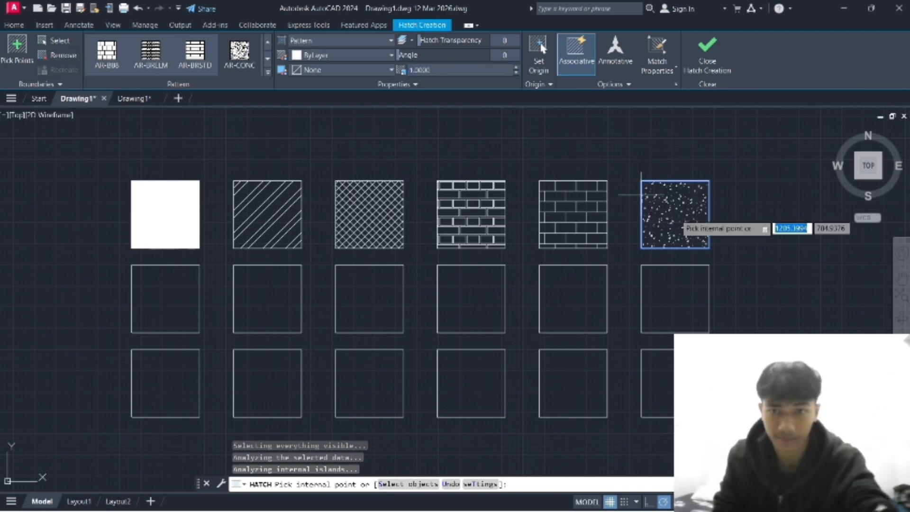
pyautogui.press('Escape')
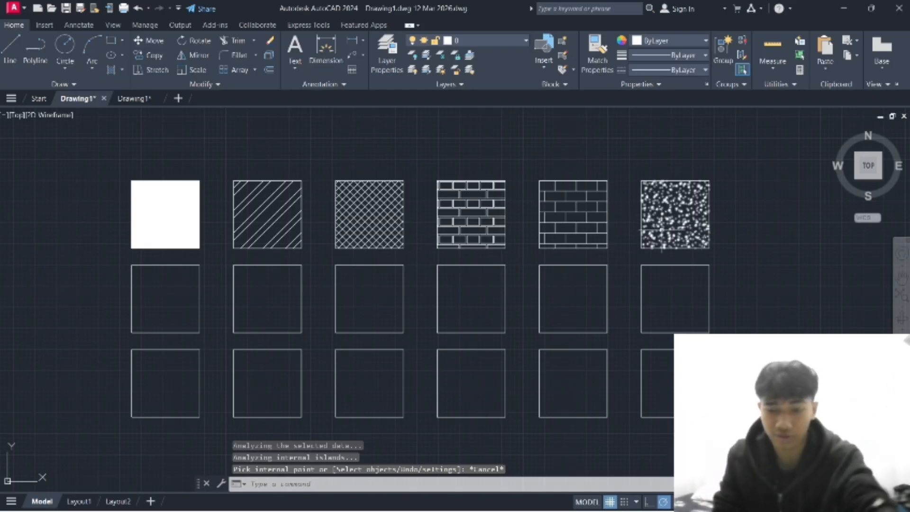
# Hatch the first square in the second row with the AR-HBONE pattern.
pyautogui.press('Return')
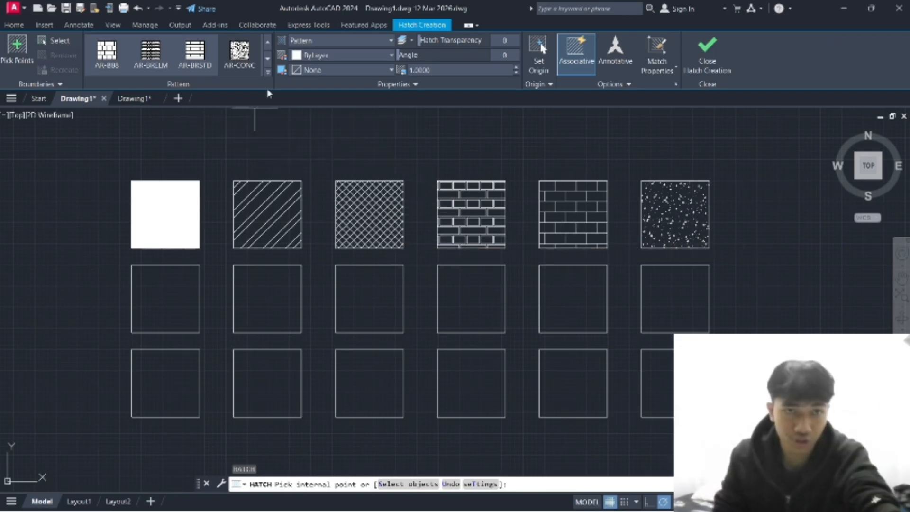
pyautogui.click(269, 74)
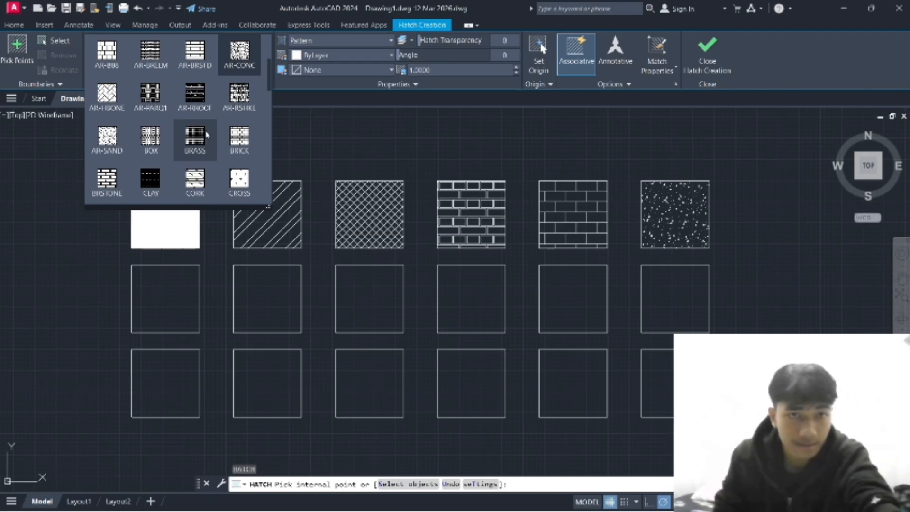
pyautogui.click(111, 99)
pyautogui.click(168, 302)
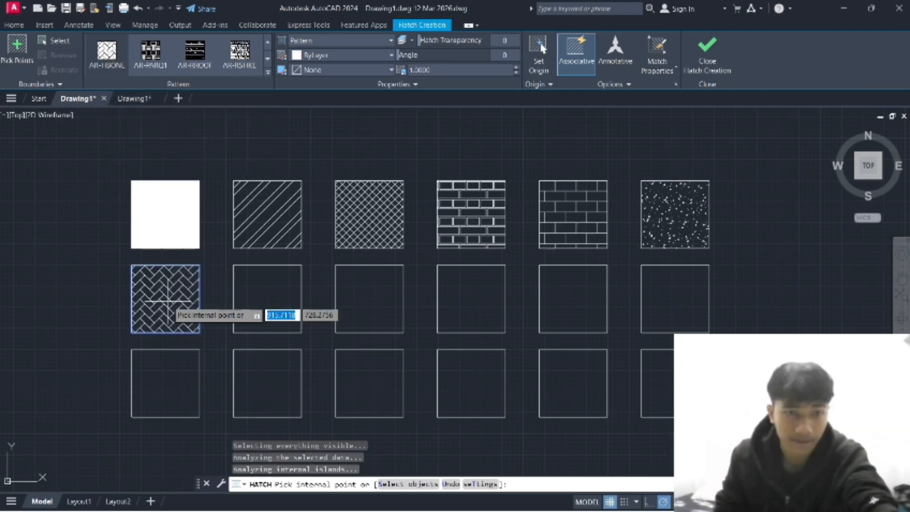
pyautogui.press('Escape')
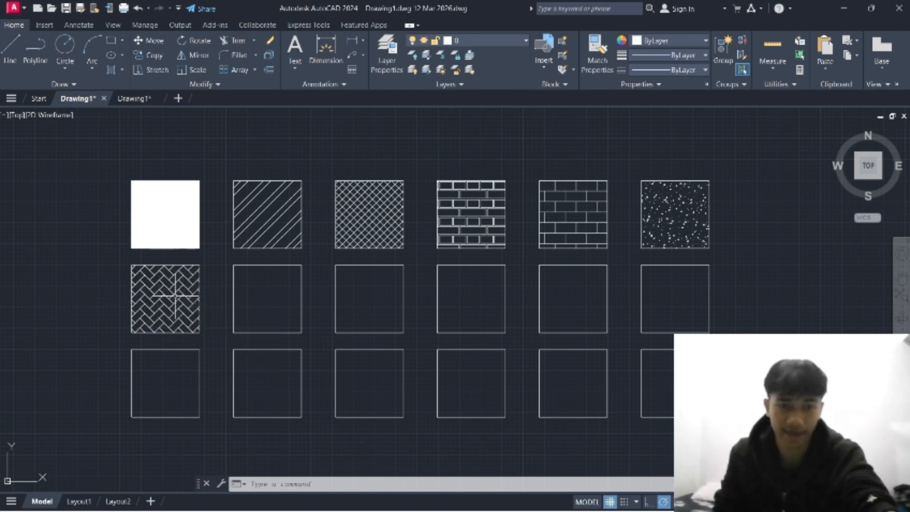
# Hatch the second square in the second row with the AR-PARQ1 pattern.
pyautogui.press('Return')
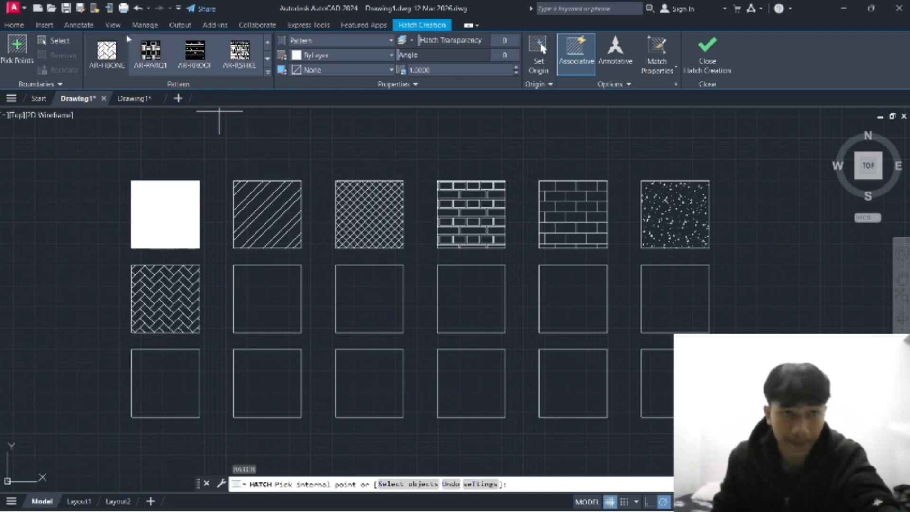
pyautogui.click(151, 49)
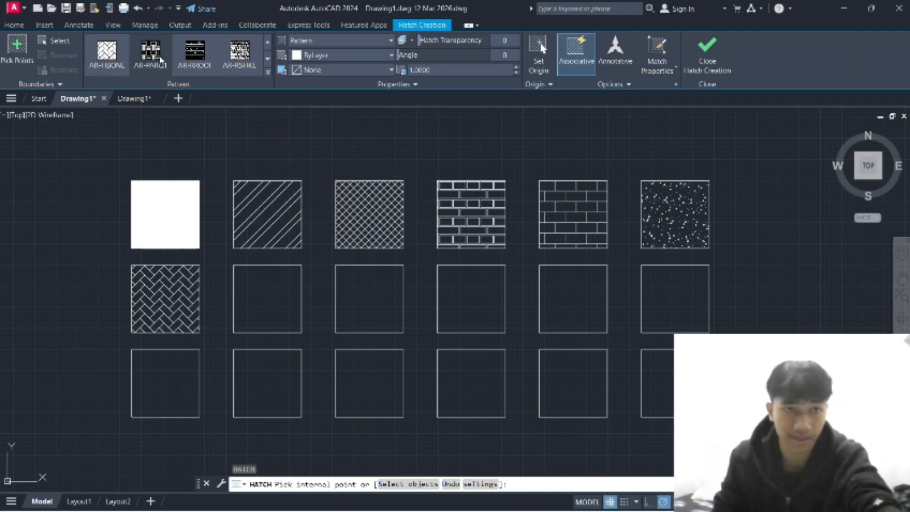
pyautogui.click(274, 298)
pyautogui.press('Escape')
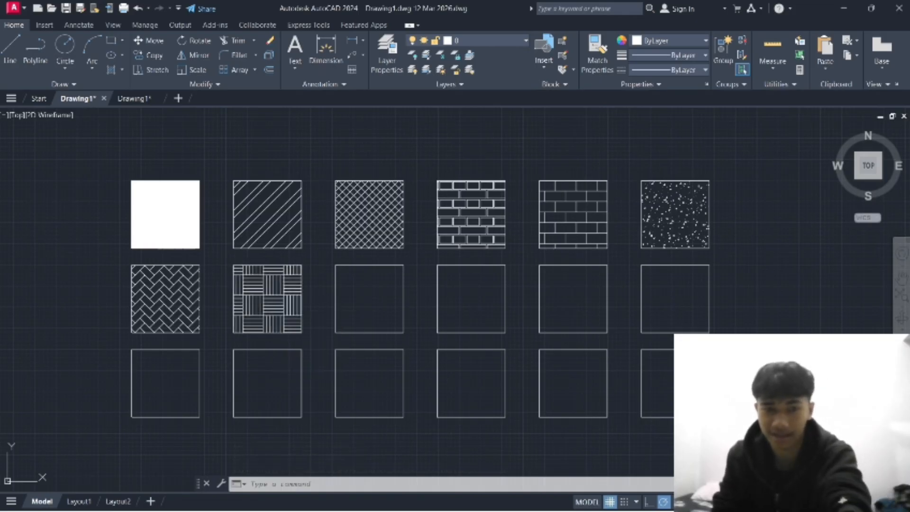
# Hatch the third square in the second row with the AR-RROOF pattern at a scale of 10 and an angle of 45.
pyautogui.write('h')
pyautogui.press('Return')
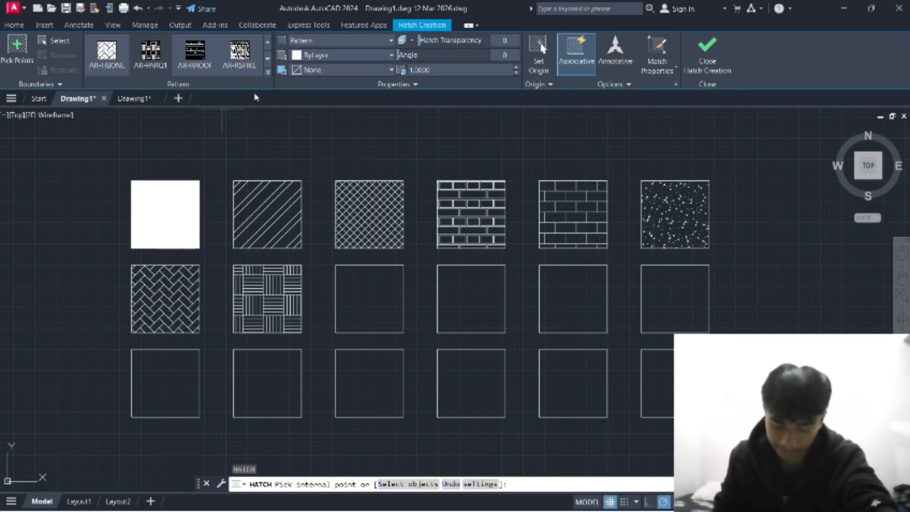
pyautogui.click(189, 50)
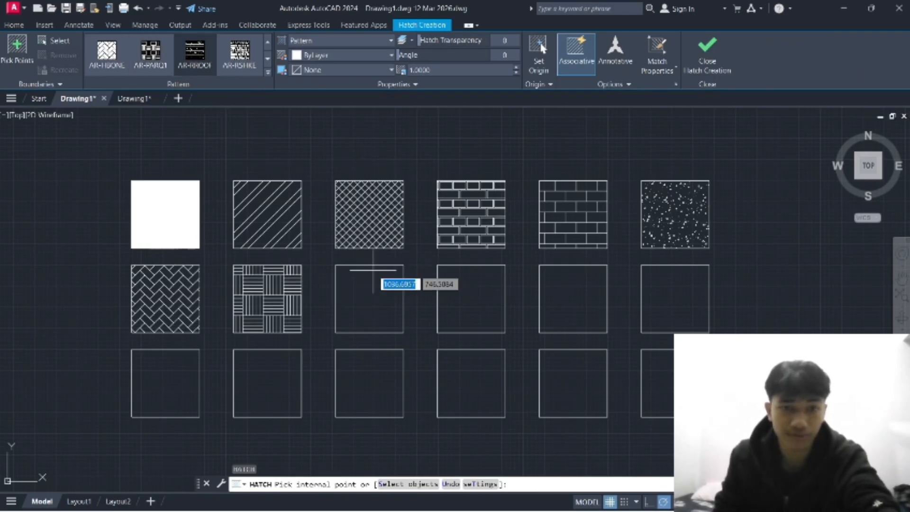
pyautogui.click(371, 300)
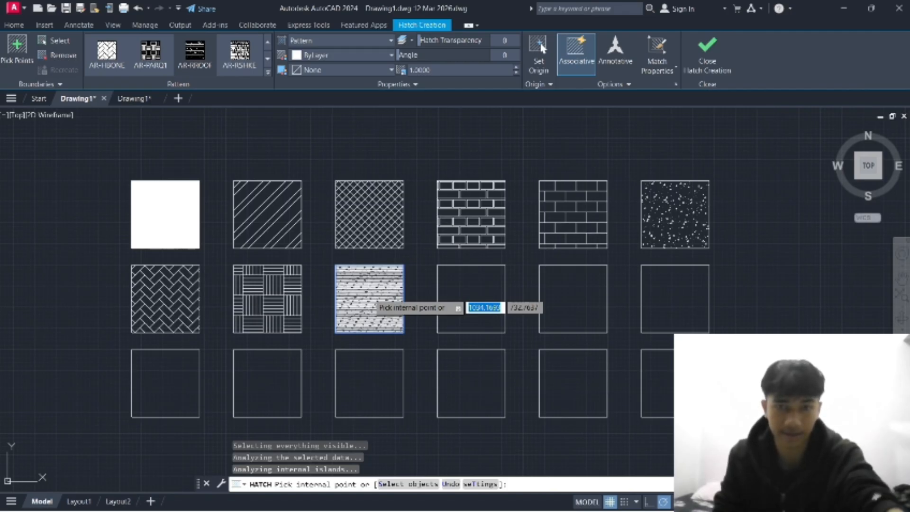
pyautogui.click(431, 70)
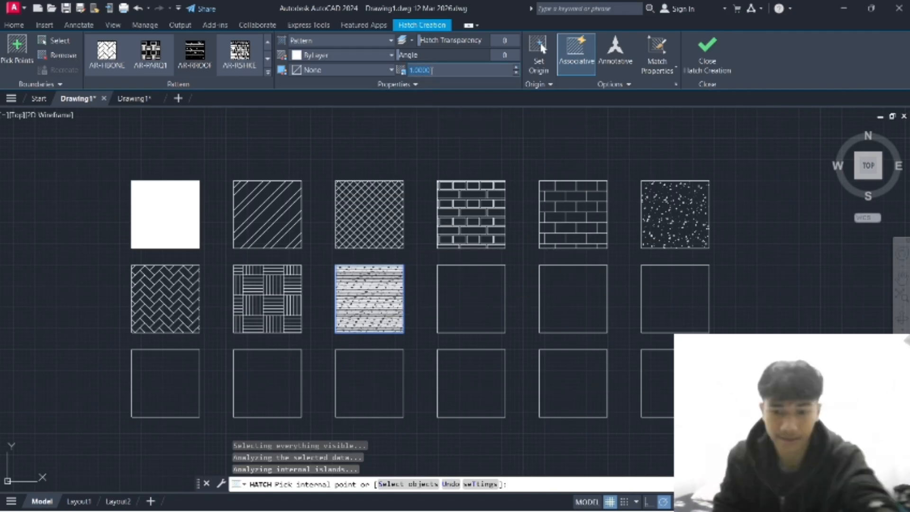
pyautogui.press('BackSpace')
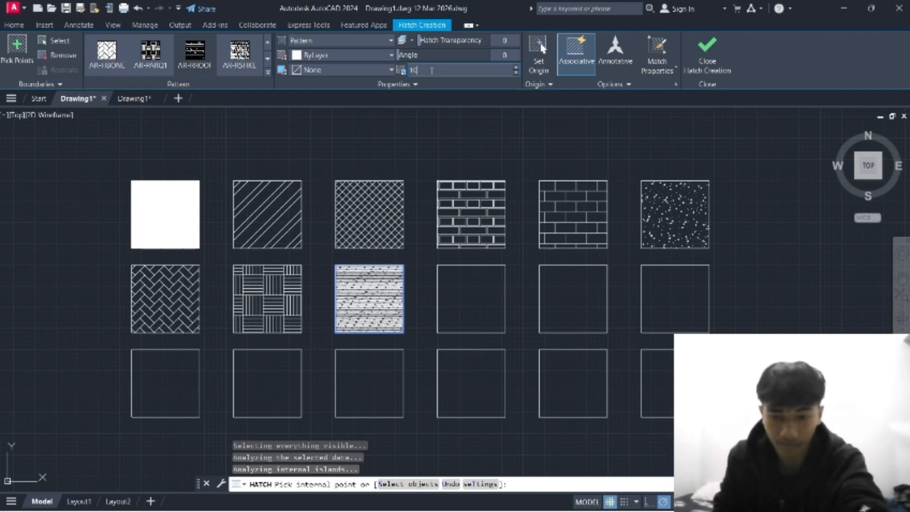
pyautogui.press('Return')
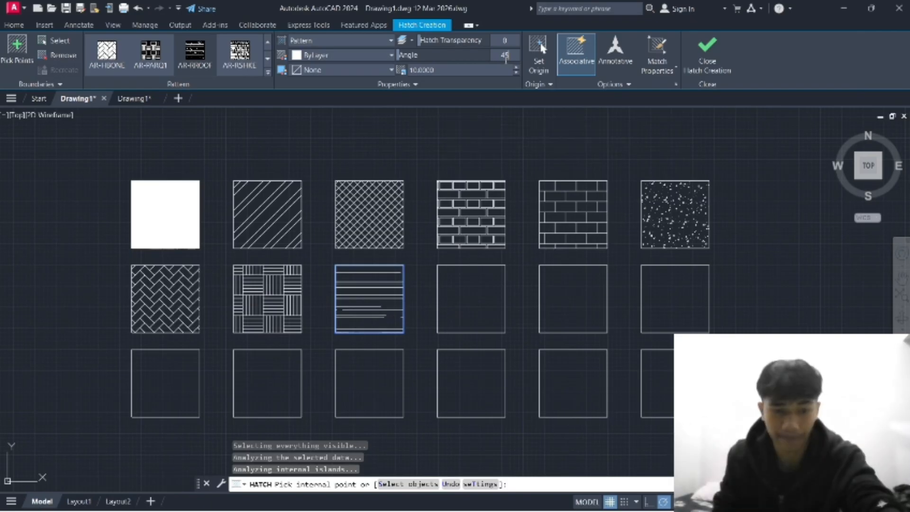
pyautogui.press('Return')
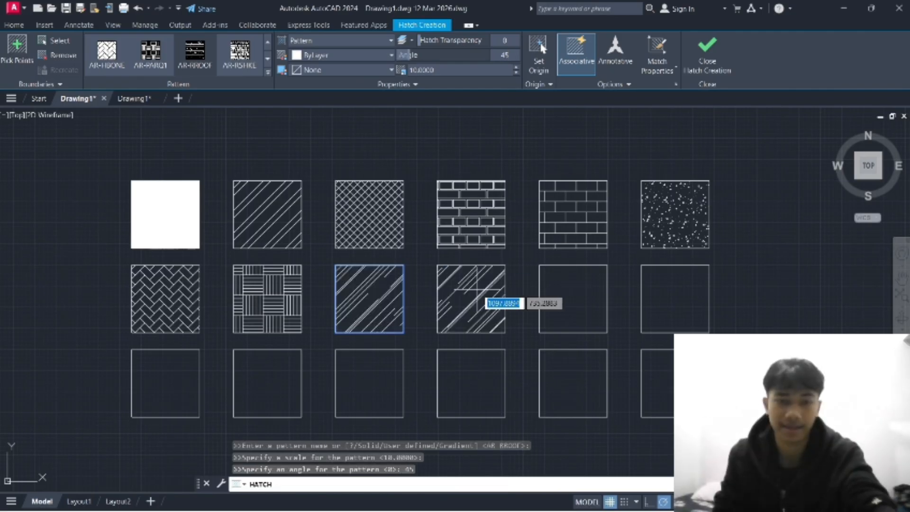
pyautogui.press('Escape')
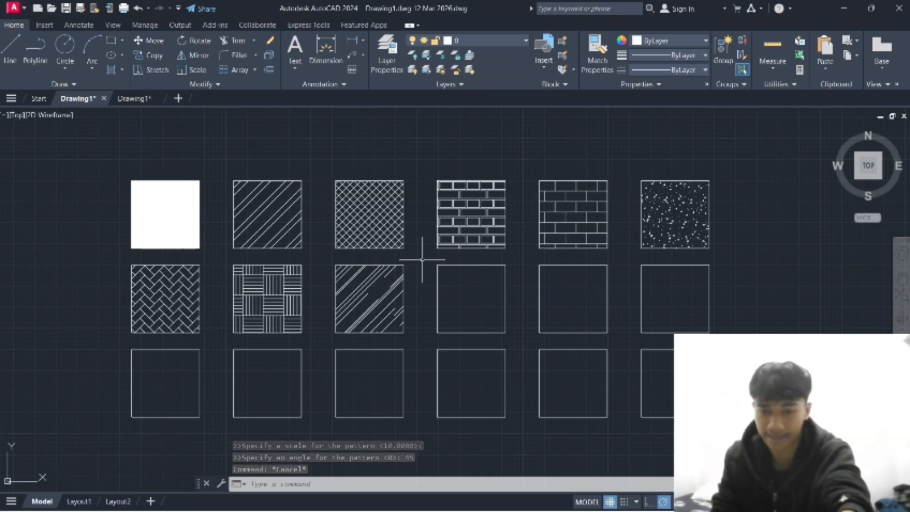
# Hatch the fourth square in the second row with the AR-RSHKE pattern at a scale of 1 and an angle of 0.
pyautogui.press('Return')
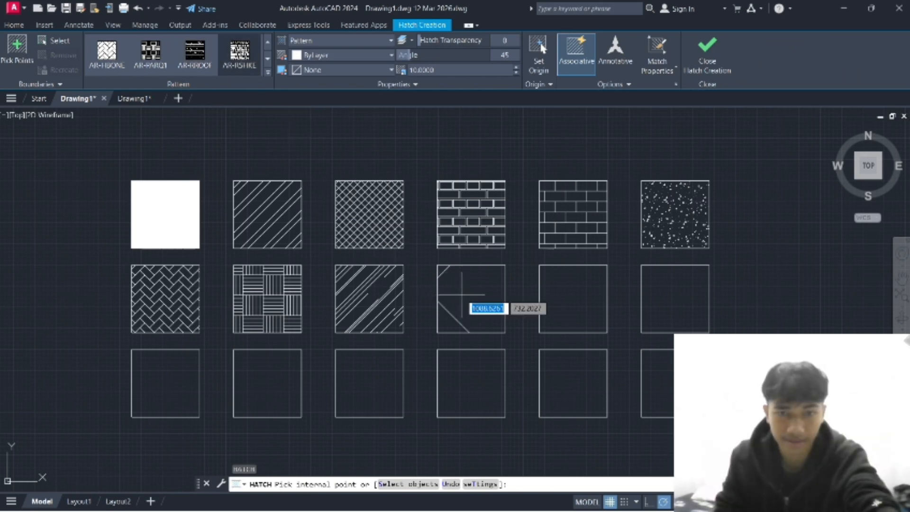
pyautogui.click(448, 296)
pyautogui.click(463, 69)
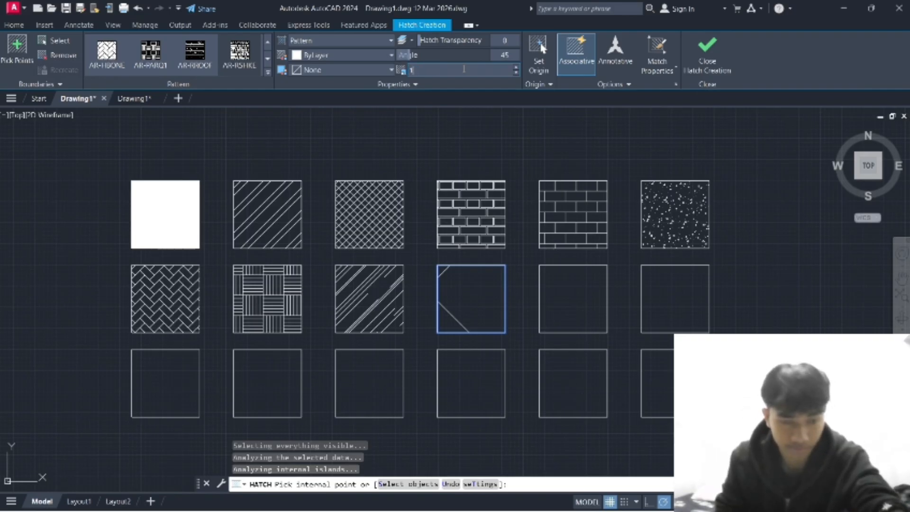
pyautogui.press('Return')
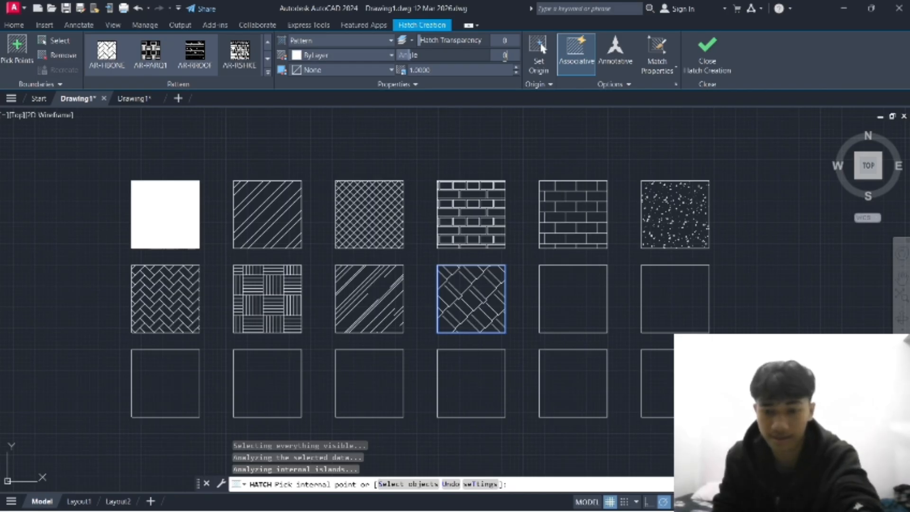
pyautogui.press('Return')
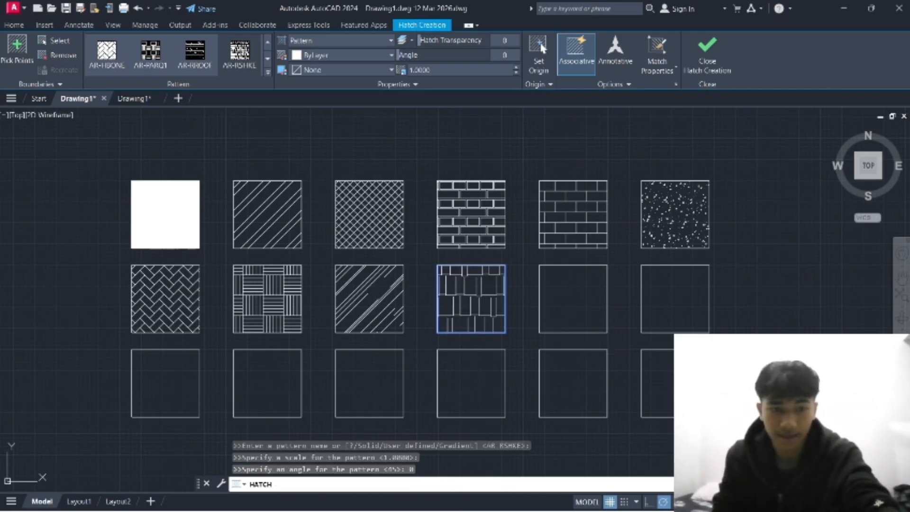
pyautogui.press('Escape')
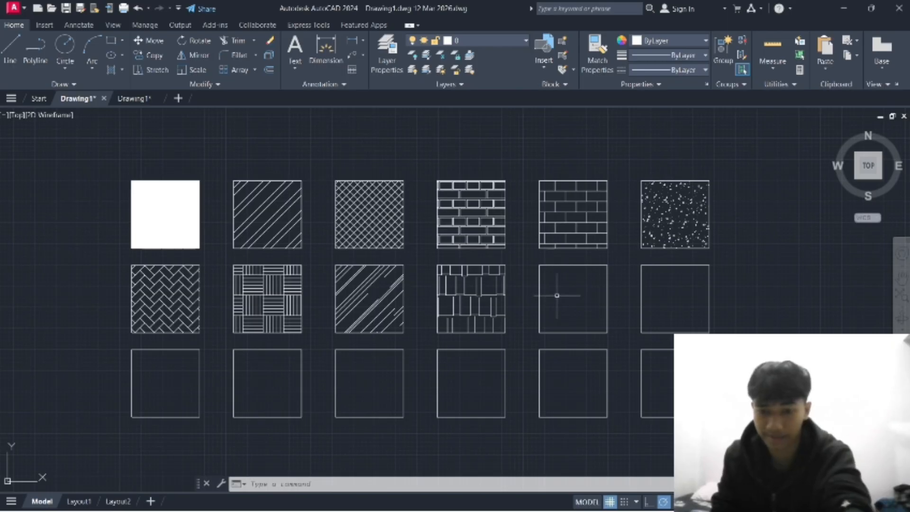
# Hatch the fifth square in the second row with the AR-B88 pattern at a scale of 1.
pyautogui.write('h')
pyautogui.press('Return')
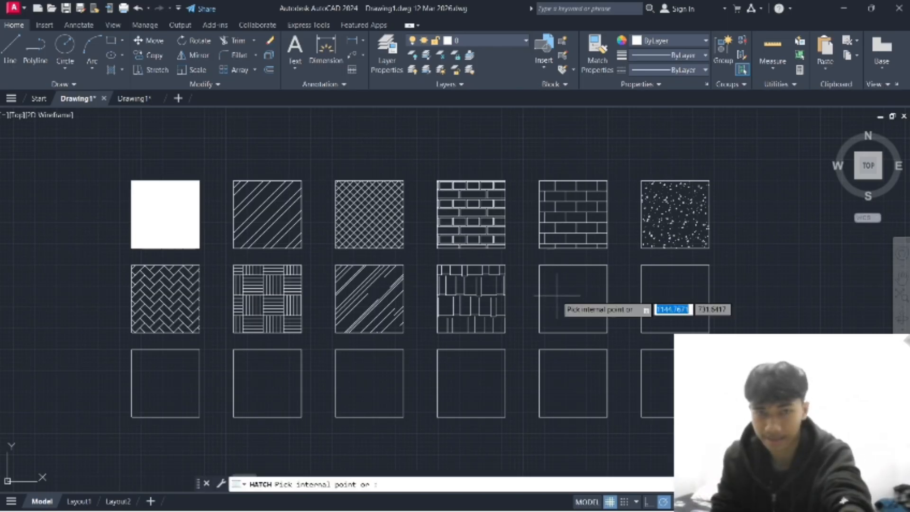
pyautogui.click(270, 74)
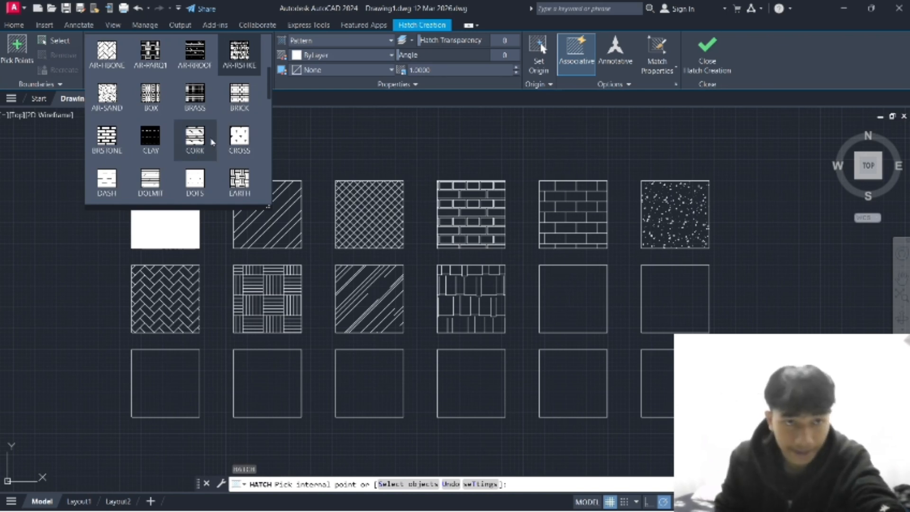
pyautogui.scroll(-1, 212, 142)
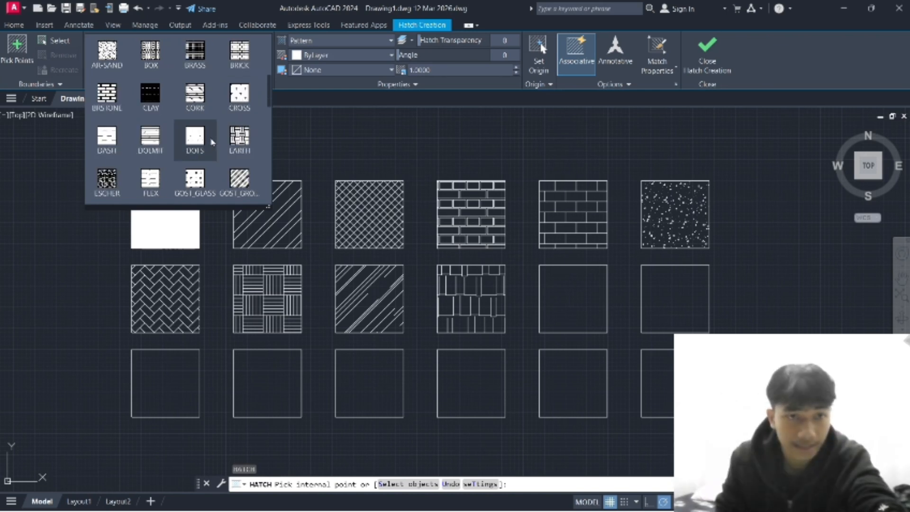
pyautogui.scroll(2, 212, 142)
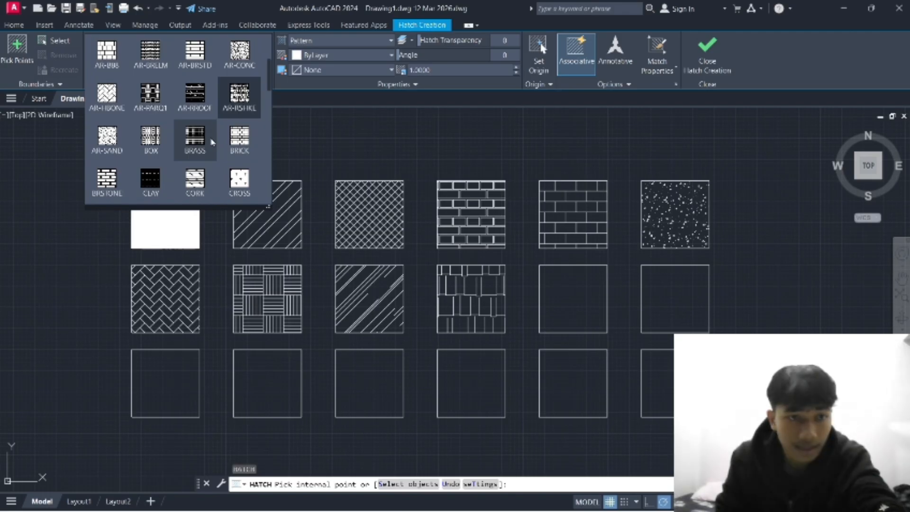
pyautogui.scroll(1, 212, 142)
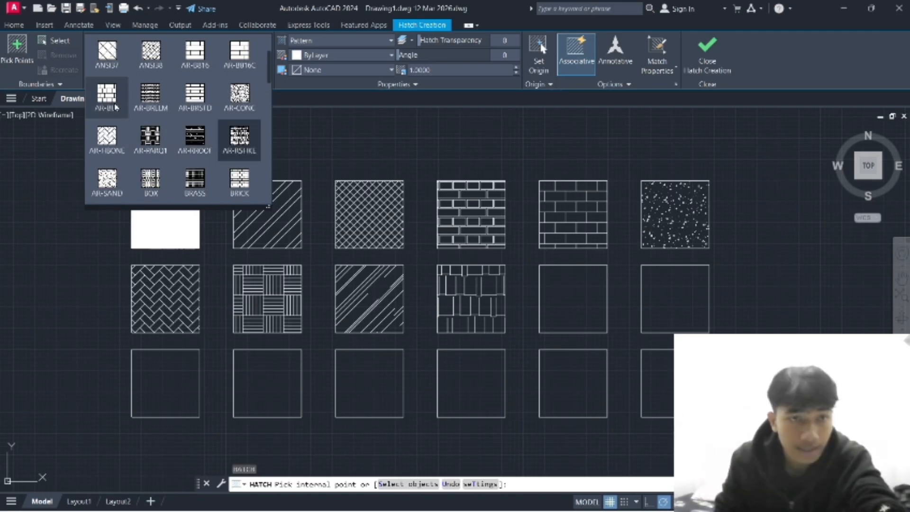
pyautogui.click(151, 97)
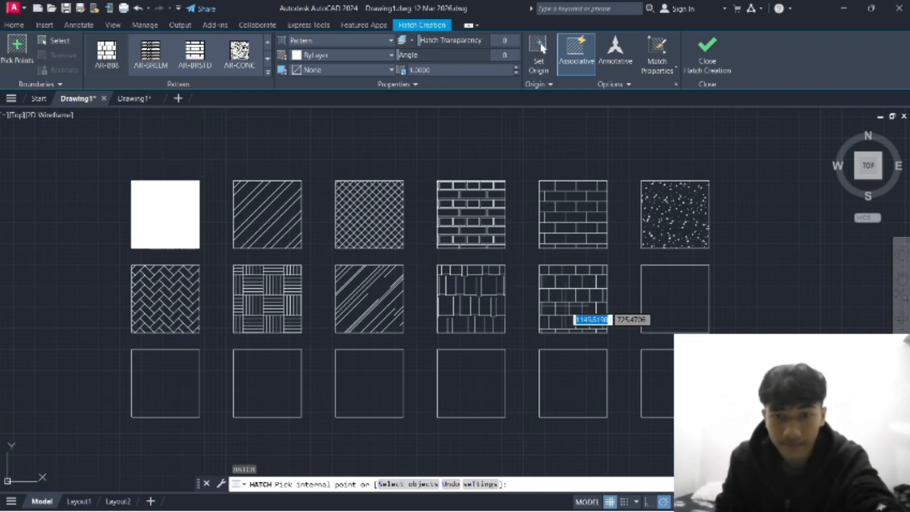
pyautogui.click(553, 304)
pyautogui.press('Escape')
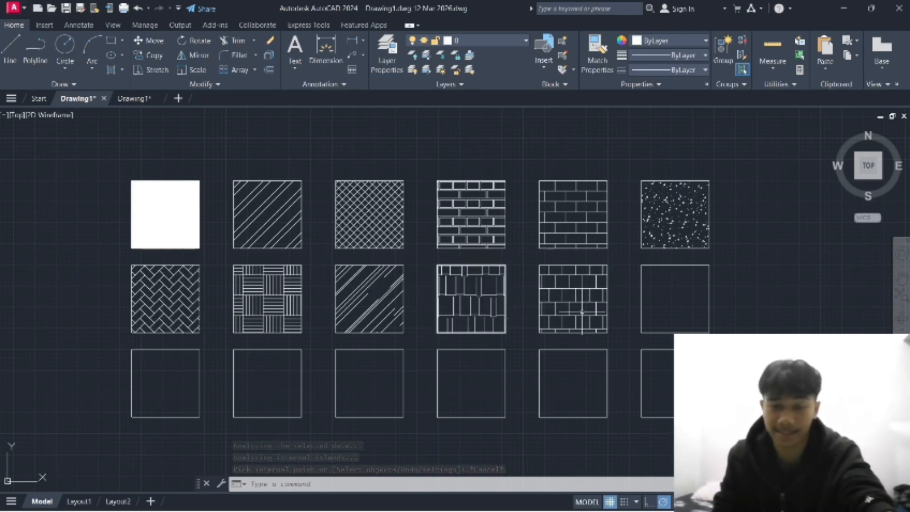
# Hatch the sixth square in the second row with the AR-SAND pattern at a scale of 1.
pyautogui.press('Return')
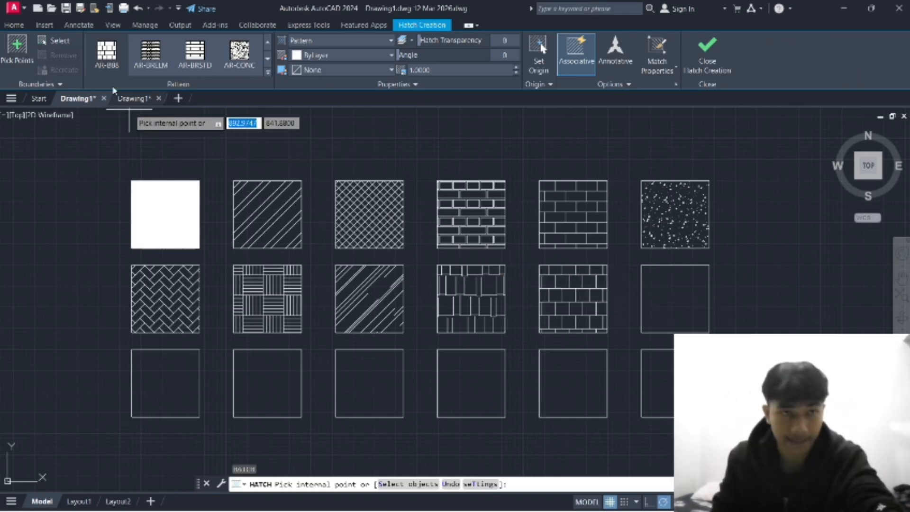
pyautogui.click(268, 72)
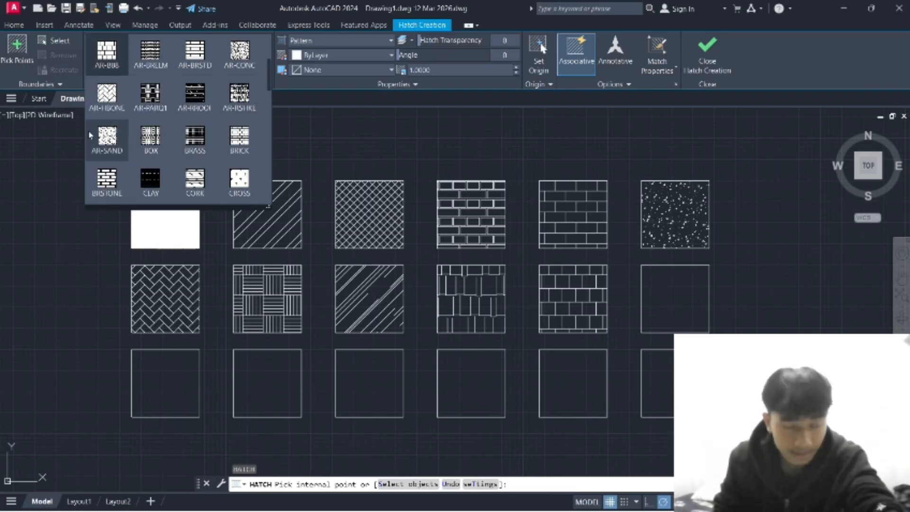
pyautogui.click(107, 137)
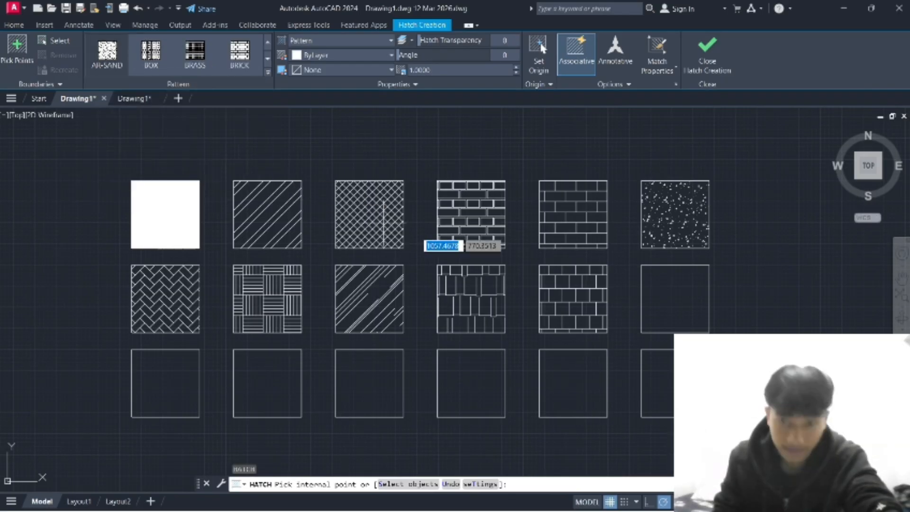
pyautogui.click(666, 295)
pyautogui.press('Escape')
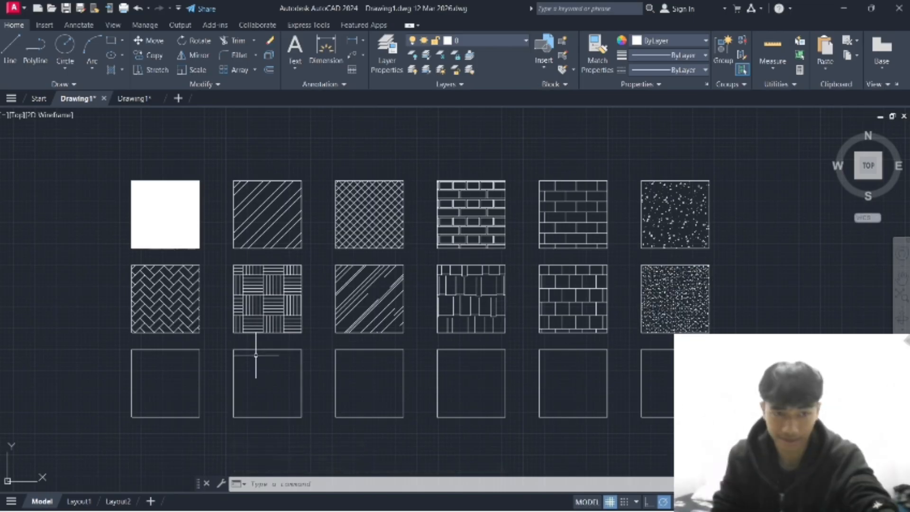
# Hatch the first square in the third row with the GRASS pattern at a scale of 10.
pyautogui.write('h')
pyautogui.press('Return')
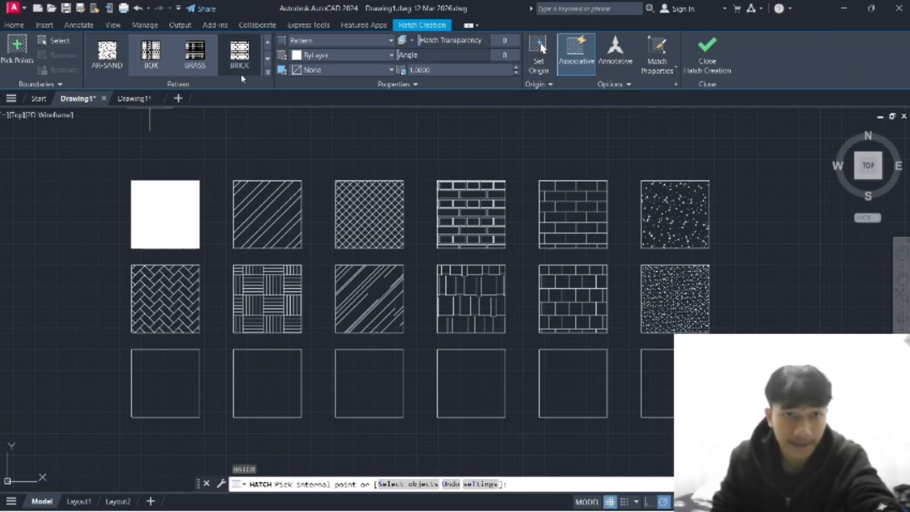
pyautogui.click(268, 74)
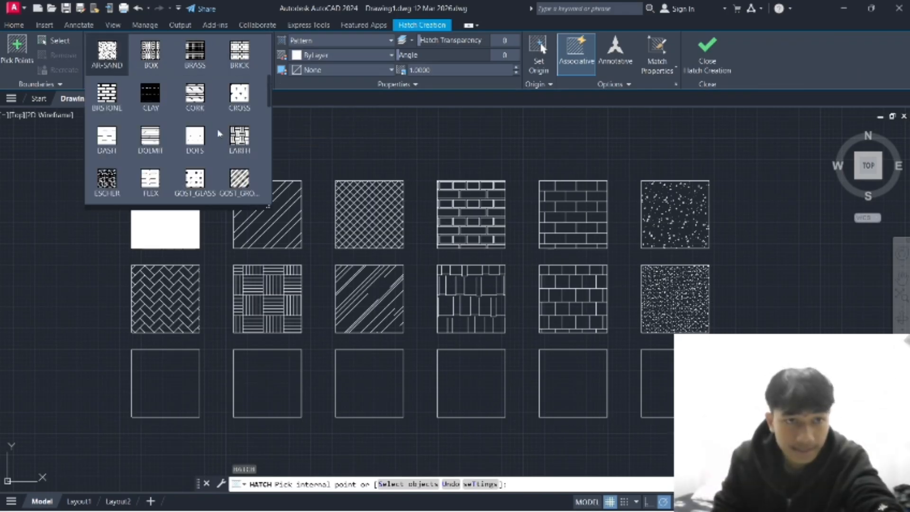
pyautogui.scroll(-1, 217, 130)
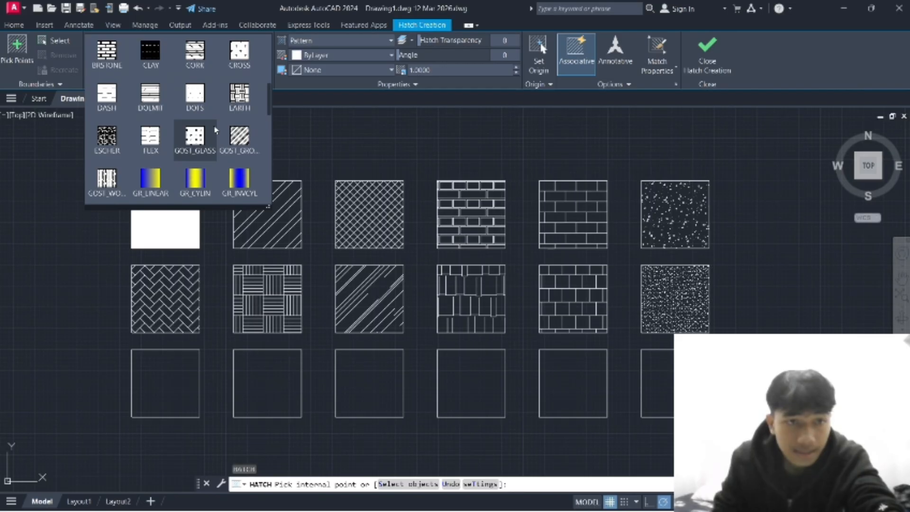
pyautogui.scroll(-1, 223, 128)
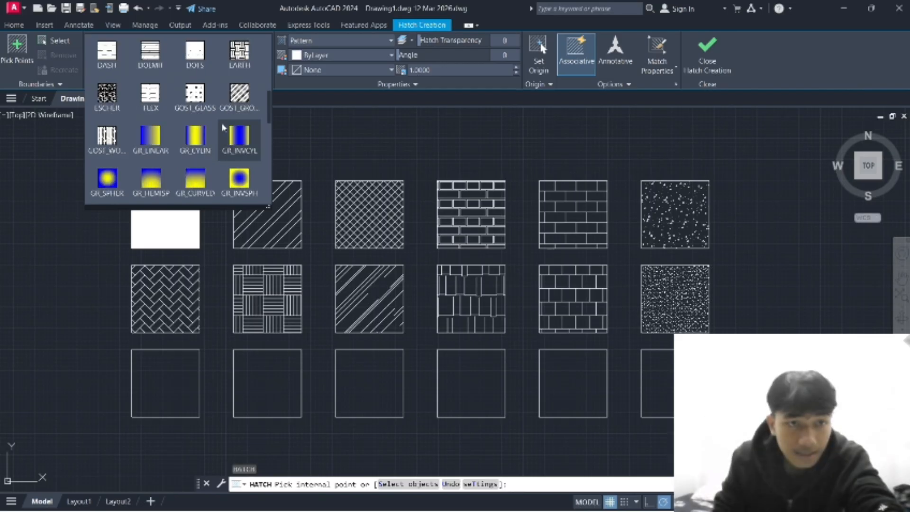
pyautogui.scroll(-1, 204, 137)
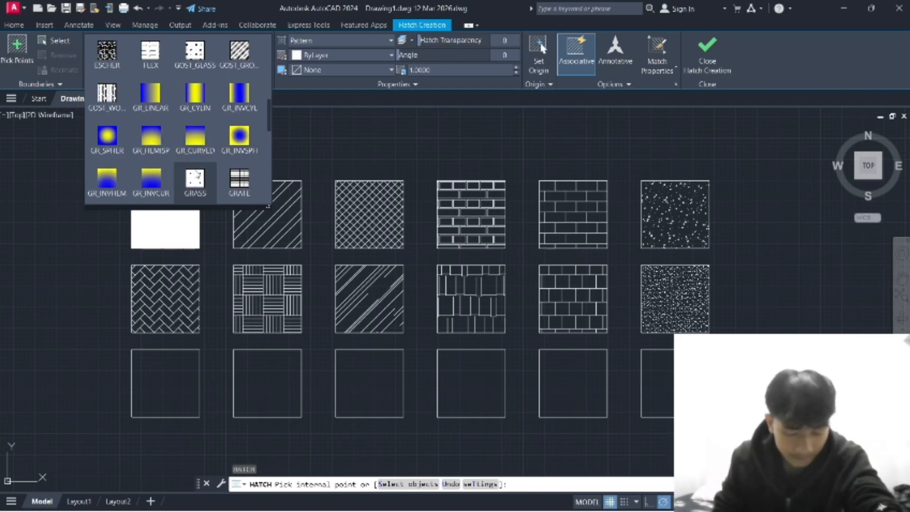
pyautogui.click(195, 178)
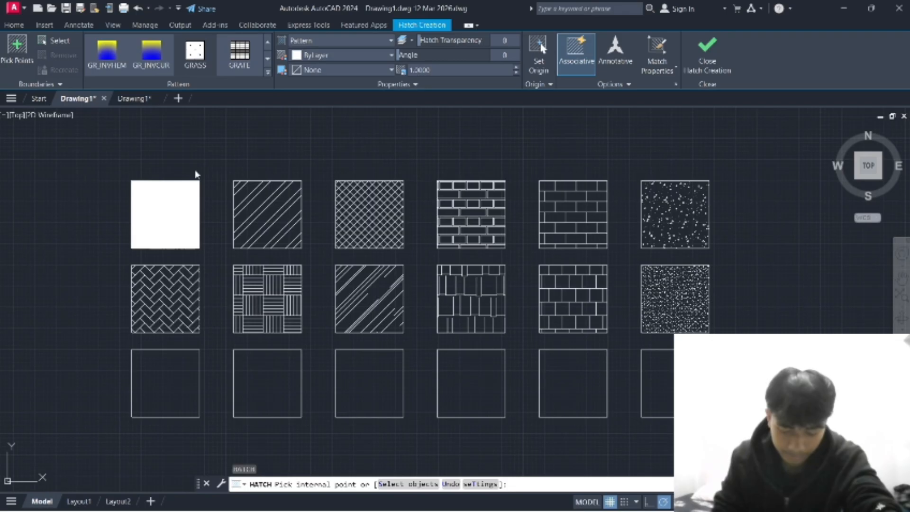
pyautogui.click(150, 397)
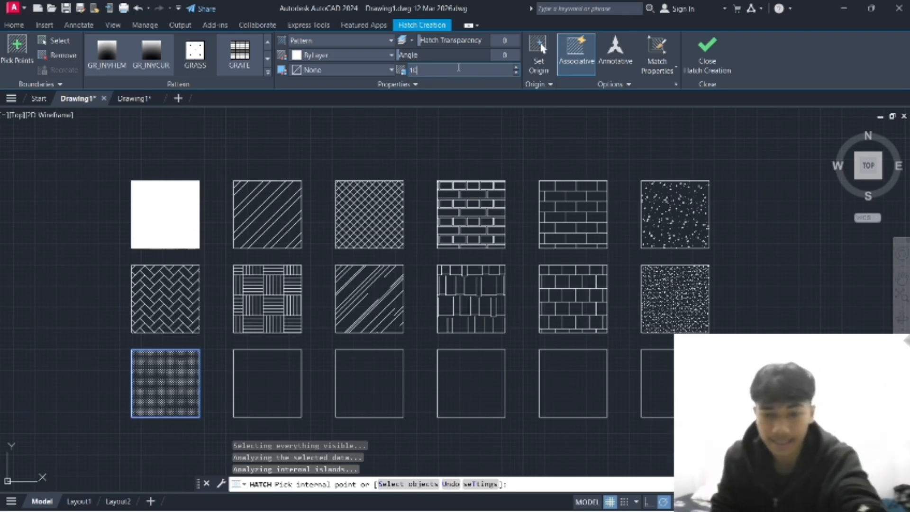
pyautogui.press('Return')
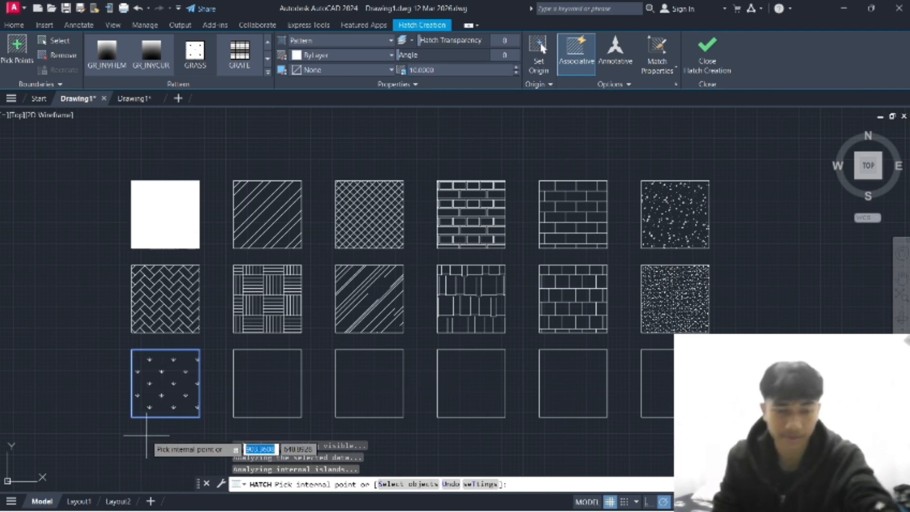
pyautogui.press('Escape')
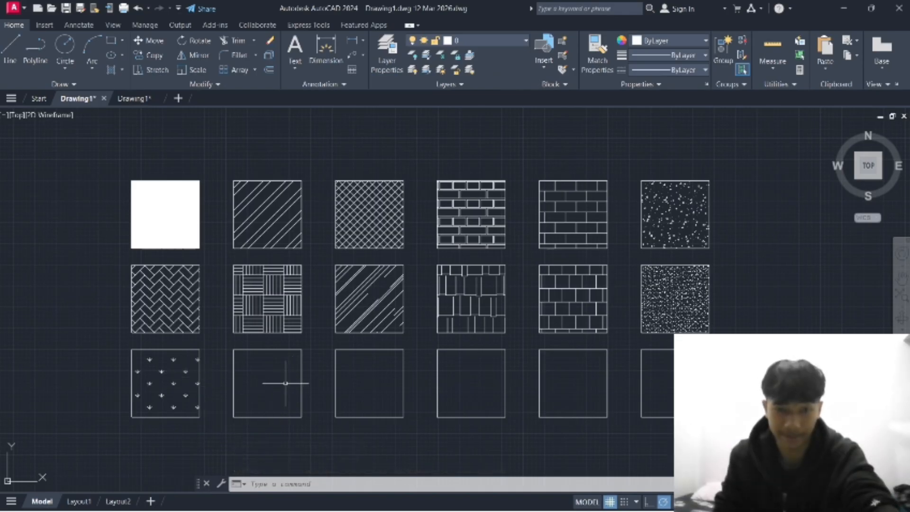
# Hatch the second square in the third row with the GRAVEL pattern at a scale of 25.
pyautogui.write('h')
pyautogui.press('Return')
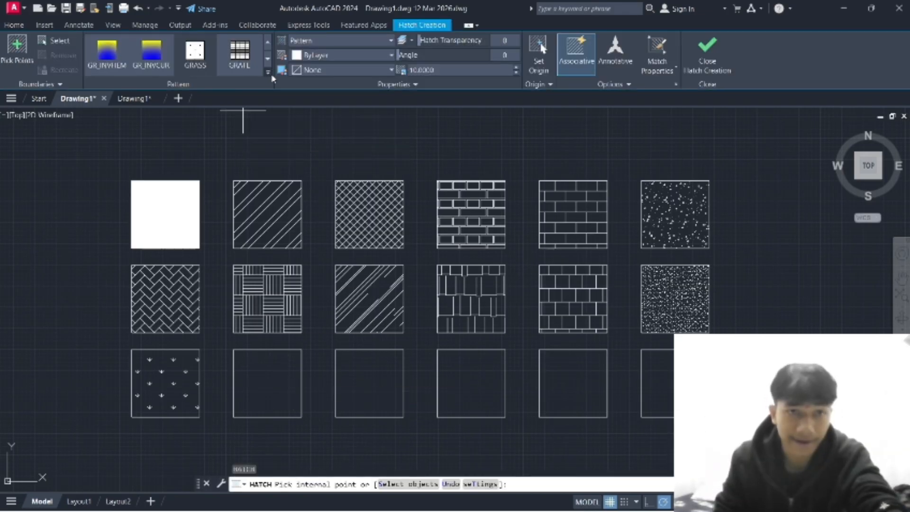
pyautogui.click(269, 72)
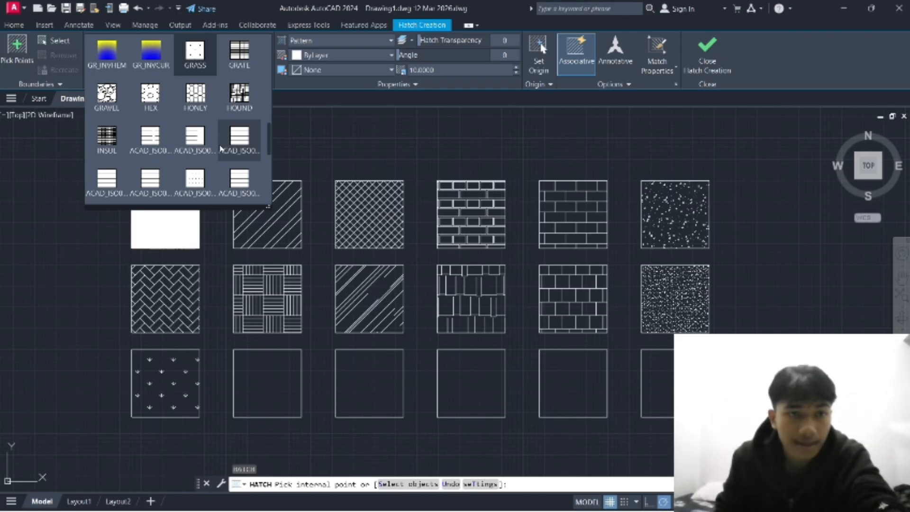
pyautogui.click(106, 93)
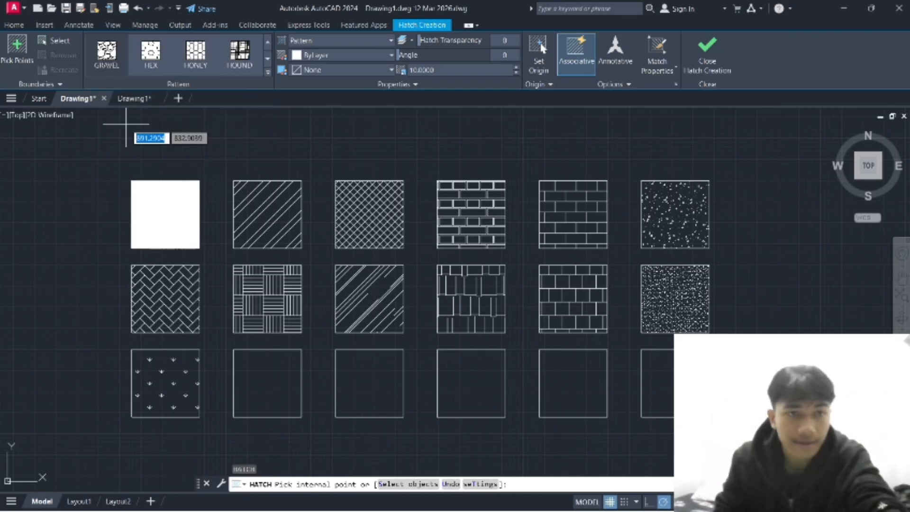
pyautogui.click(267, 384)
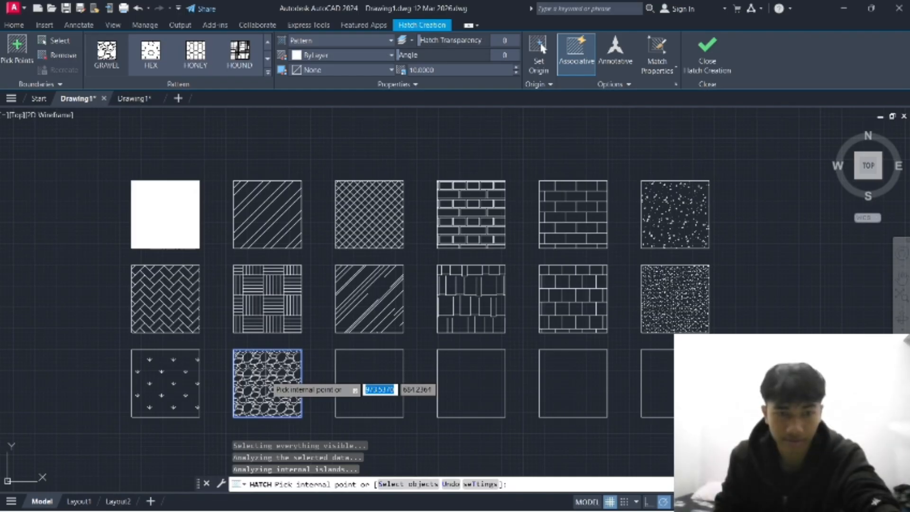
pyautogui.click(458, 71)
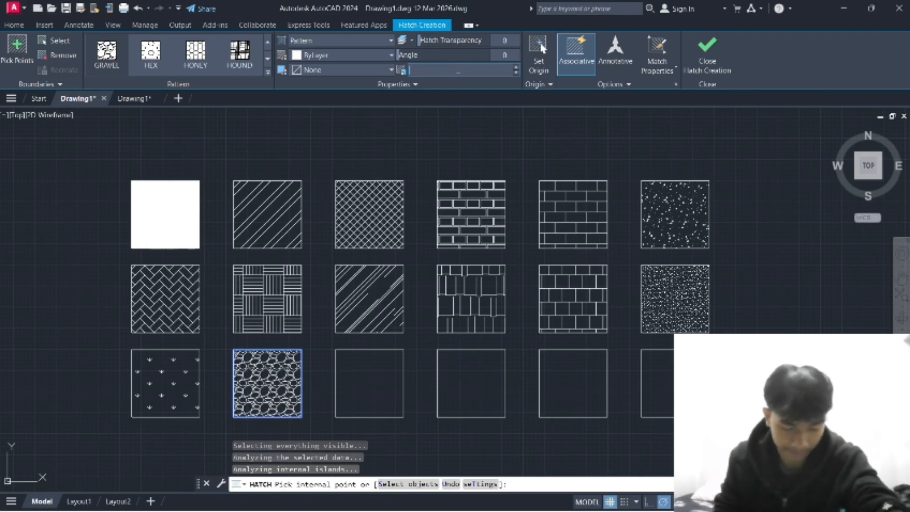
pyautogui.write('25')
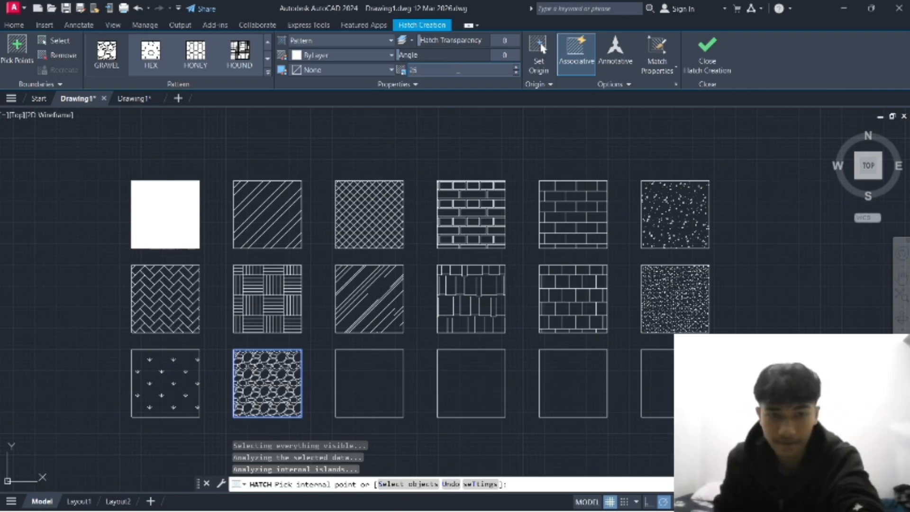
pyautogui.press('Return')
pyautogui.press('Escape')
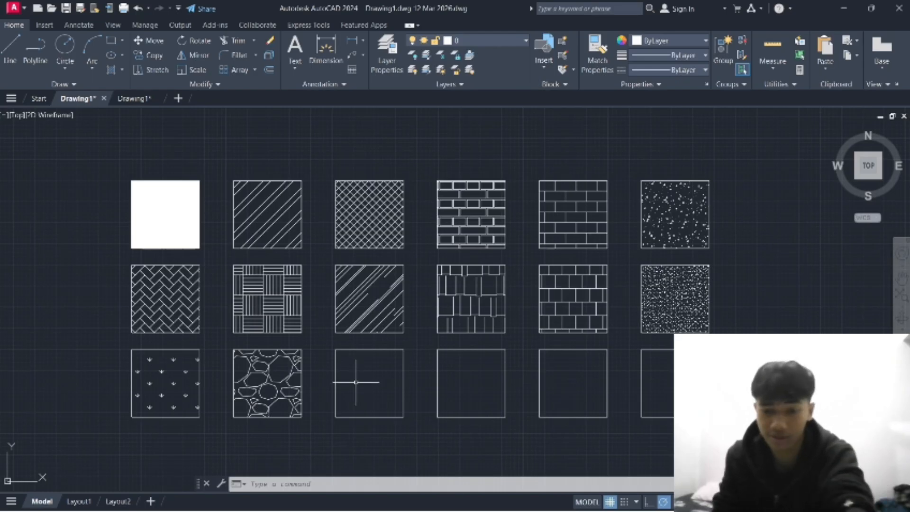
# Hatch the third square in the third row with the GRAVEL pattern at a scale of 5.
pyautogui.press('space')
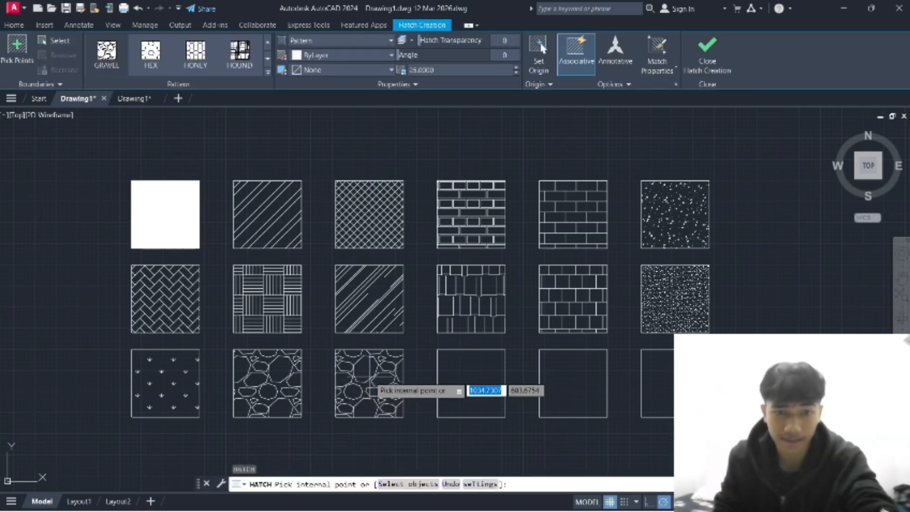
pyautogui.click(457, 71)
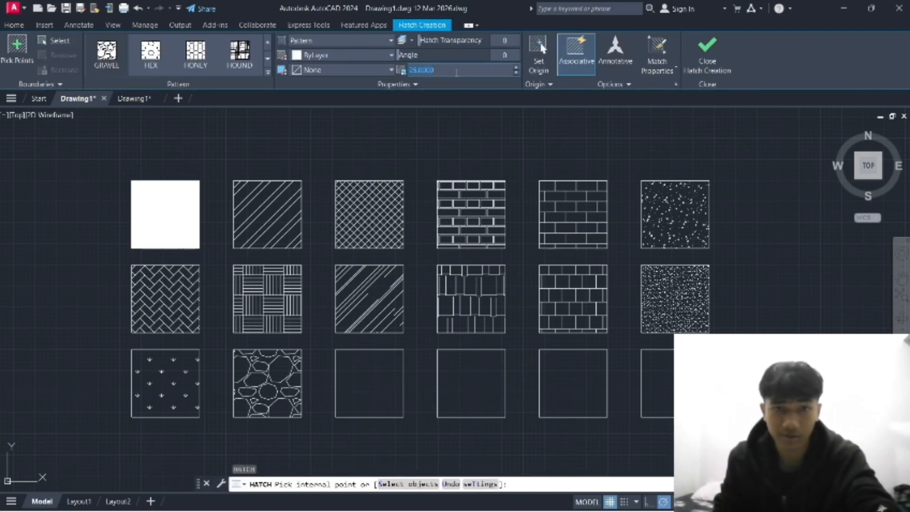
pyautogui.click(109, 65)
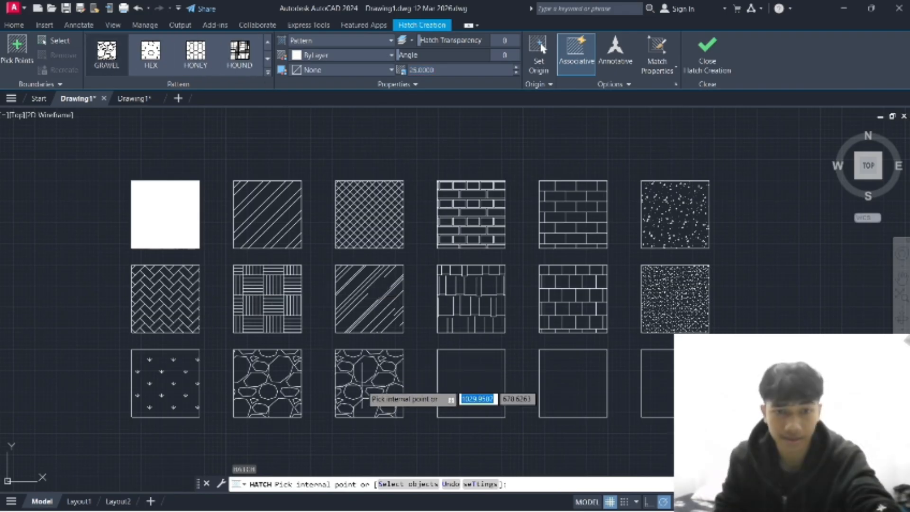
pyautogui.click(363, 386)
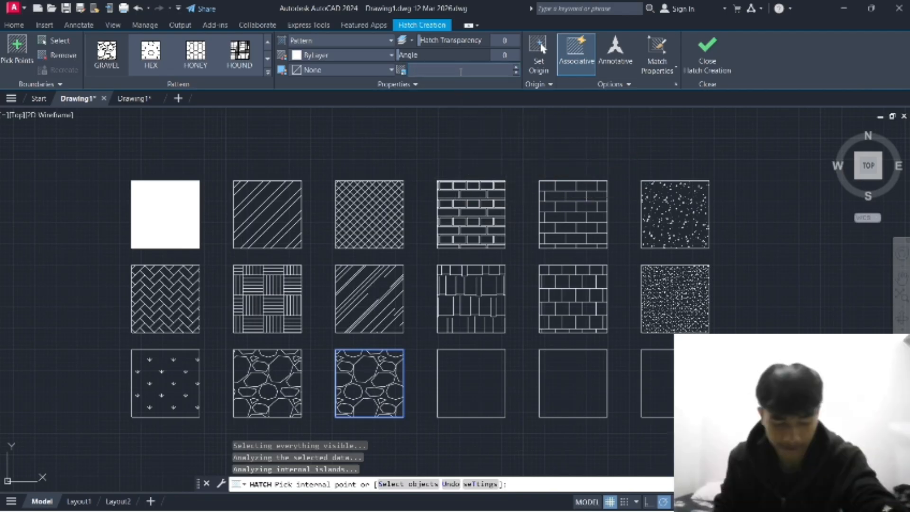
pyautogui.write('5')
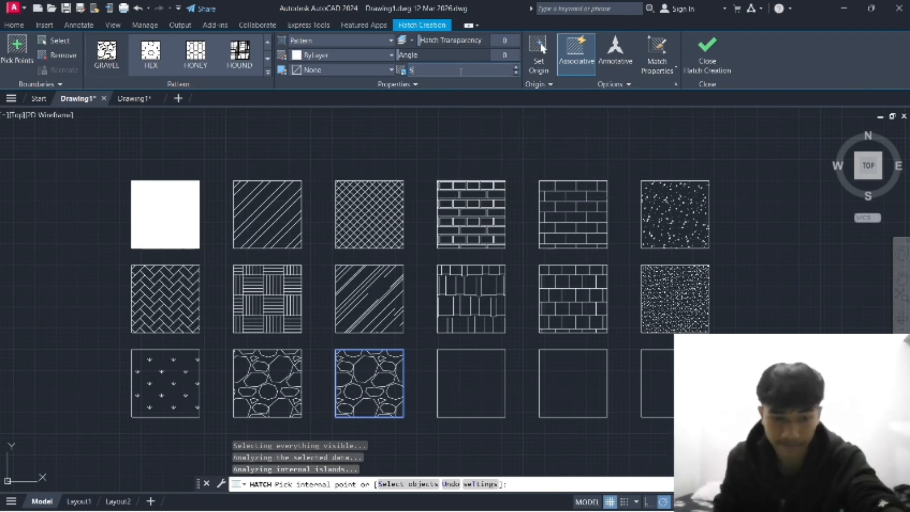
pyautogui.press('Return')
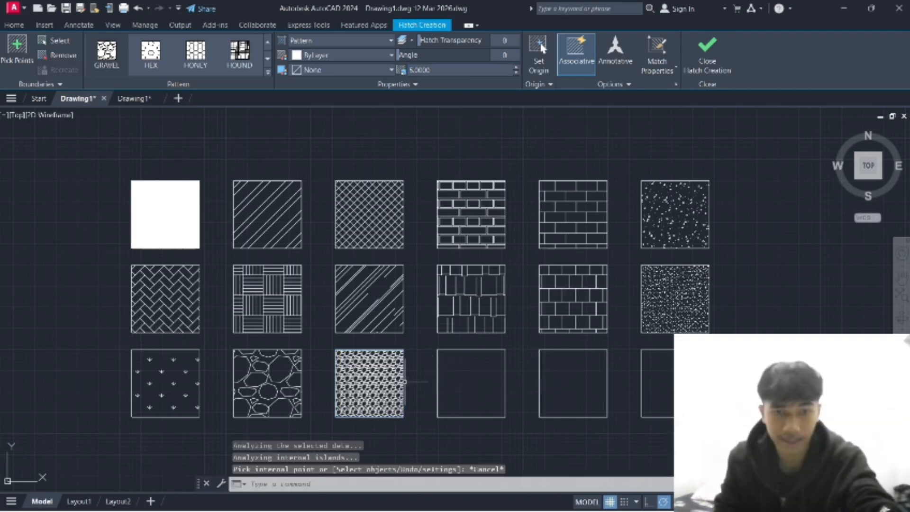
pyautogui.press('Escape')
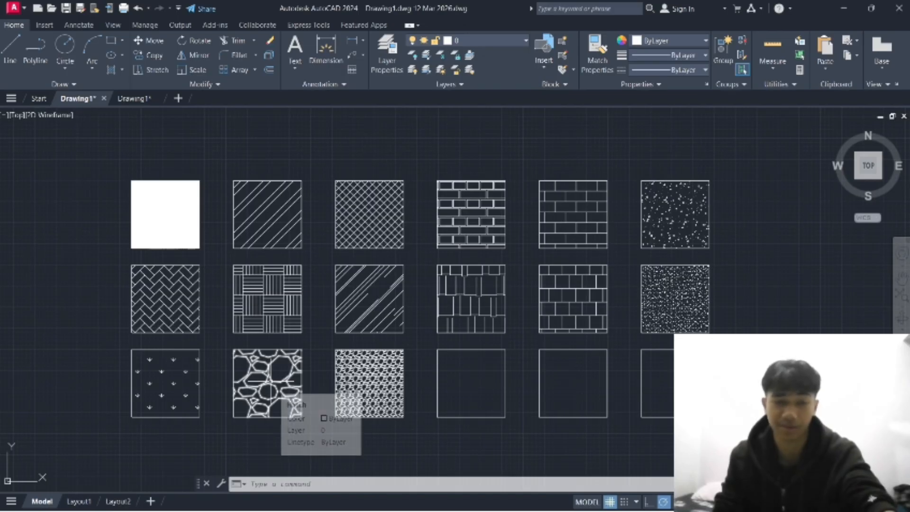
# Hatch the fourth square in the third row with the HONEY pattern at a scale of 25.
pyautogui.write('h')
pyautogui.press('Return')
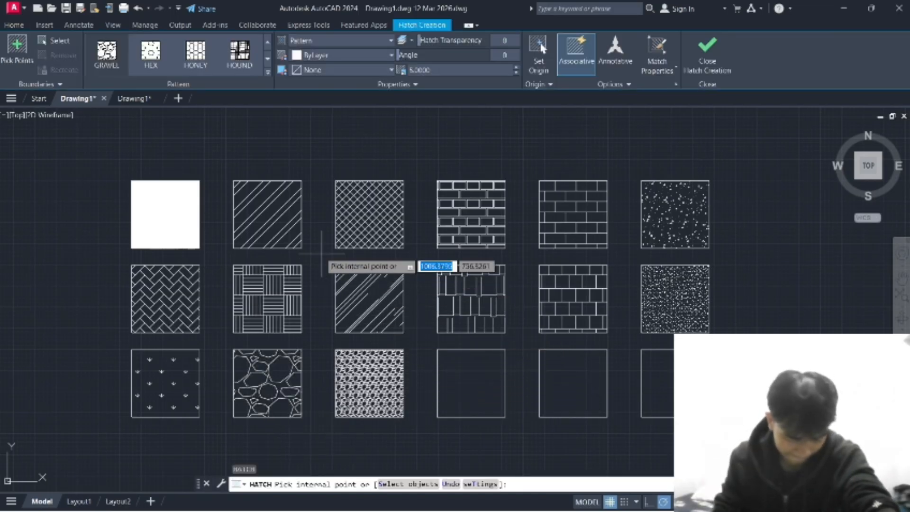
pyautogui.click(196, 55)
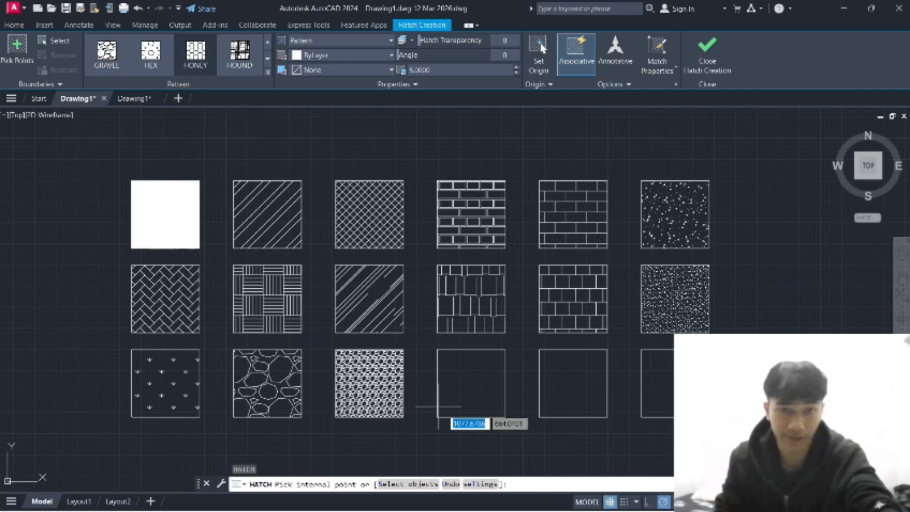
pyautogui.click(469, 386)
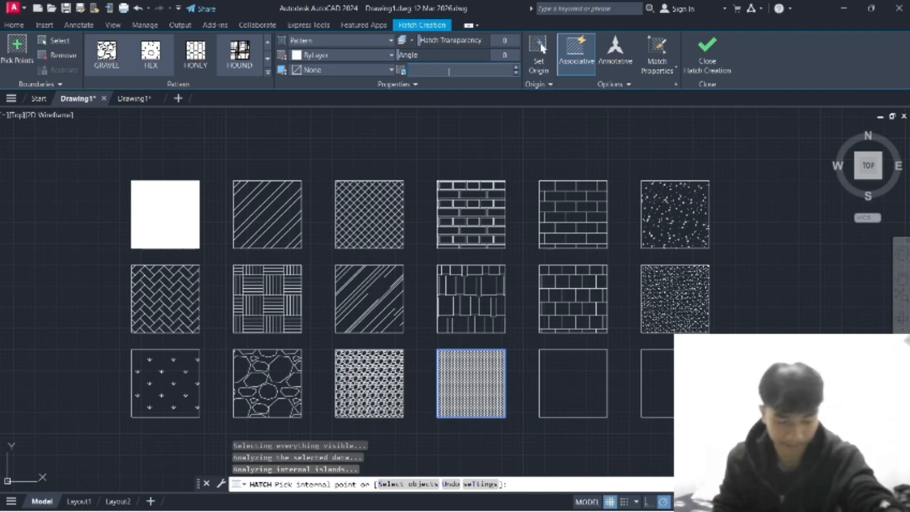
pyautogui.write('3')
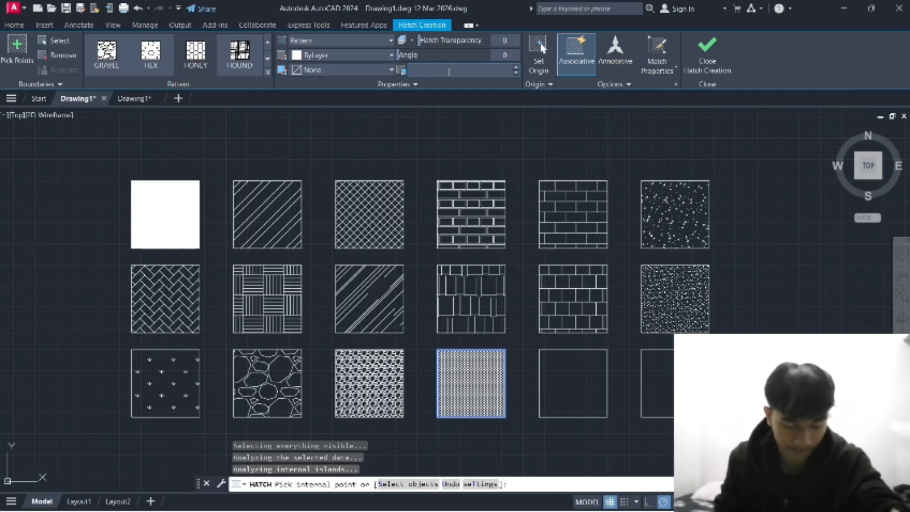
pyautogui.press('Return')
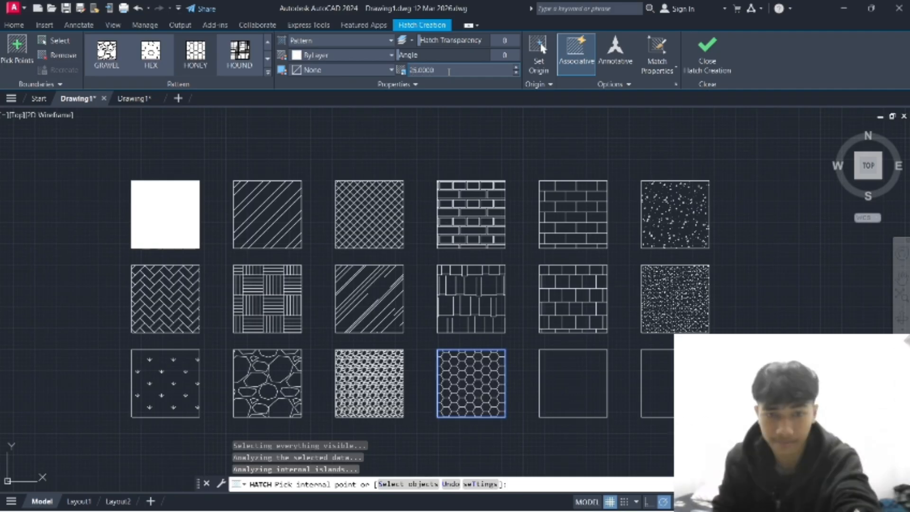
pyautogui.press('Escape')
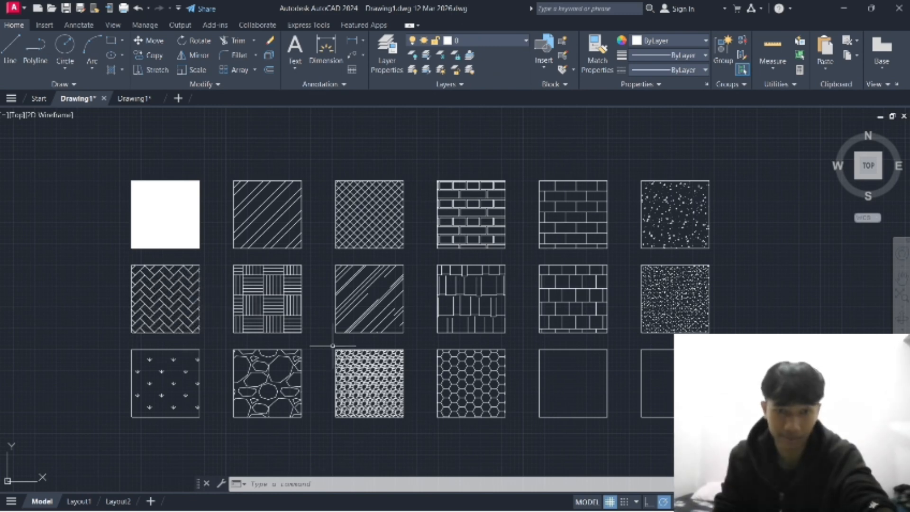
# Hatch the fifth square in the third row with the NET pattern at a scale of 25.
pyautogui.write('h')
pyautogui.press('Return')
pyautogui.click(555, 378)
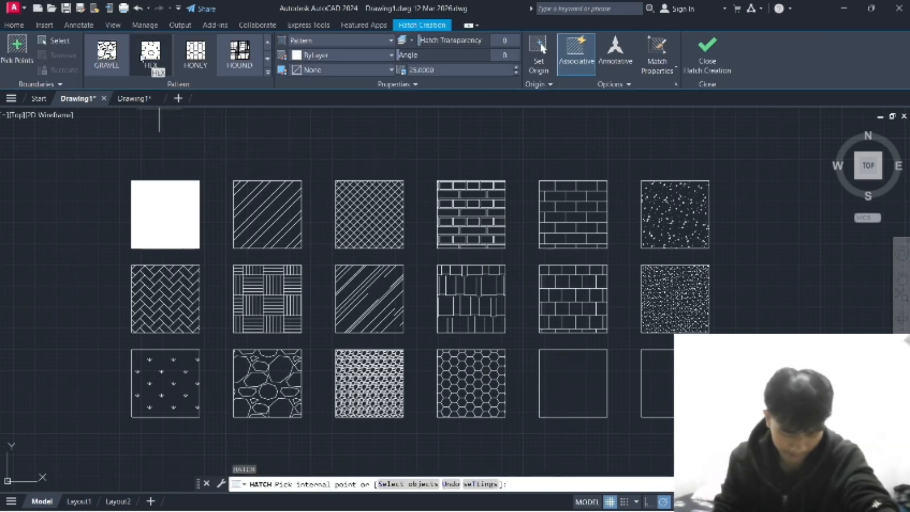
pyautogui.click(267, 72)
pyautogui.scroll(-3, 216, 135)
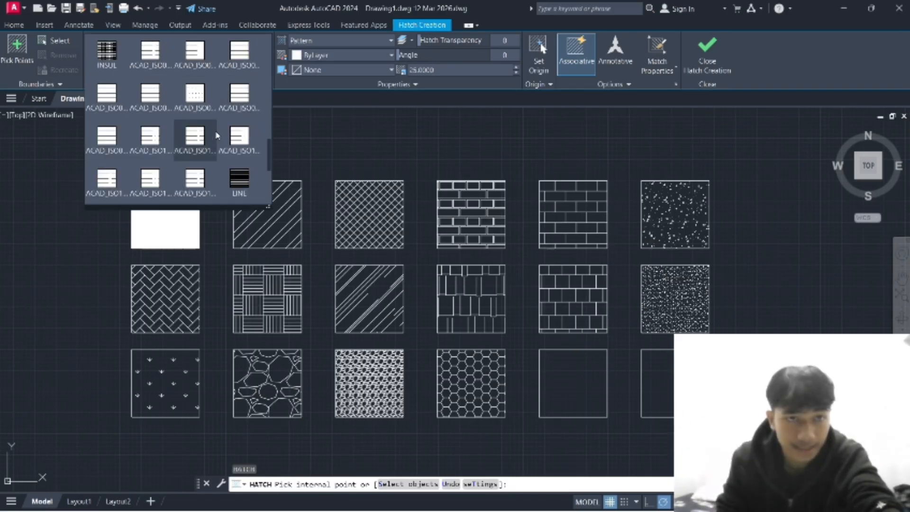
pyautogui.scroll(-1, 216, 138)
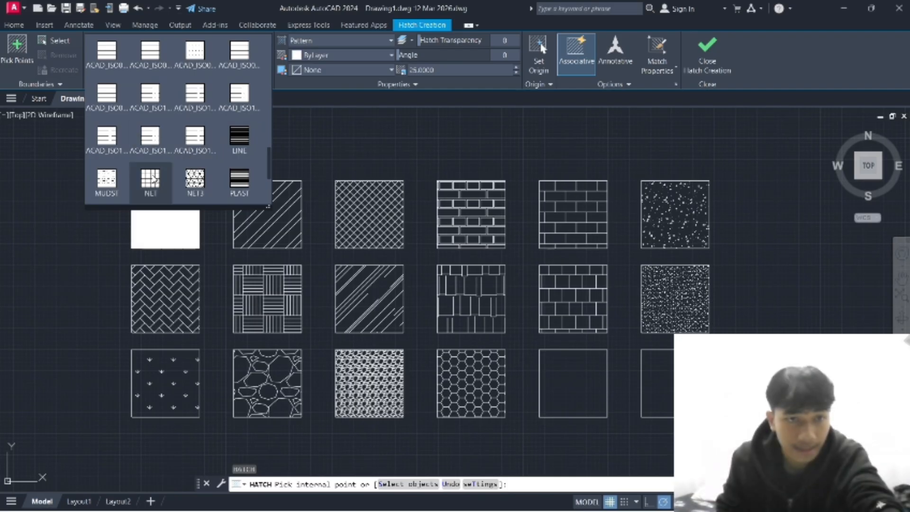
pyautogui.click(150, 180)
pyautogui.click(587, 386)
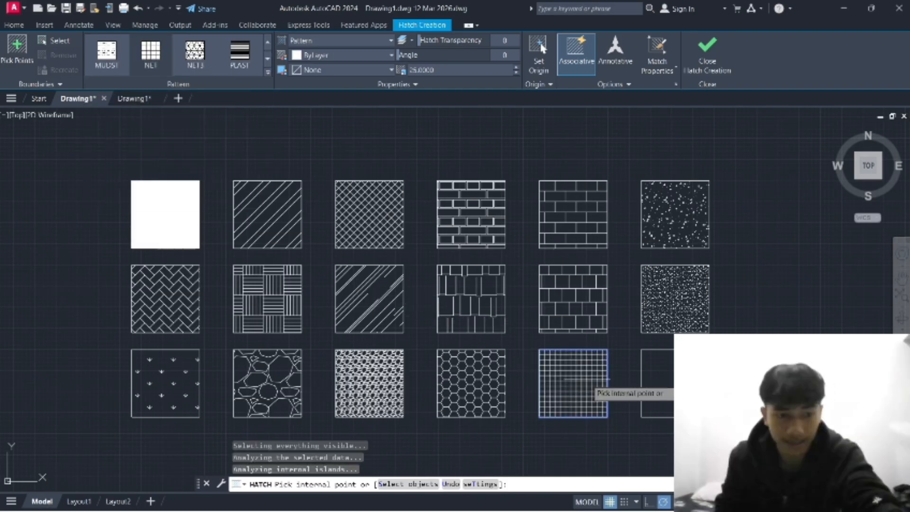
pyautogui.press('Escape')
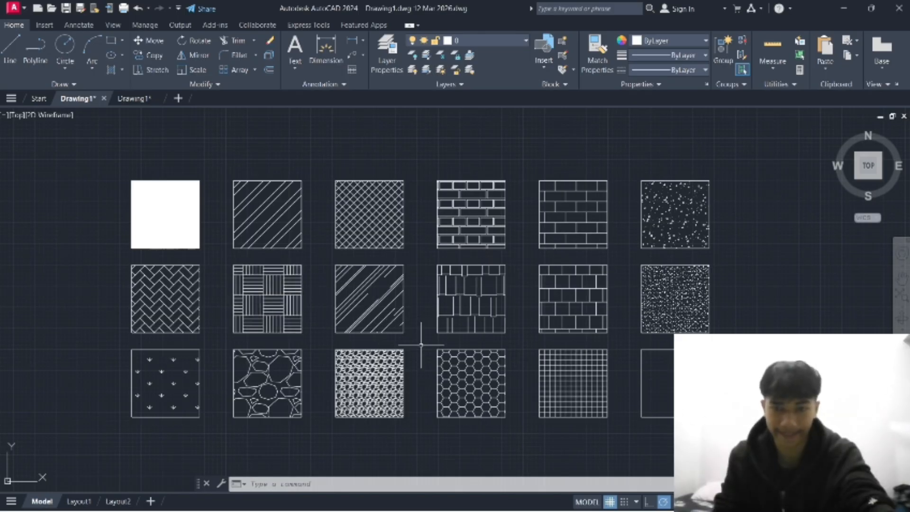
# Fill the sixth square in the third row with the blue and yellow GR_HEMISP gradient.
pyautogui.write('h')
pyautogui.press('Return')
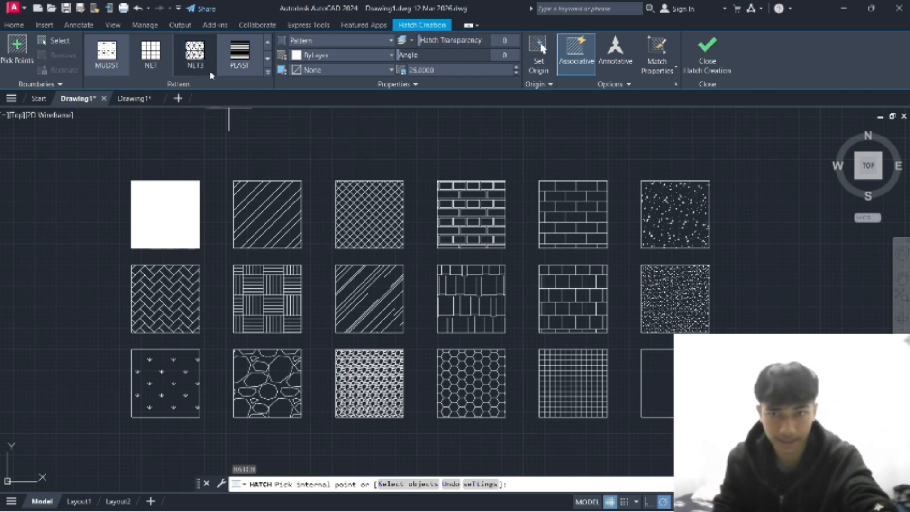
pyautogui.click(268, 73)
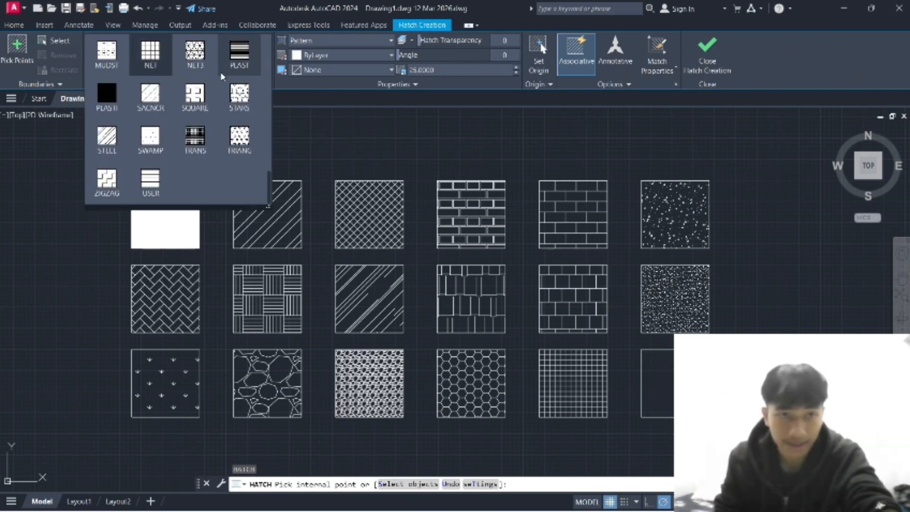
pyautogui.scroll(2, 220, 72)
pyautogui.scroll(1, 220, 72)
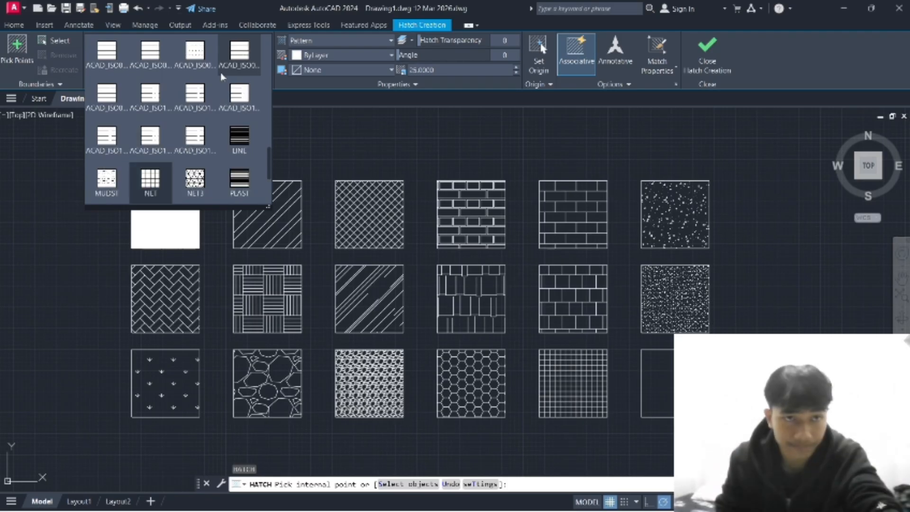
pyautogui.scroll(2, 220, 72)
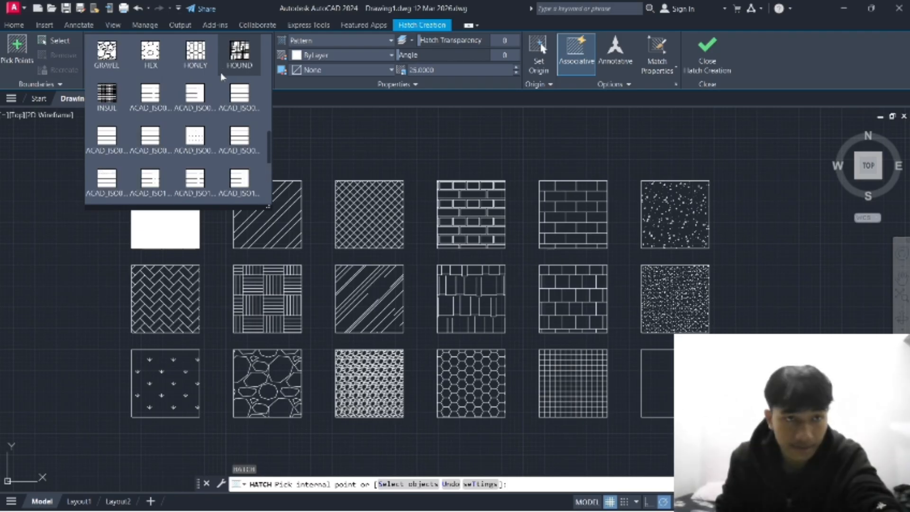
pyautogui.scroll(1, 221, 72)
pyautogui.scroll(1, 220, 72)
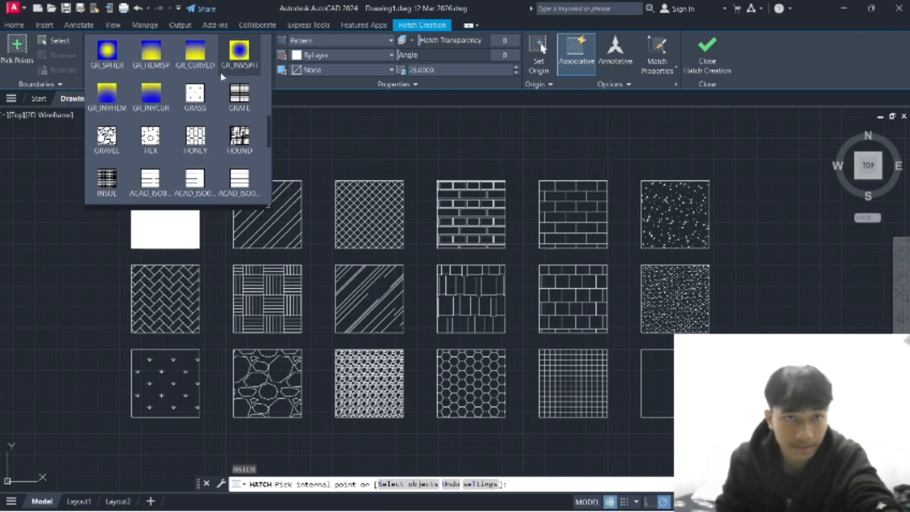
pyautogui.scroll(1, 220, 73)
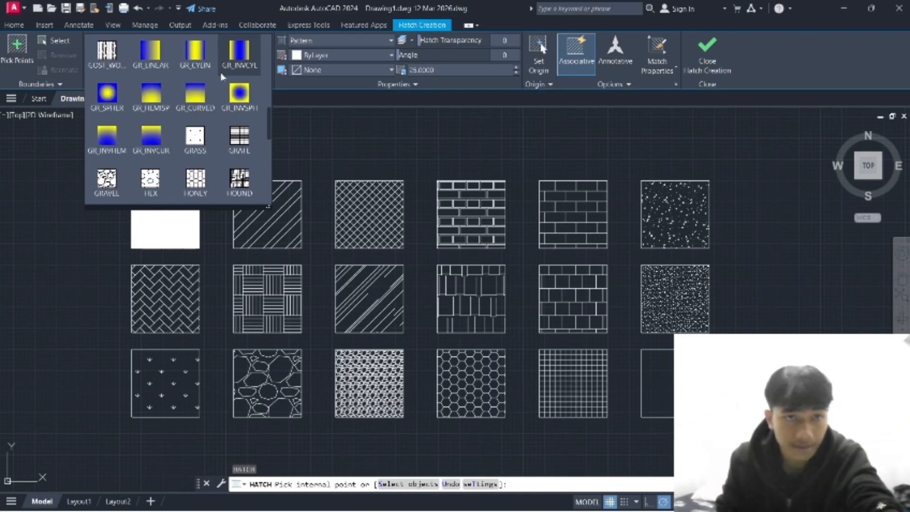
pyautogui.click(154, 98)
pyautogui.click(671, 396)
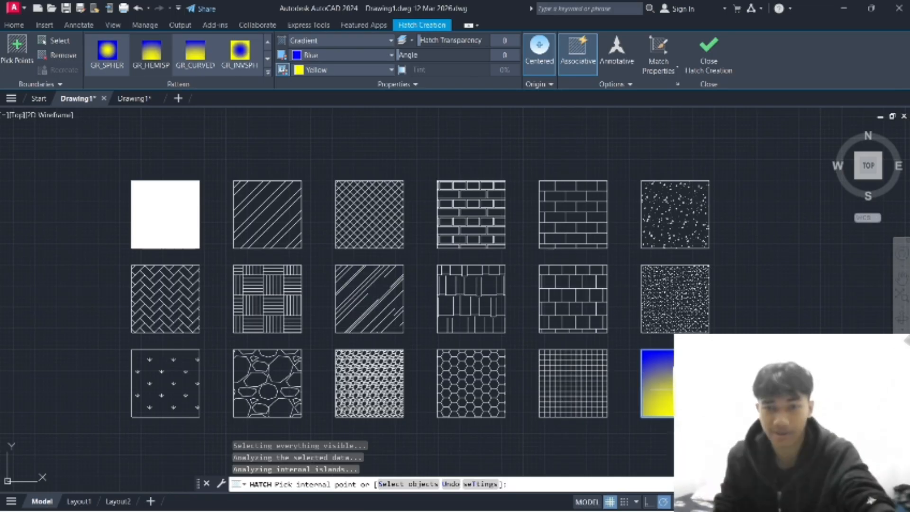
pyautogui.click(673, 390)
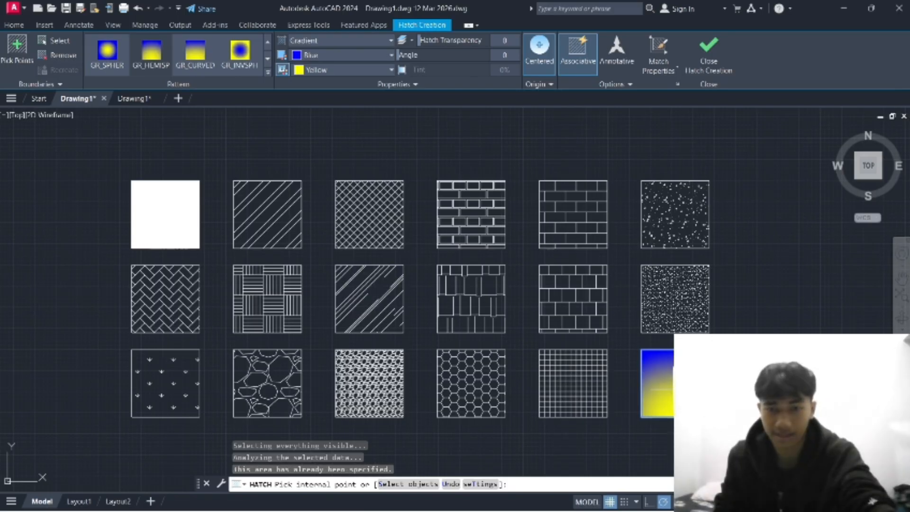
# Change the second gradient colour of the sixth square's fill to white and finish the hatch.
pyautogui.click(392, 70)
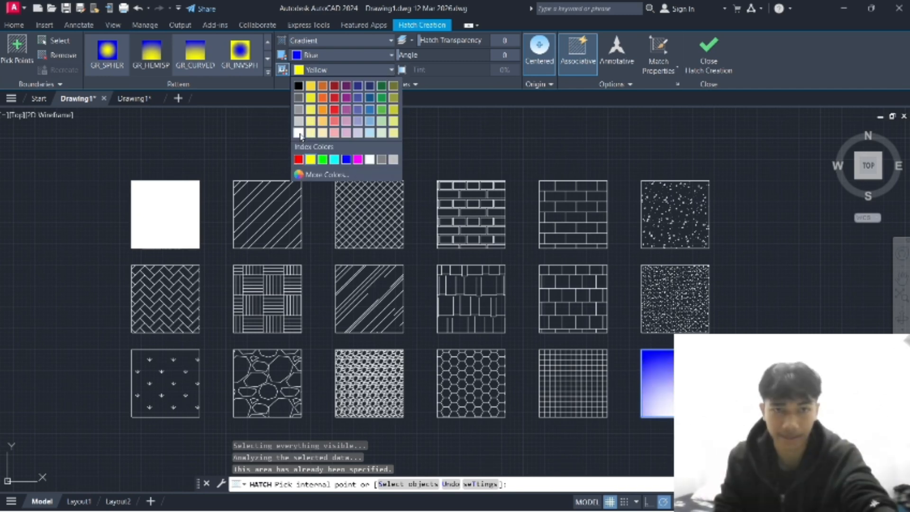
pyautogui.click(298, 133)
pyautogui.press('Escape')
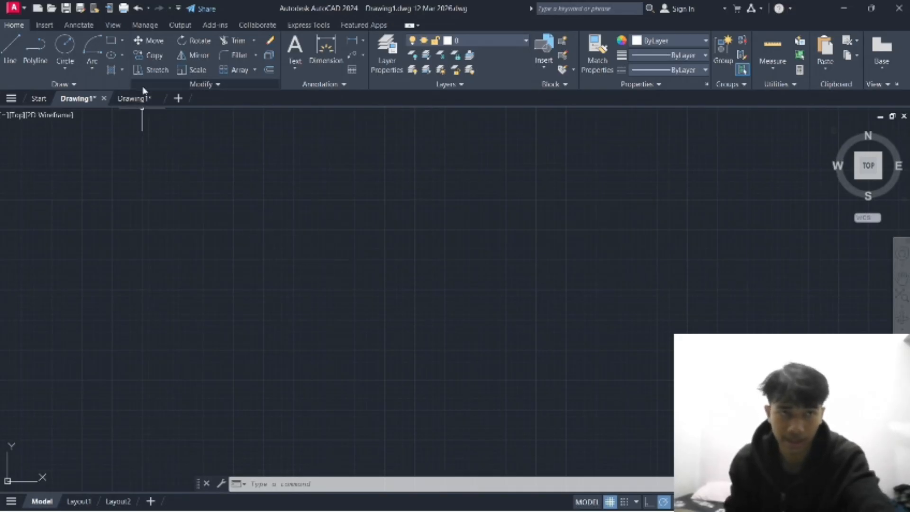
# Draw a 5 by 15 rectangle as the first door jamb in the empty drawing.
pyautogui.click(112, 41)
pyautogui.click(398, 259)
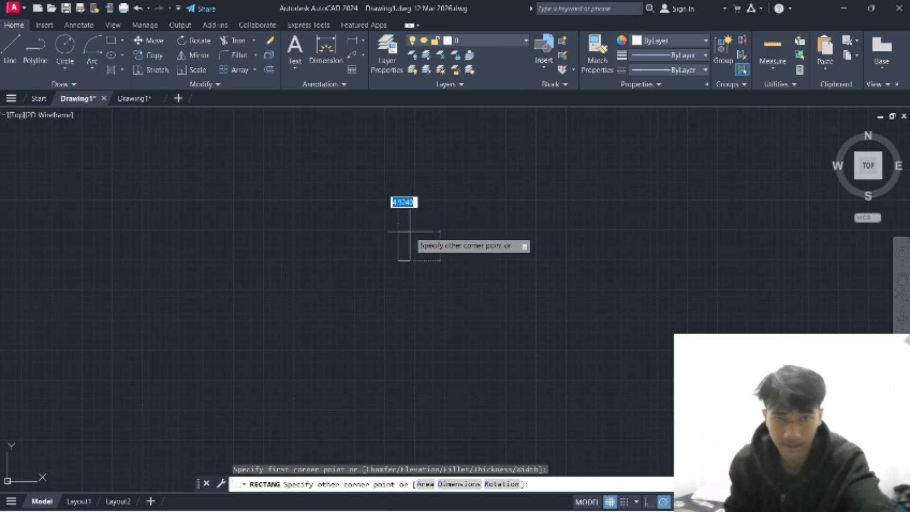
pyautogui.write('-5')
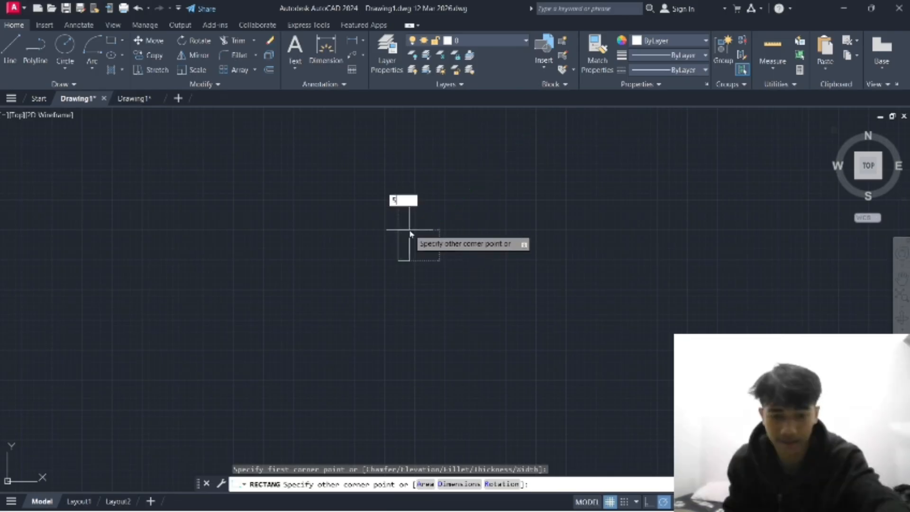
pyautogui.press('Tab')
pyautogui.write('15')
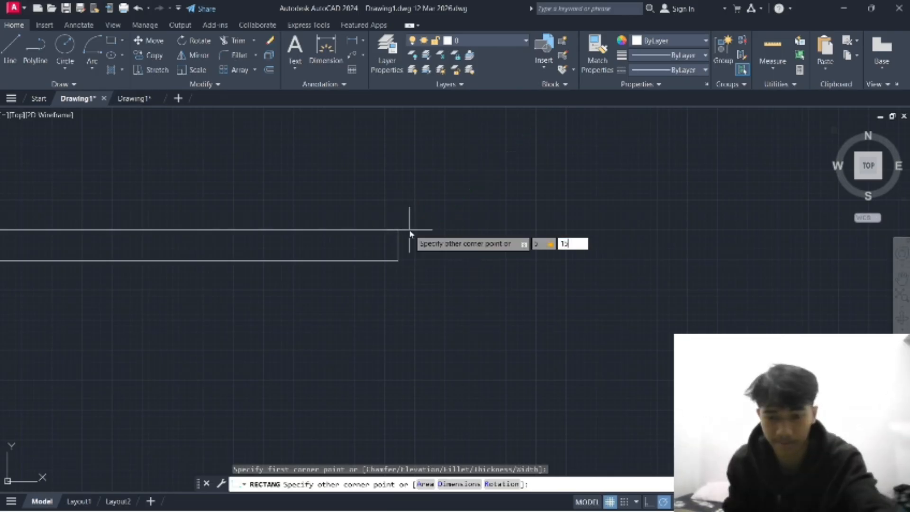
pyautogui.press('Return')
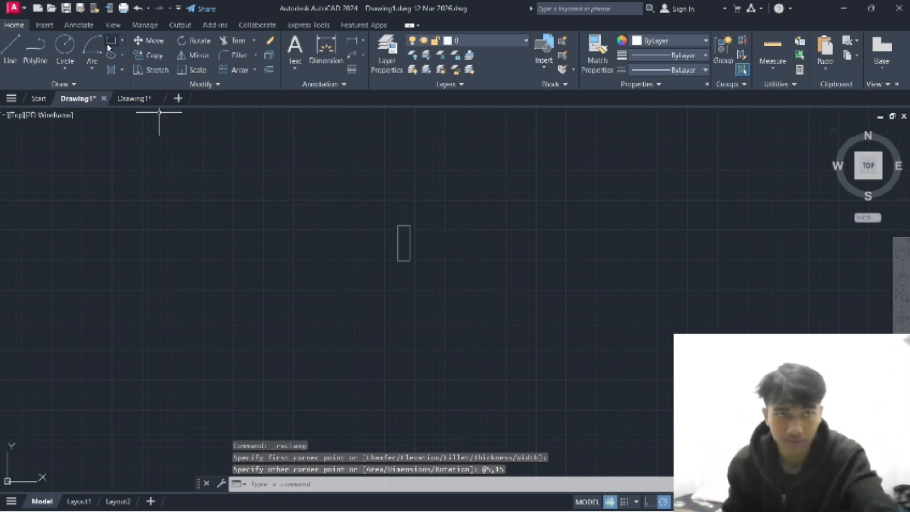
# Draw a second 5 by 15 jamb rectangle, starting 80 units to the right of the first jamb's lower-right corner.
pyautogui.press('Return')
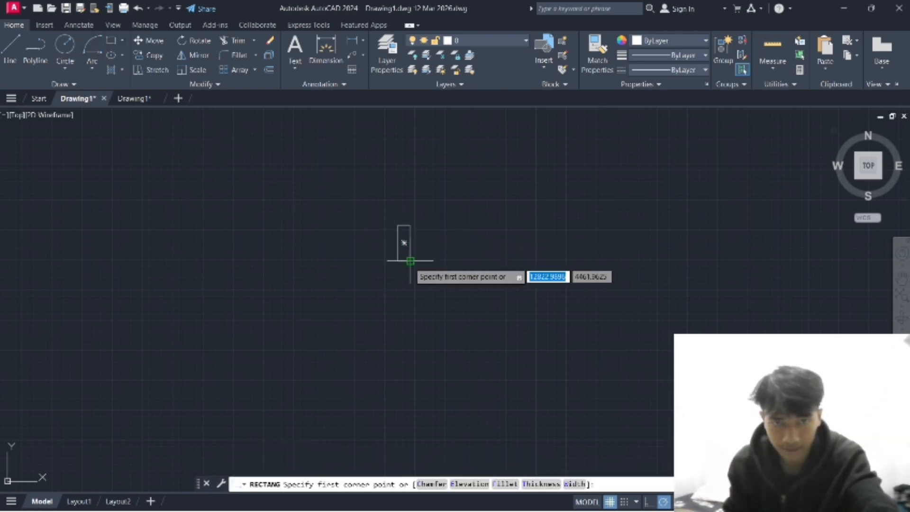
pyautogui.write('f')
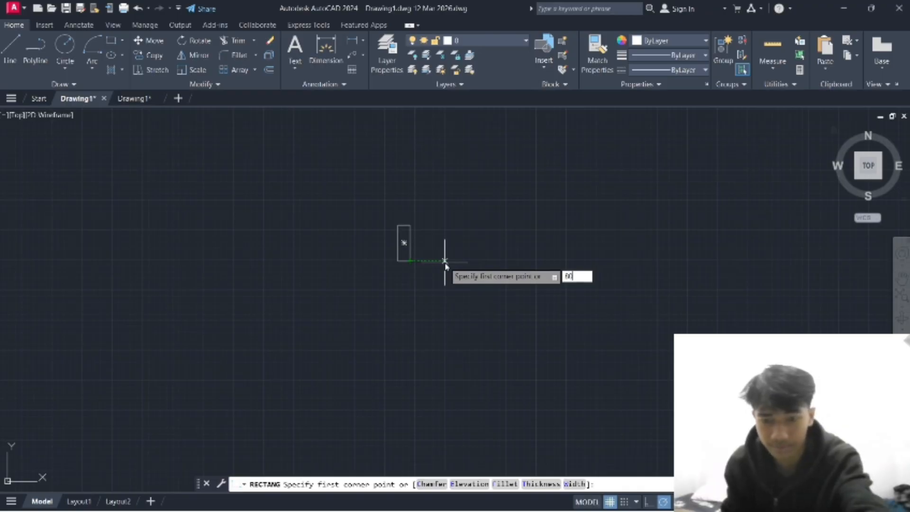
pyautogui.write('0')
pyautogui.press('Return')
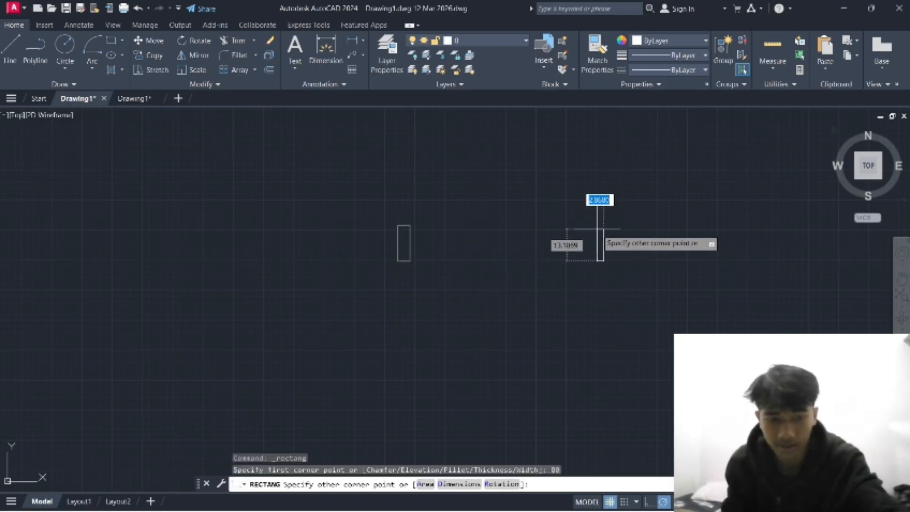
pyautogui.write('5')
pyautogui.press('Tab')
pyautogui.write('1')
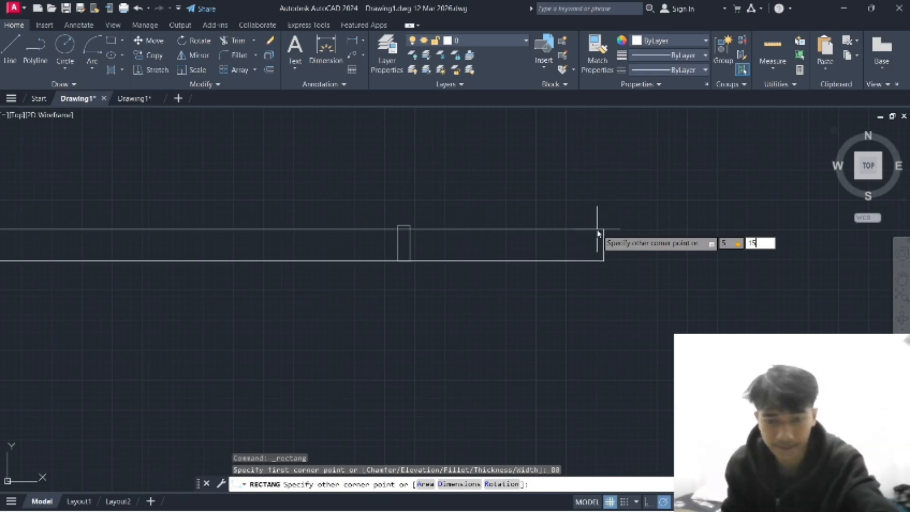
pyautogui.press('Return')
# Draw the door leaf as a rectangle from the second jamb's upper-left corner, with its opposite corner at -4,80.
pyautogui.scroll(-5, 597, 227)
pyautogui.scroll(-2, 521, 228)
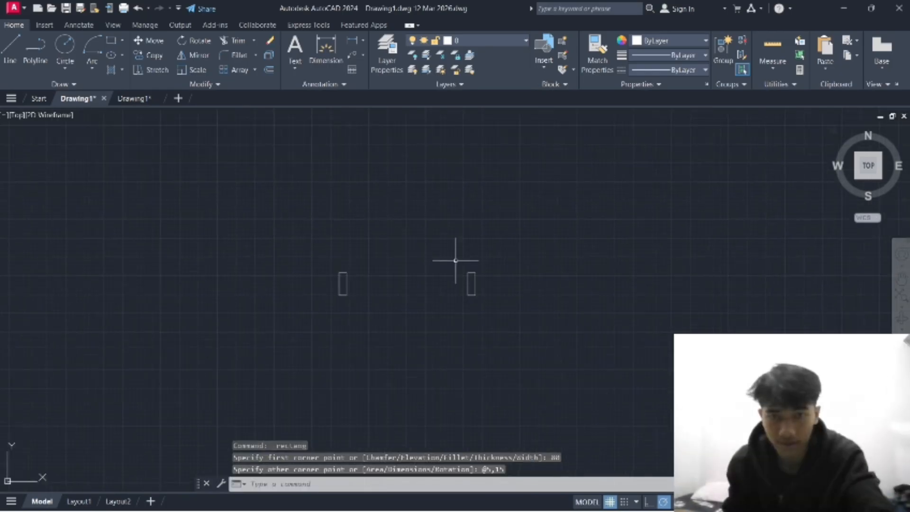
pyautogui.click(111, 40)
pyautogui.click(467, 273)
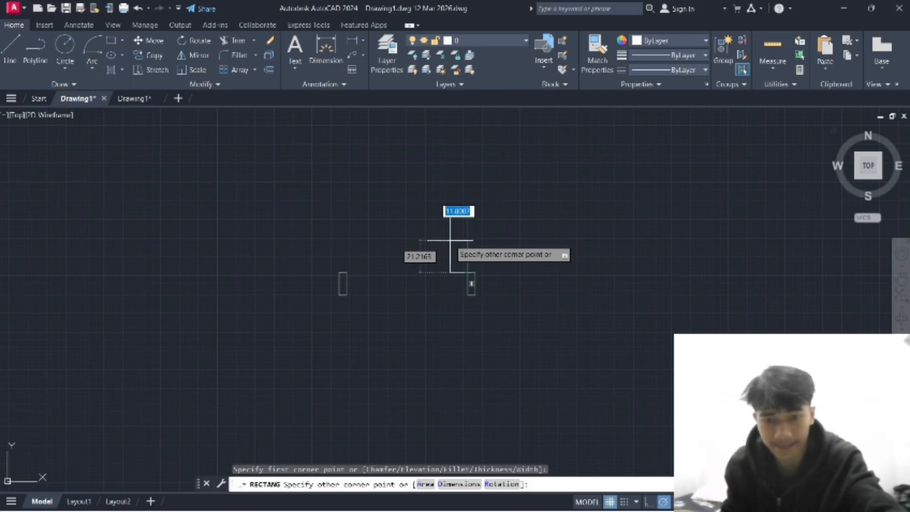
pyautogui.write('-4')
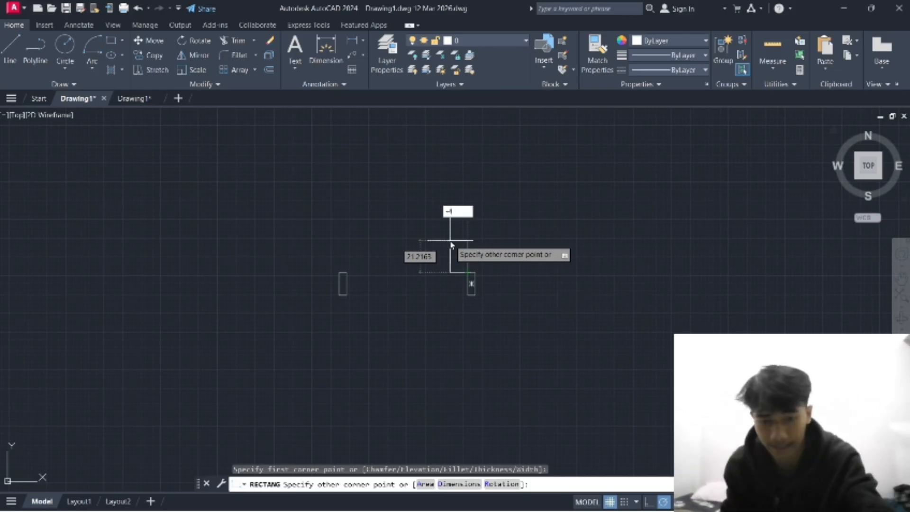
pyautogui.press('Tab')
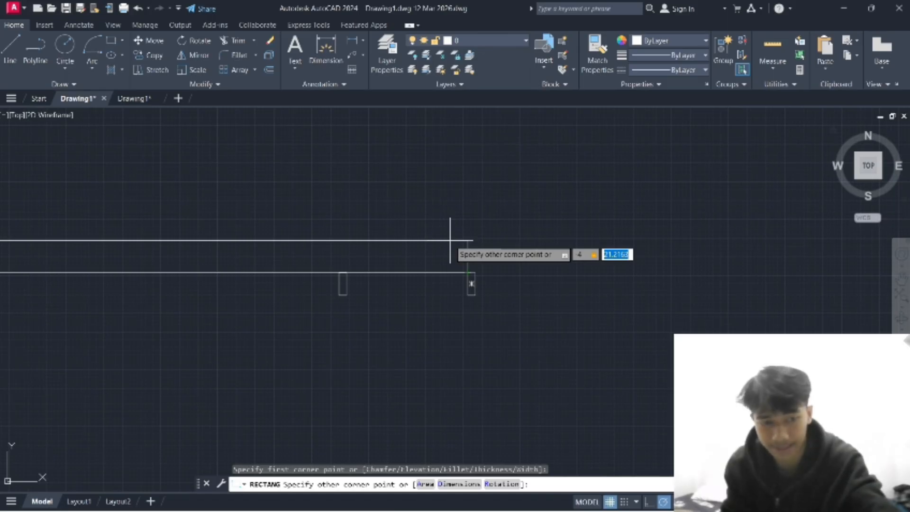
pyautogui.write('80')
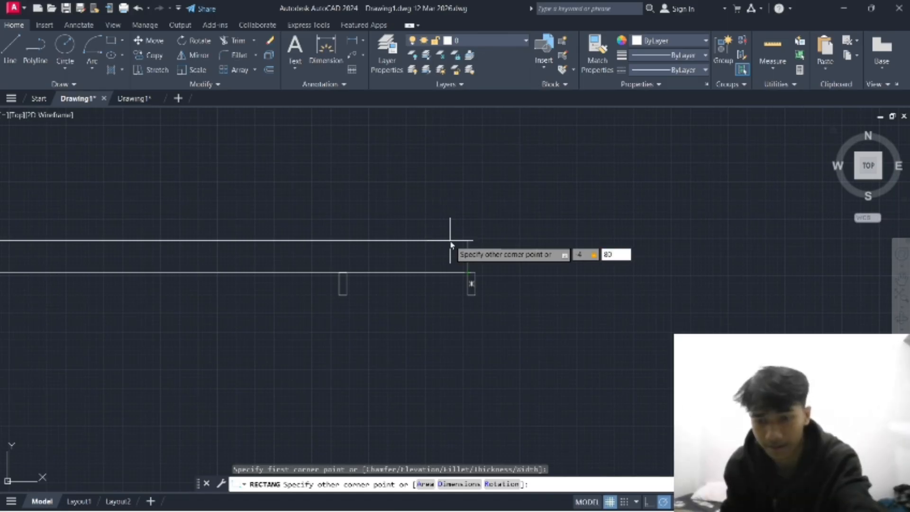
pyautogui.press('Return')
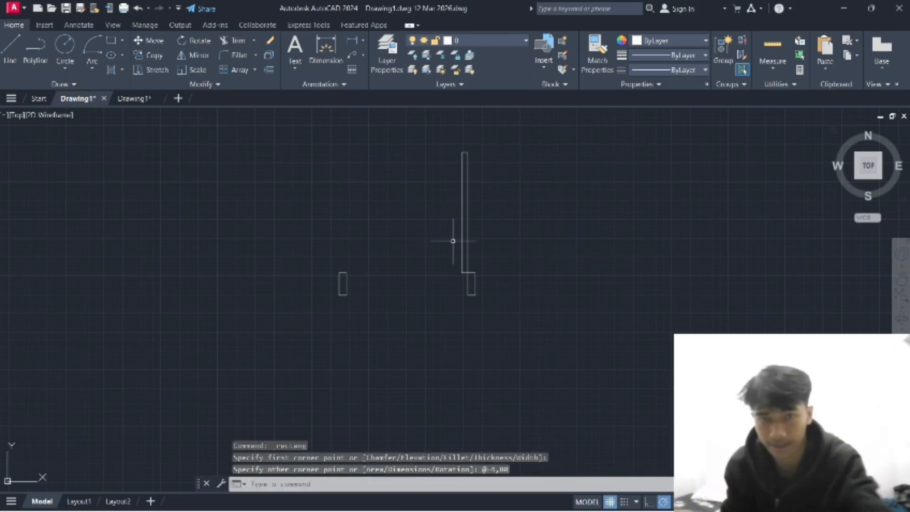
# Draw the door swing arc from the leaf's upper-right corner, centred on its lower-right corner, to the first jamb's upper-right corner.
pyautogui.click(92, 68)
pyautogui.click(110, 121)
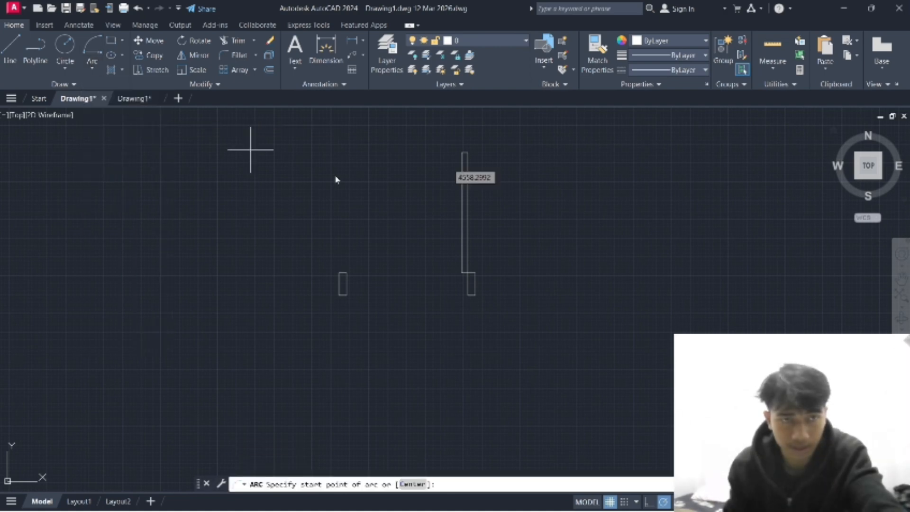
pyautogui.scroll(2, 595, 216)
pyautogui.moveTo(544, 201); pyautogui.dragTo(543, 287, button='middle')
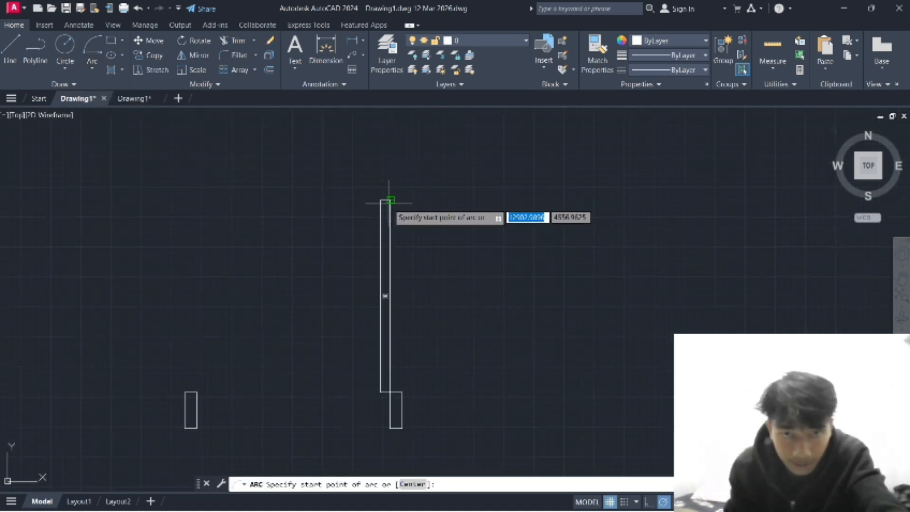
pyautogui.click(391, 200)
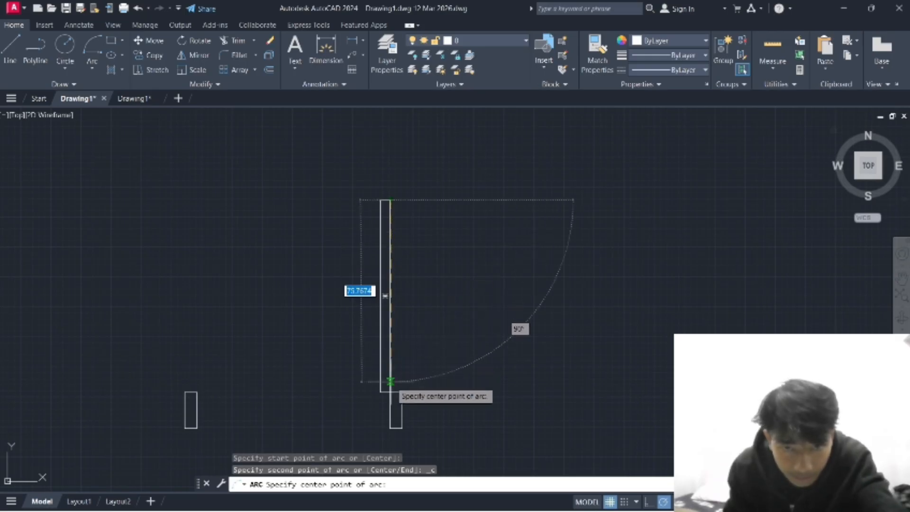
pyautogui.click(391, 391)
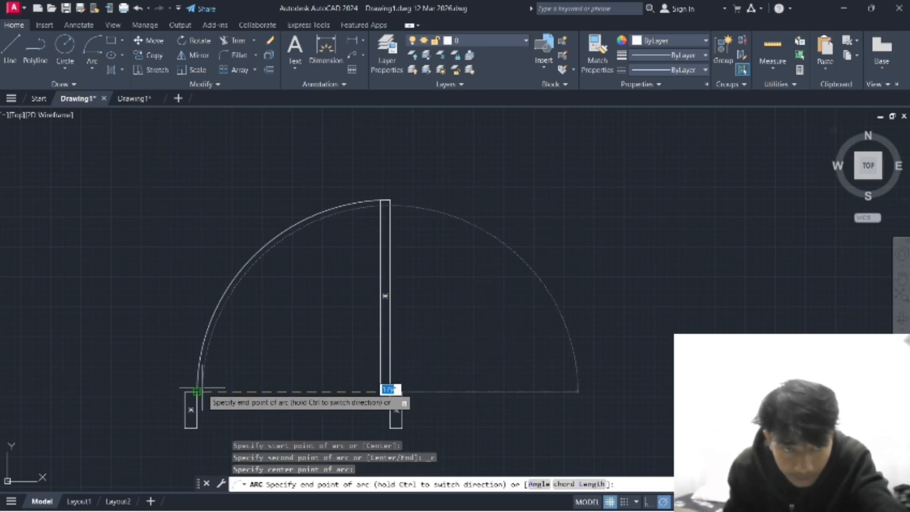
pyautogui.click(197, 392)
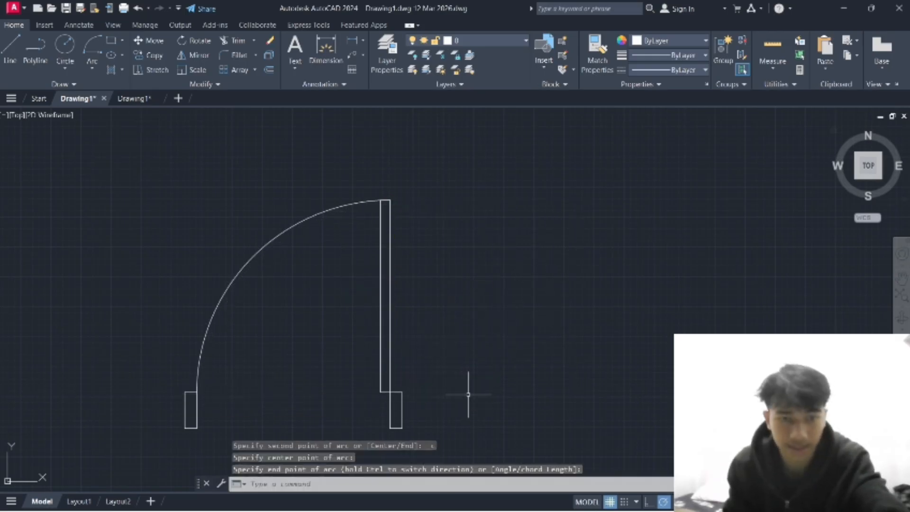
# Draw a third 5 by 15 jamb rectangle, starting 80 units to the right of the second jamb's lower-right corner.
pyautogui.scroll(-3, 520, 348)
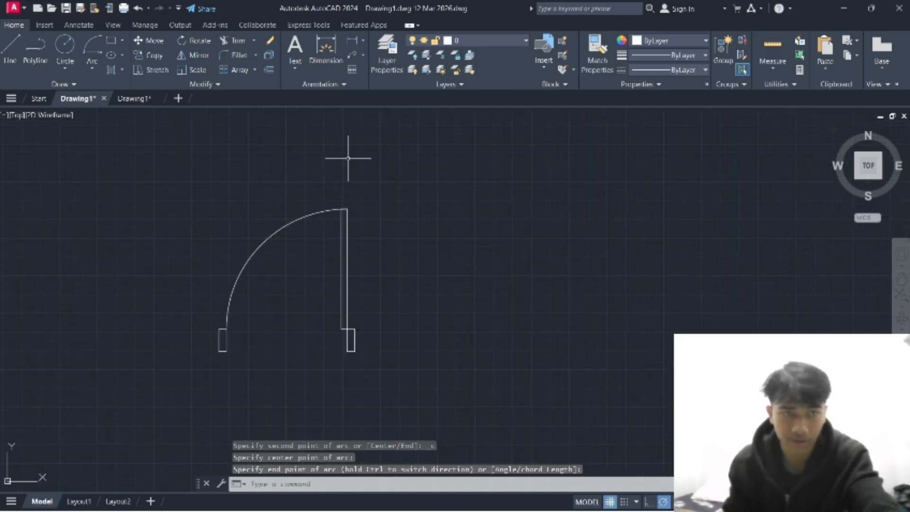
pyautogui.click(110, 40)
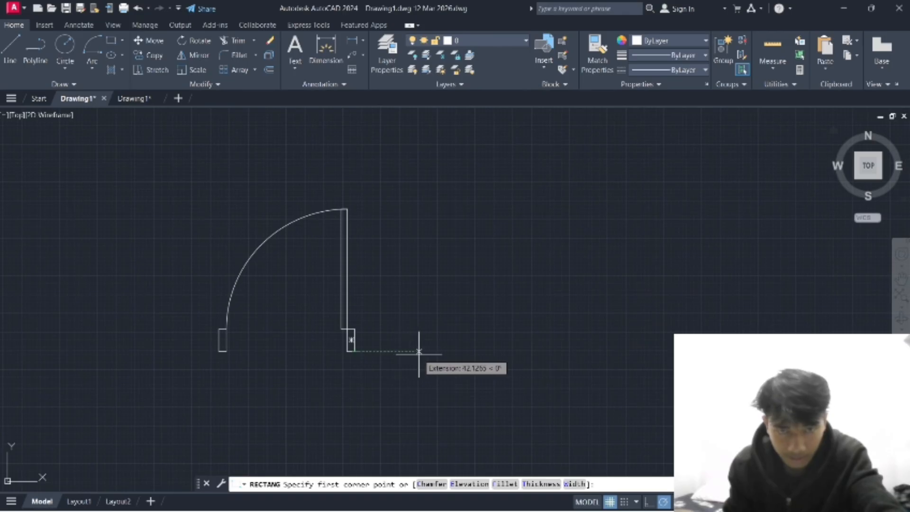
pyautogui.write('80')
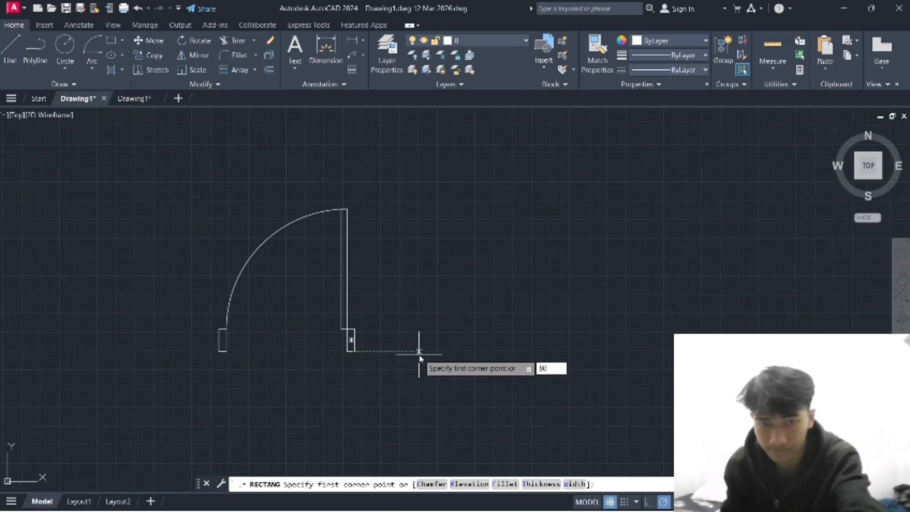
pyautogui.press('Return')
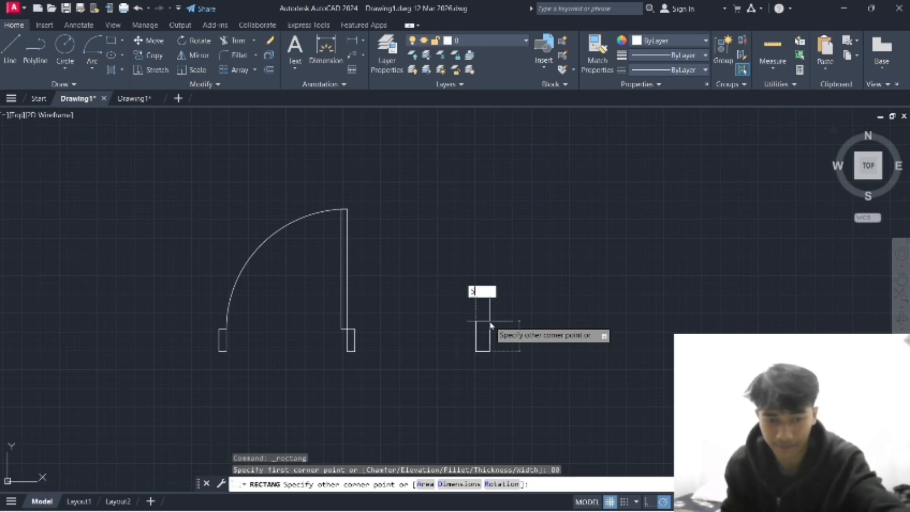
pyautogui.press('Tab')
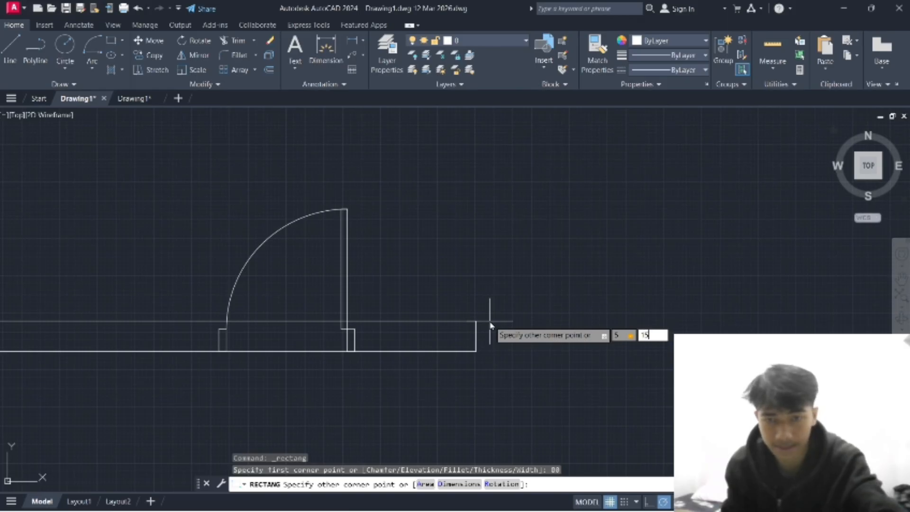
pyautogui.press('Return')
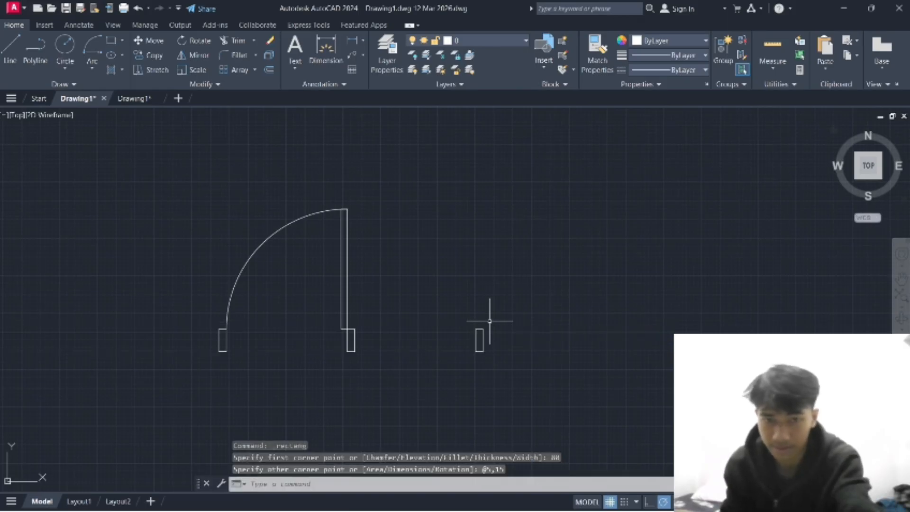
# Draw a fourth 5 by 15 jamb rectangle, starting 80 units to the right of the third jamb's lower-right corner.
pyautogui.press('Return')
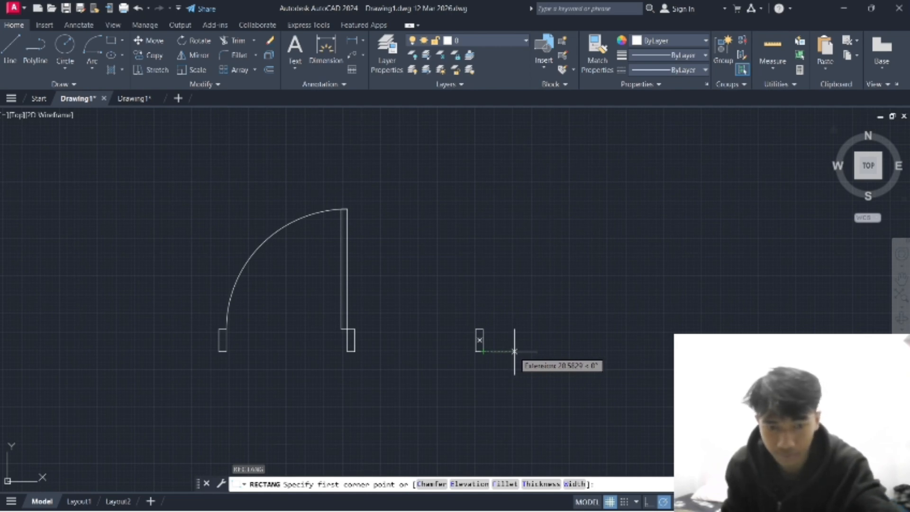
pyautogui.write('80')
pyautogui.press('Return')
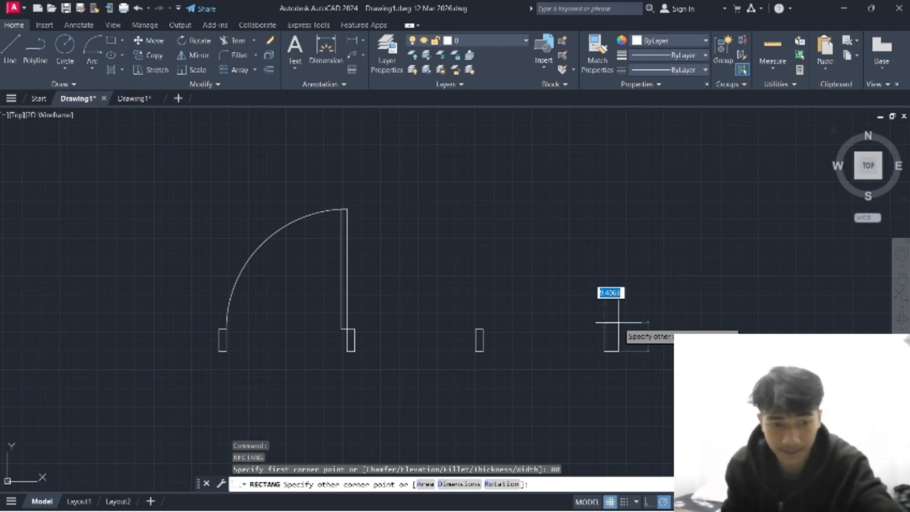
pyautogui.write('5,')
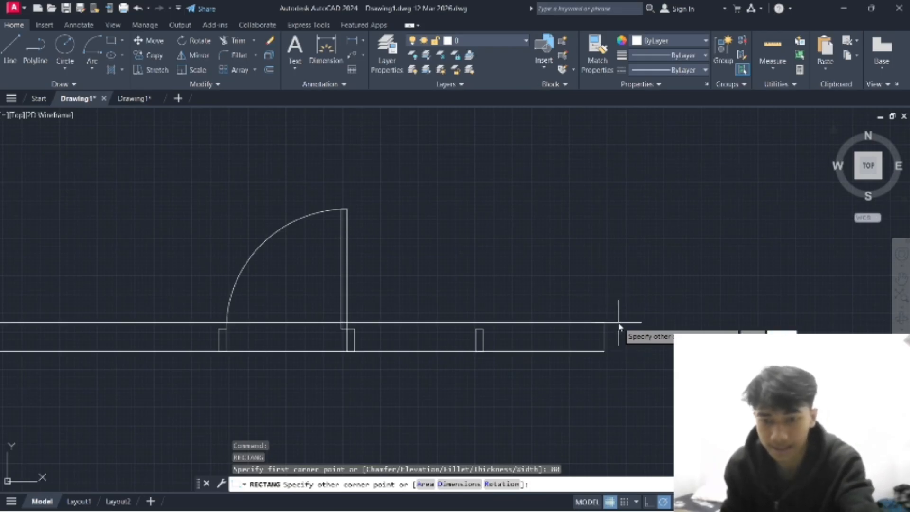
pyautogui.write('15')
pyautogui.press('Return')
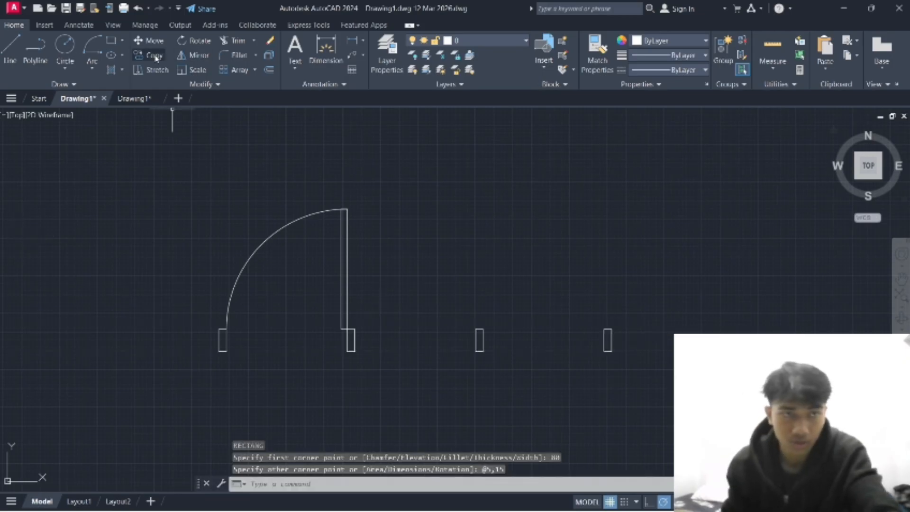
# Draw the second door's leaf as a 4 by 80 rectangle rising from the third jamb's upper-right corner.
pyautogui.click(116, 44)
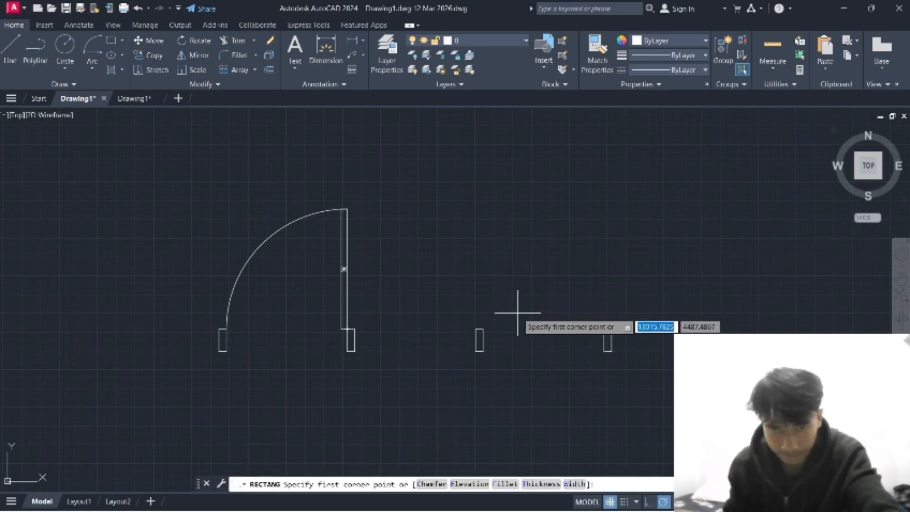
pyautogui.click(483, 328)
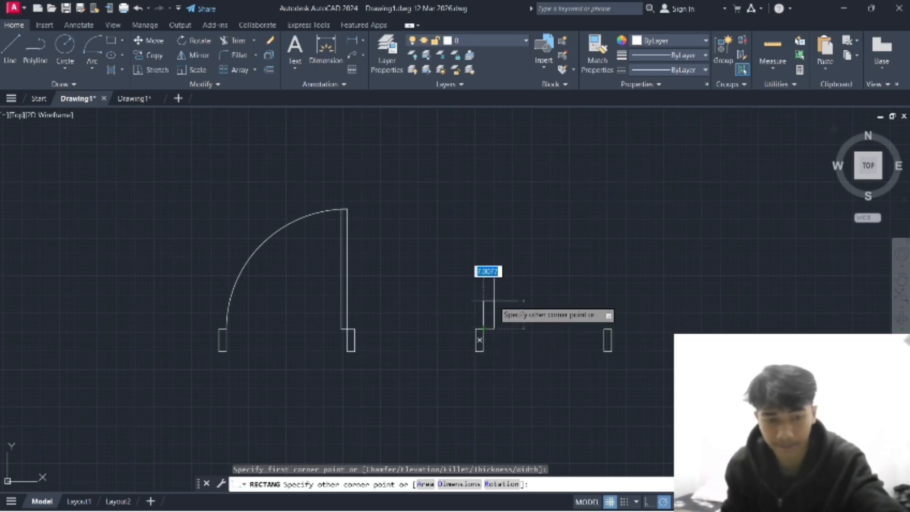
pyautogui.write('4')
pyautogui.press('Tab')
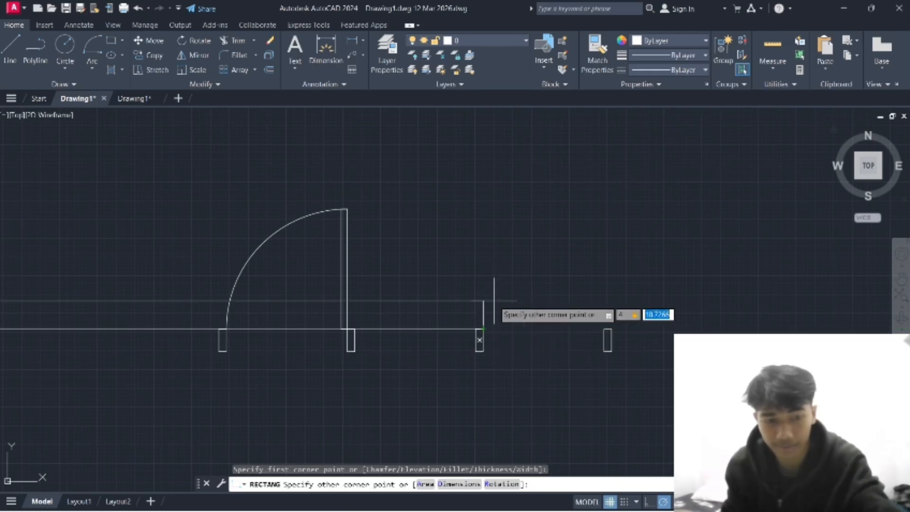
pyautogui.press('Return')
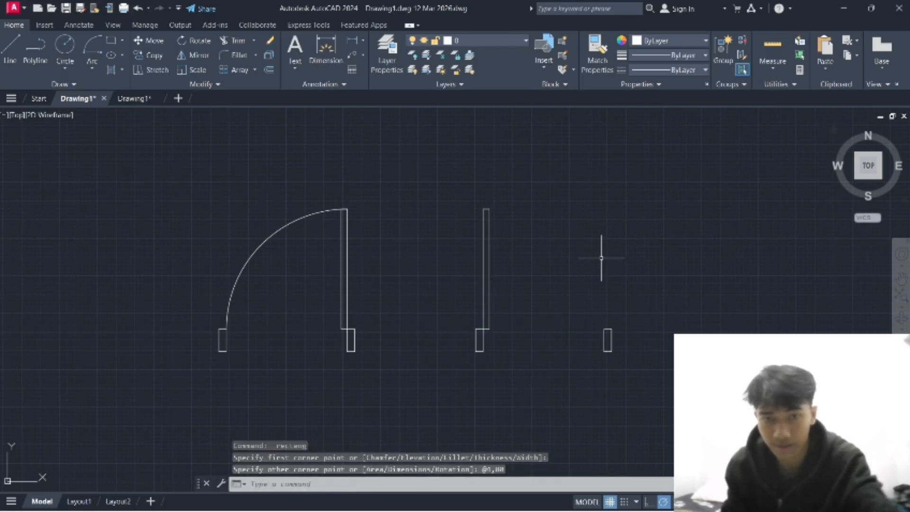
# Draw the second door's swing arc from the leaf's upper-left corner, centred on its lower-left corner, to the fourth jamb's upper-left corner.
pyautogui.click(92, 69)
pyautogui.click(145, 119)
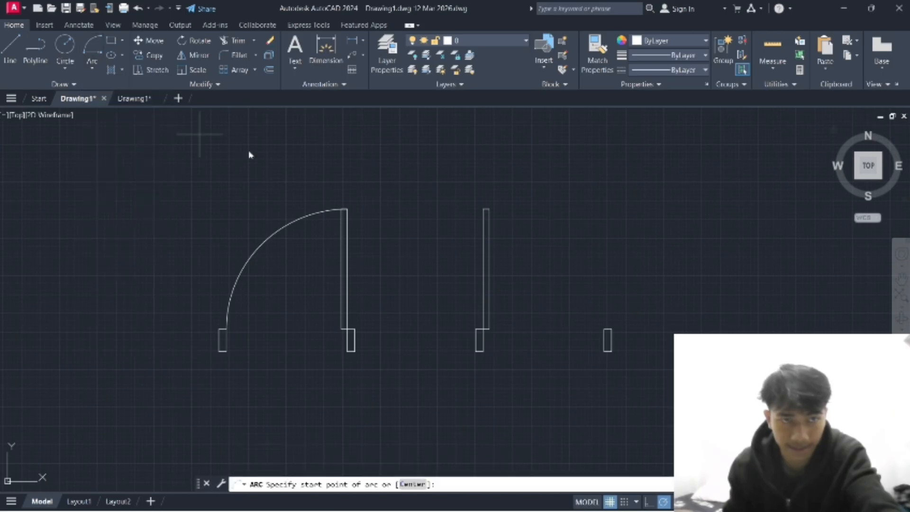
pyautogui.scroll(4, 489, 208)
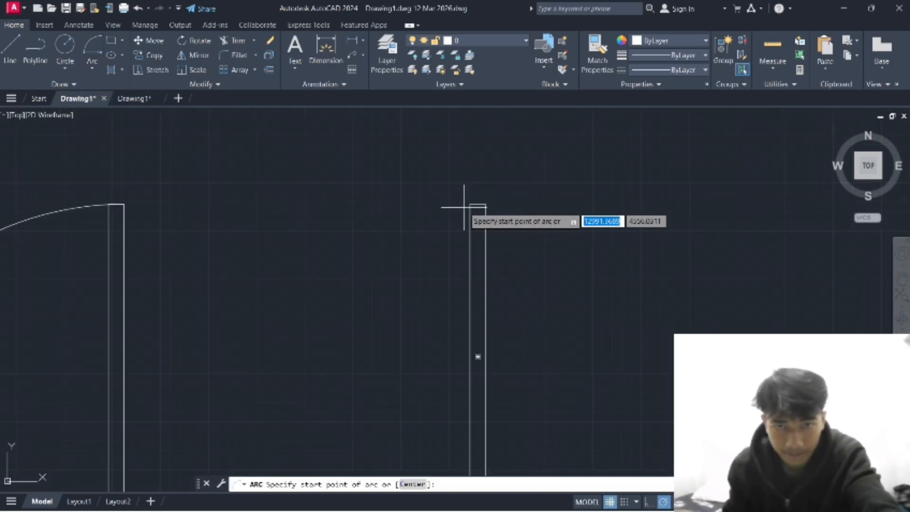
pyautogui.click(471, 209)
pyautogui.scroll(-2, 471, 211)
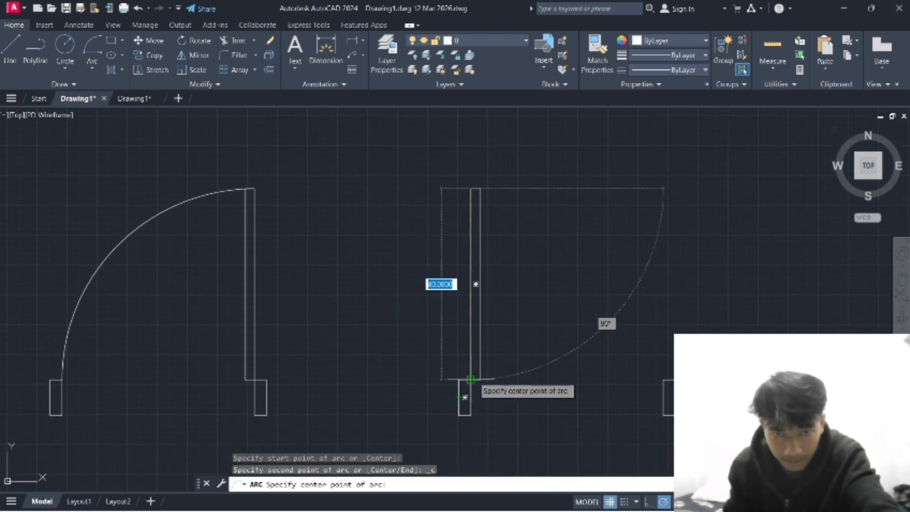
pyautogui.click(470, 379)
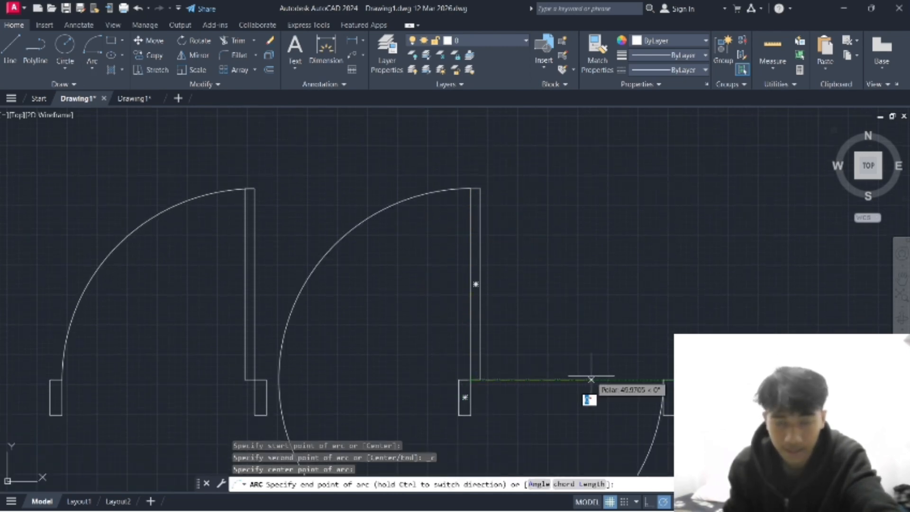
pyautogui.scroll(-2, 590, 379)
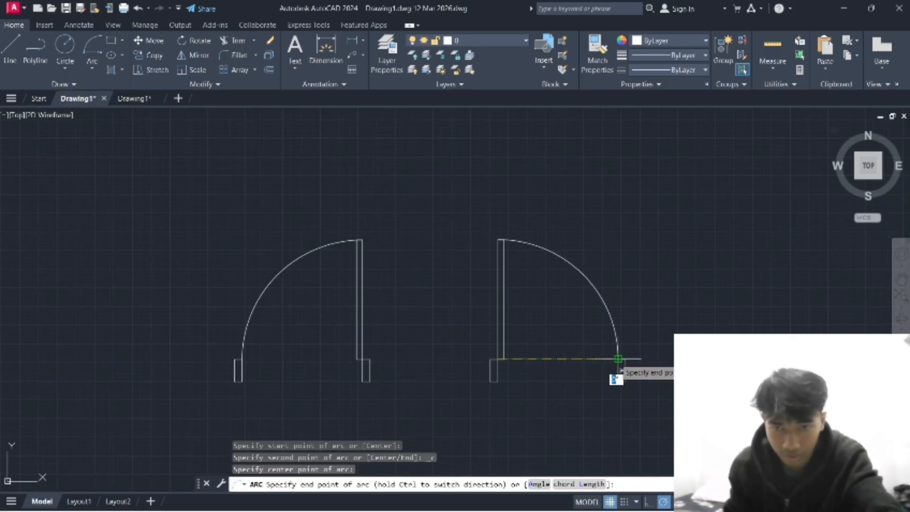
pyautogui.click(618, 358)
# Draw a 5 by 15 jamb rectangle extending left and down from a point 80 units below the second jamb's lower-right corner.
pyautogui.moveTo(669, 353); pyautogui.dragTo(673, 267, button='middle')
pyautogui.moveTo(520, 360); pyautogui.dragTo(639, 357, button='middle')
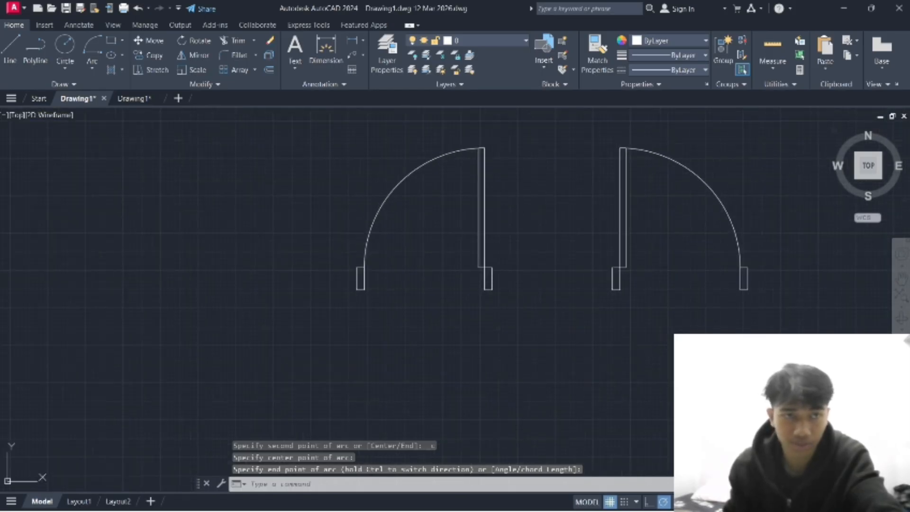
pyautogui.click(111, 41)
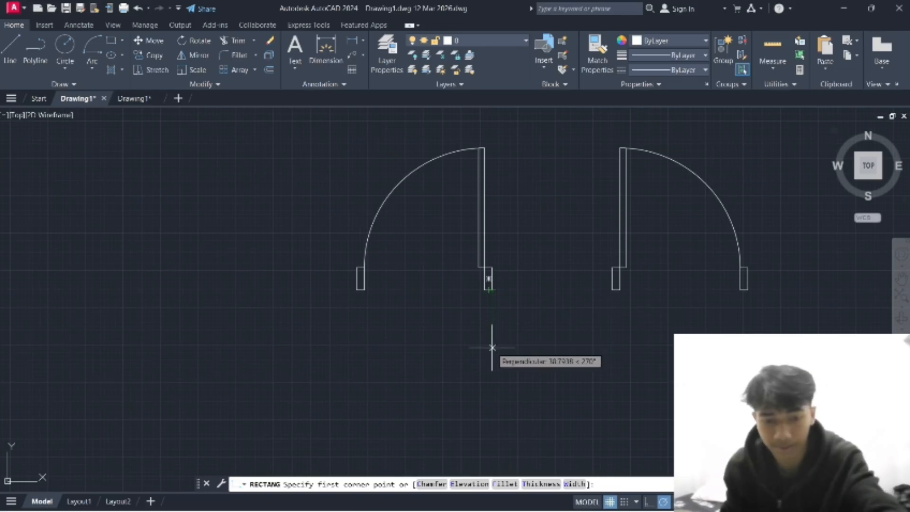
pyautogui.write('80')
pyautogui.press('Return')
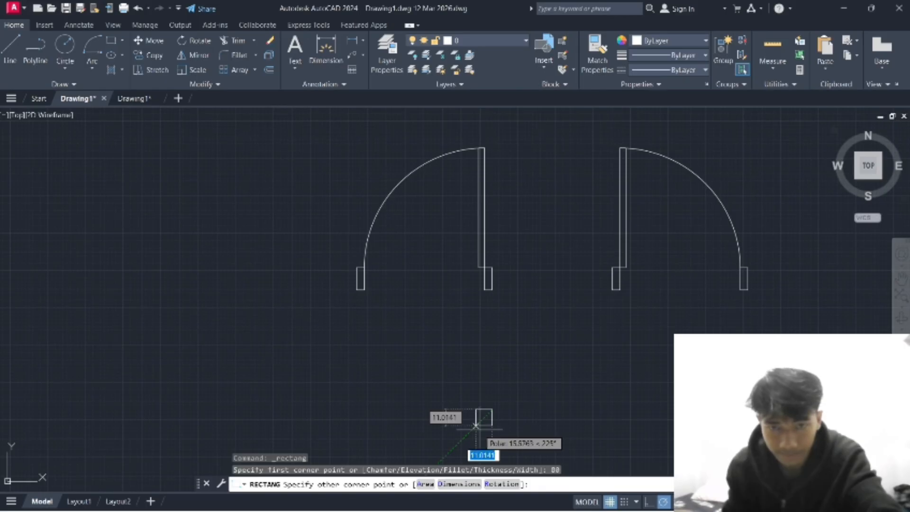
pyautogui.moveTo(476, 425); pyautogui.dragTo(460, 370, button='middle')
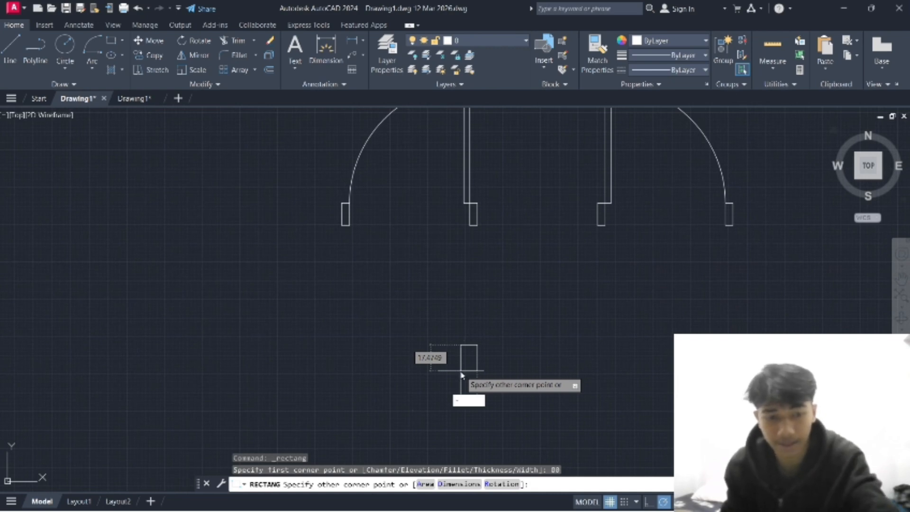
pyautogui.press('Tab')
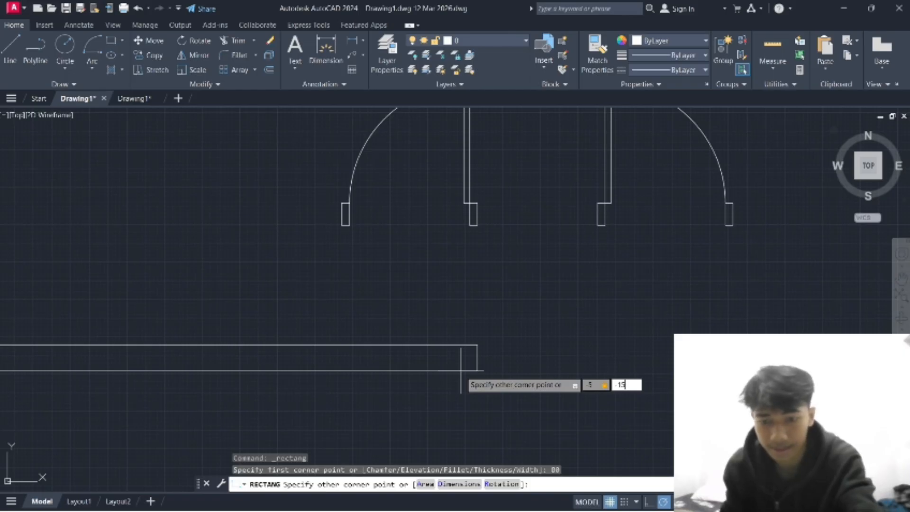
pyautogui.write('-15')
pyautogui.press('Return')
# Draw the third door's left 5 by 15 jamb, extending left and down from 80 units left of the right jamb's upper-left corner.
pyautogui.moveTo(526, 334); pyautogui.dragTo(520, 299, button='middle')
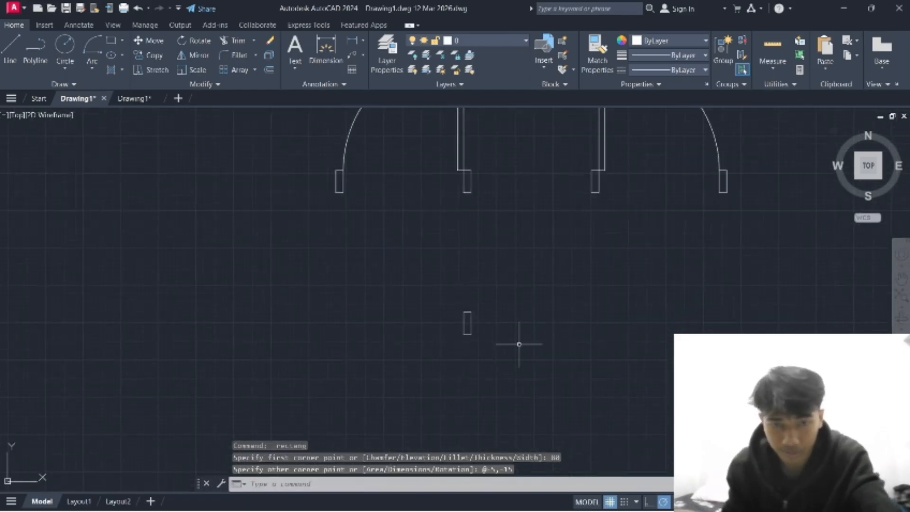
pyautogui.press('Return')
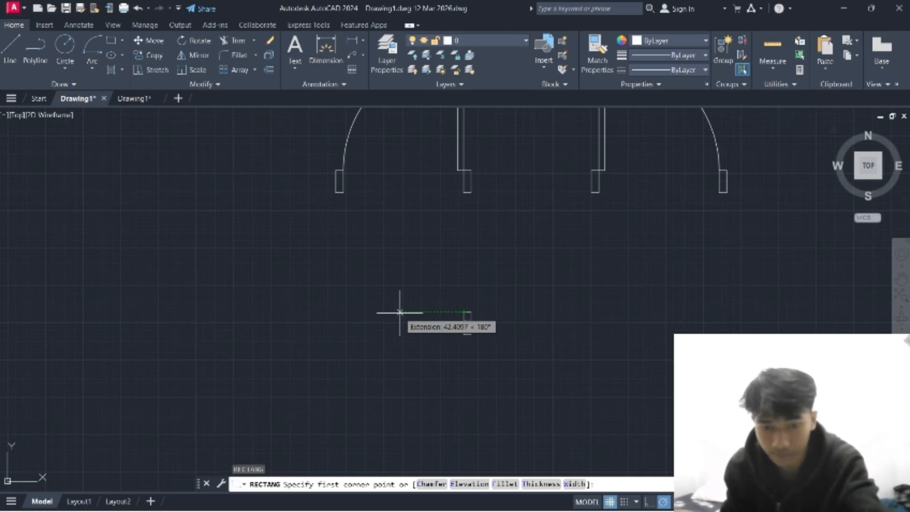
pyautogui.press('Return')
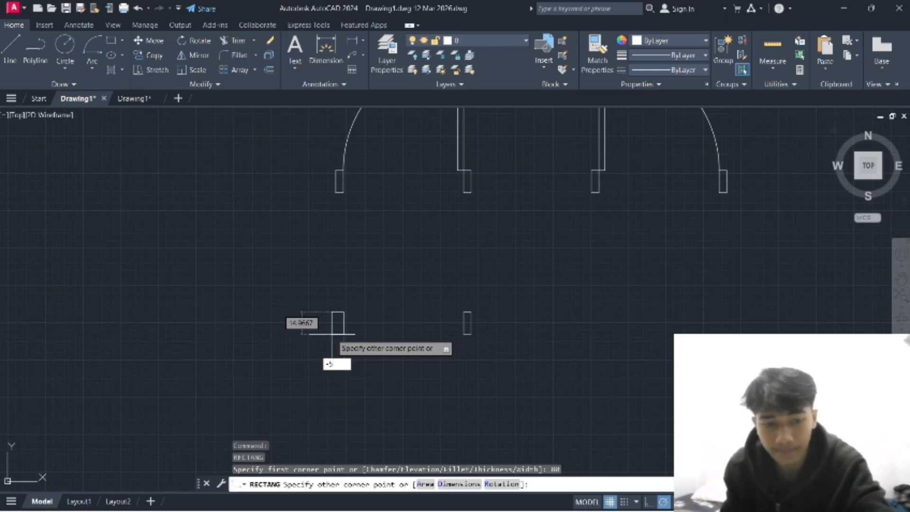
pyautogui.press('Tab')
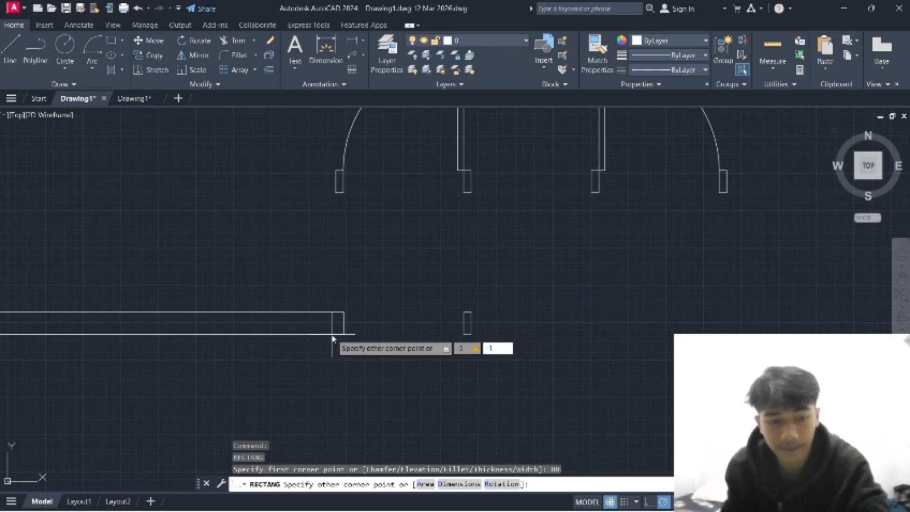
pyautogui.write('-15')
pyautogui.press('Return')
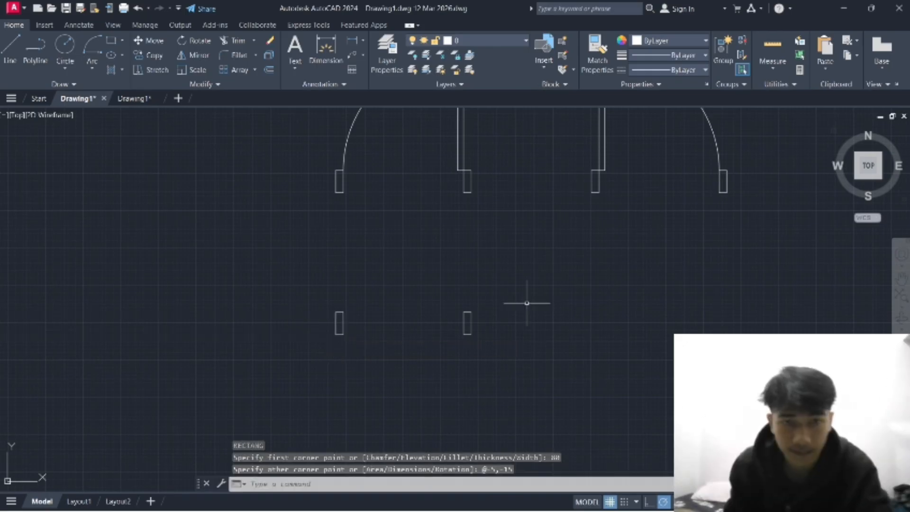
# Draw the third door's leaf as a 4 by 80 rectangle extending left and down from the right jamb's lower-left corner.
pyautogui.moveTo(523, 306); pyautogui.dragTo(510, 282, button='middle')
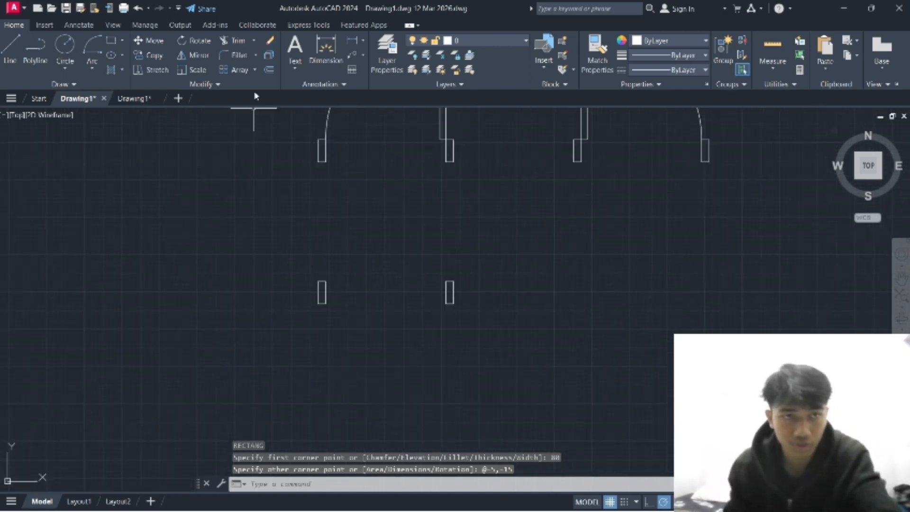
pyautogui.click(112, 41)
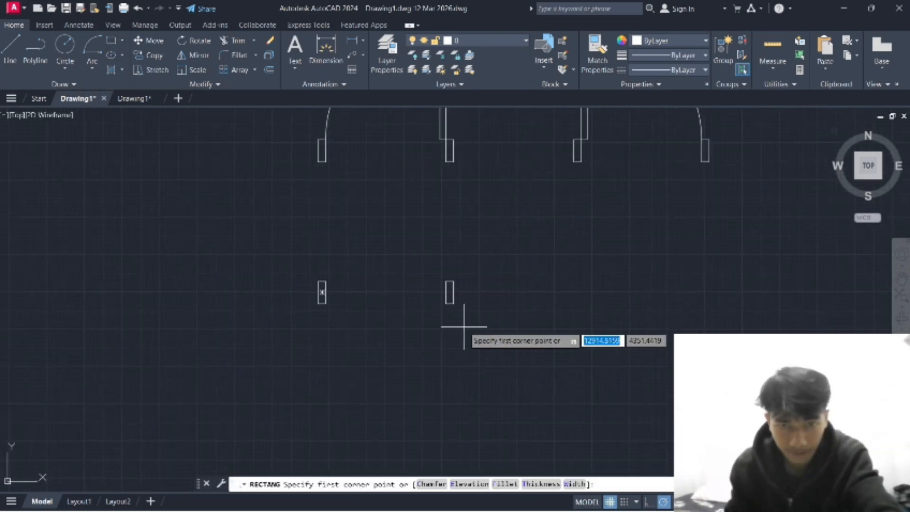
pyautogui.click(445, 303)
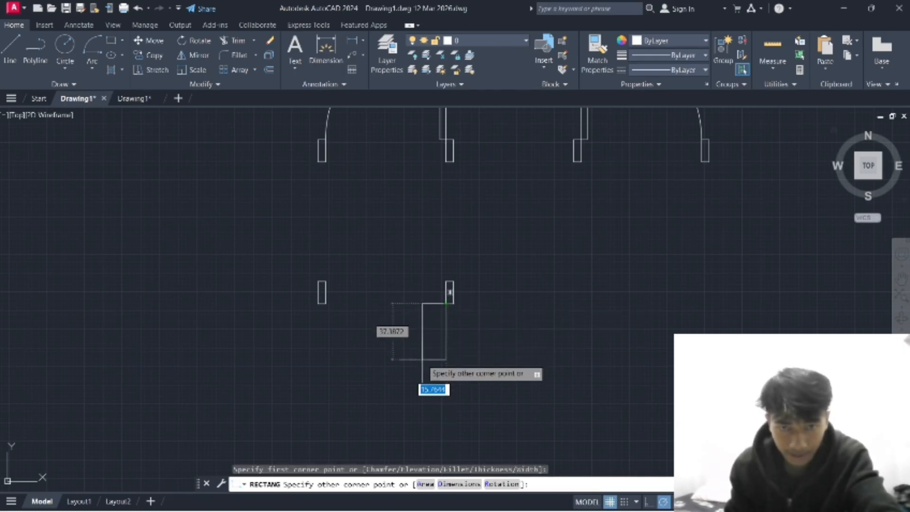
pyautogui.write('-4')
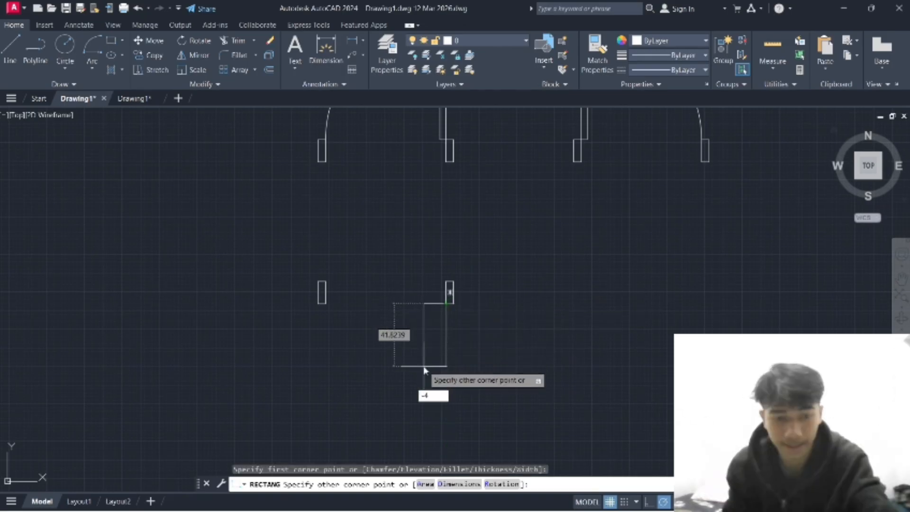
pyautogui.press('Tab')
pyautogui.write('-')
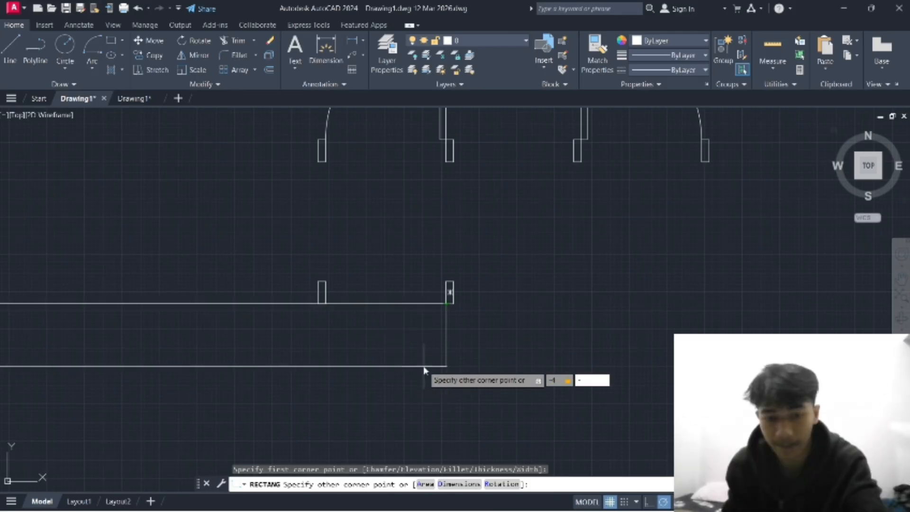
pyautogui.write('880')
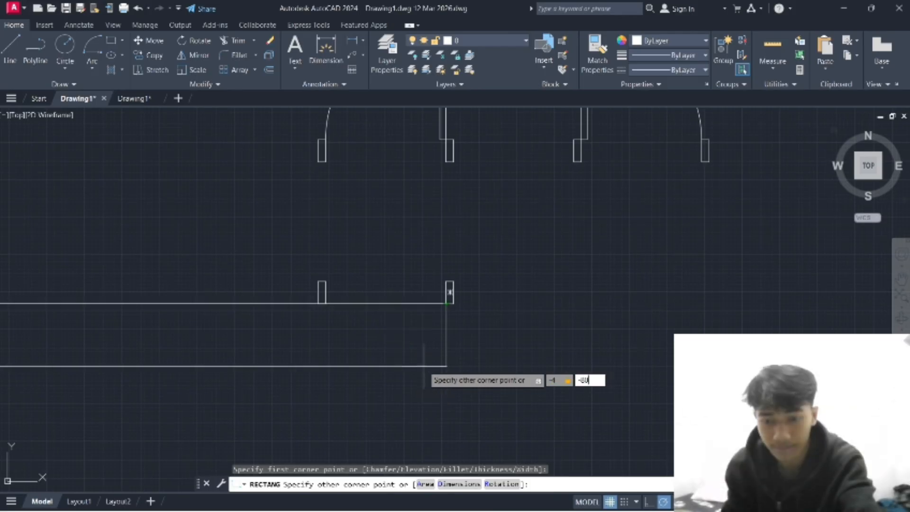
pyautogui.press('Return')
# Draw the third door's swing arc from the leaf's lower-right corner, centred on its upper-right corner, to the left jamb's lower-right corner.
pyautogui.moveTo(581, 372); pyautogui.dragTo(516, 294, button='middle')
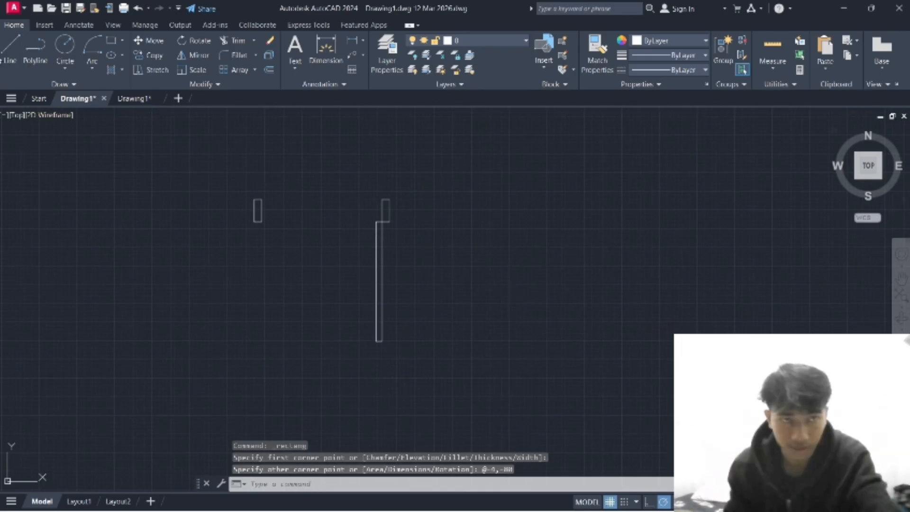
pyautogui.click(92, 67)
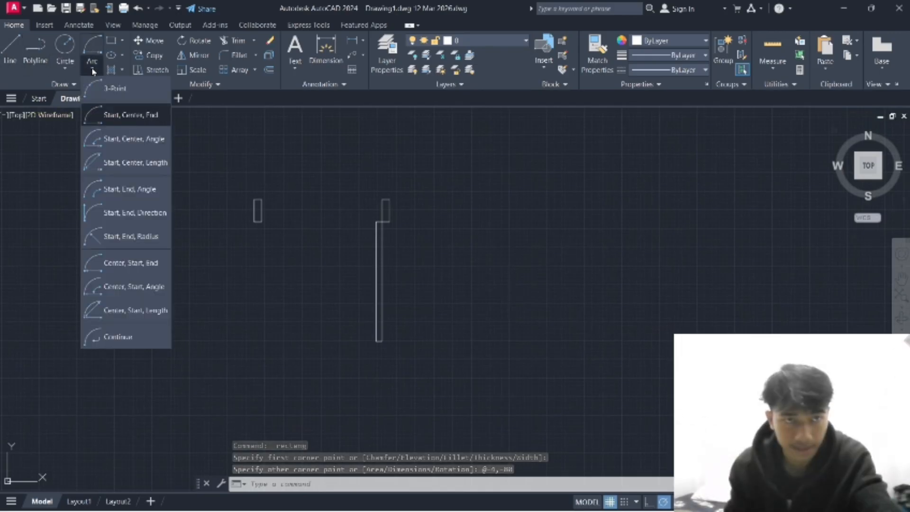
pyautogui.click(131, 115)
pyautogui.scroll(2, 392, 350)
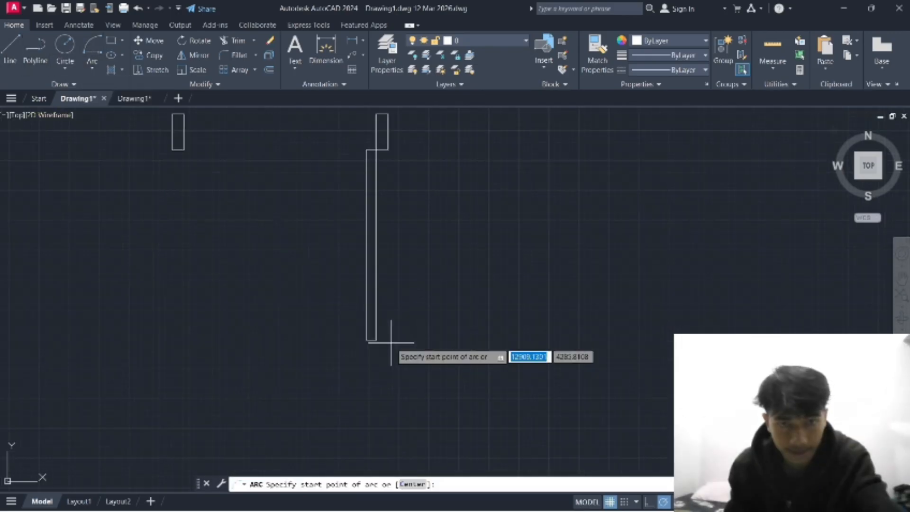
pyautogui.click(376, 340)
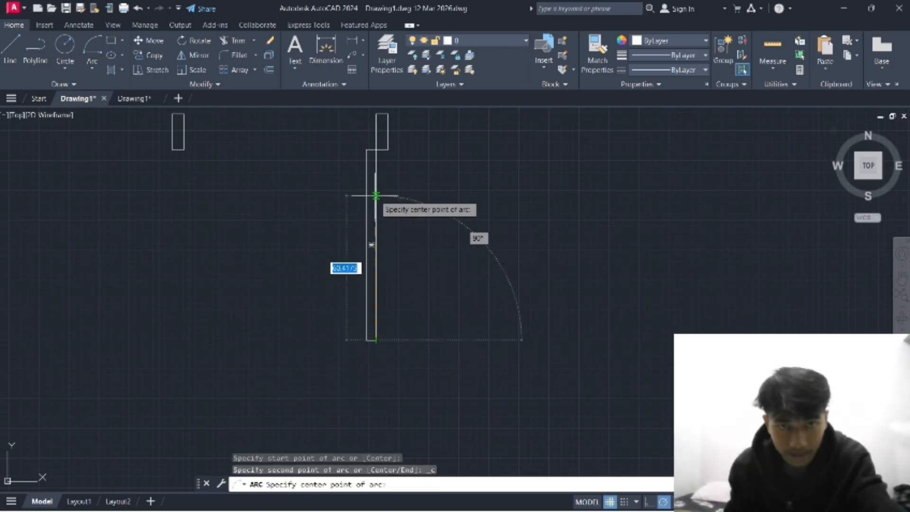
pyautogui.click(376, 150)
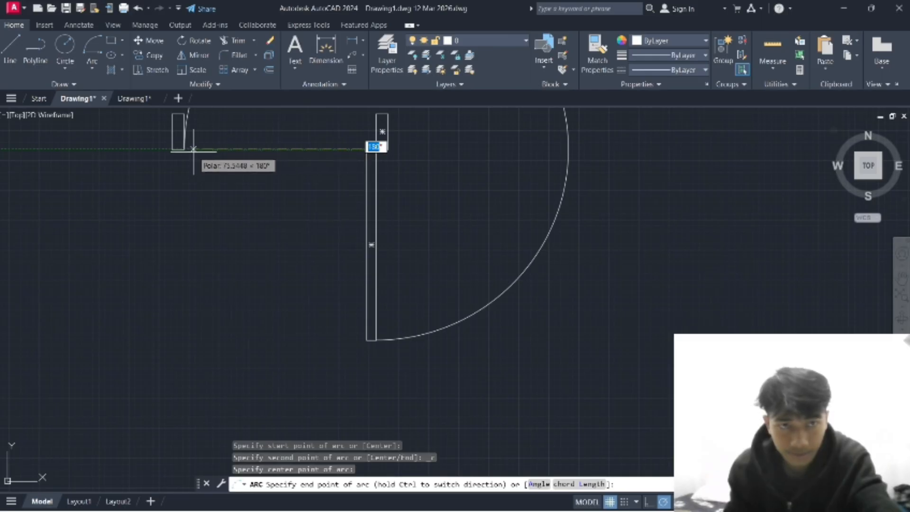
pyautogui.scroll(-2, 197, 150)
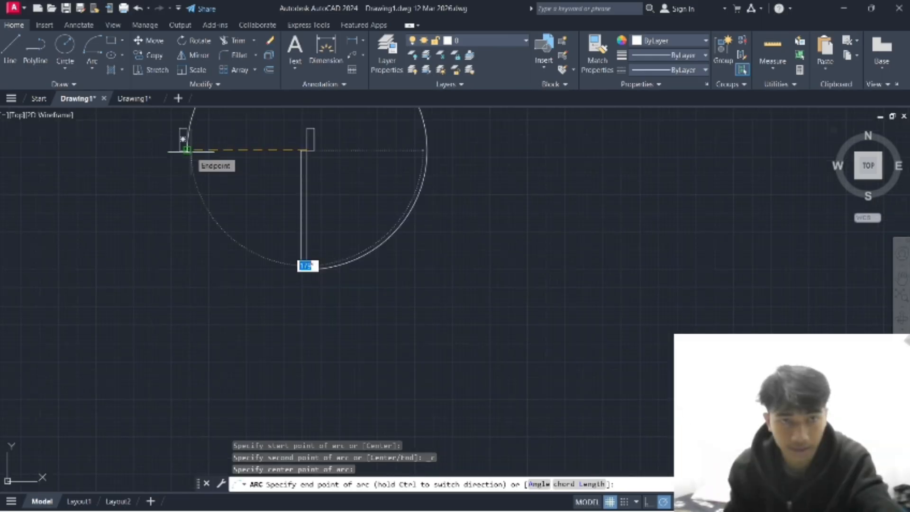
pyautogui.press('ctrl')
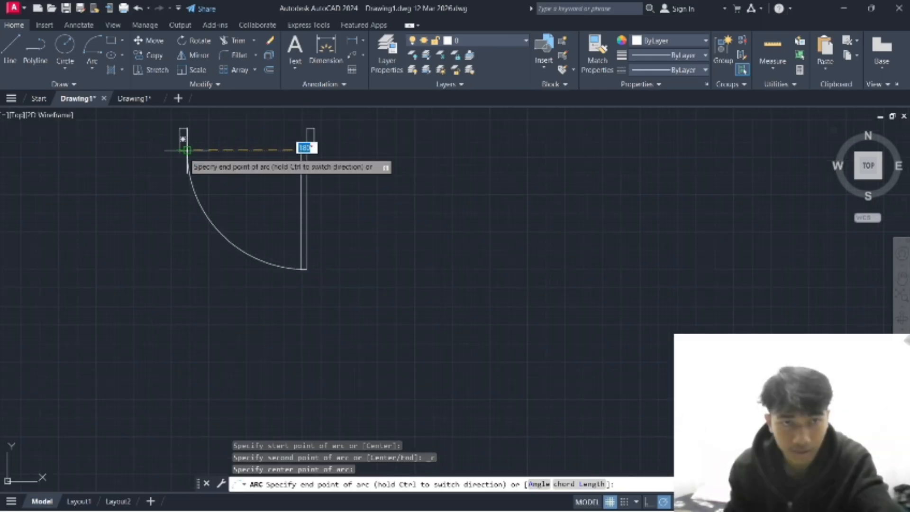
pyautogui.click(186, 150)
# Draw the fourth door's left 5 by 15 jamb, aligned below the second door's left jamb and level with the third door's jambs.
pyautogui.scroll(-2, 382, 270)
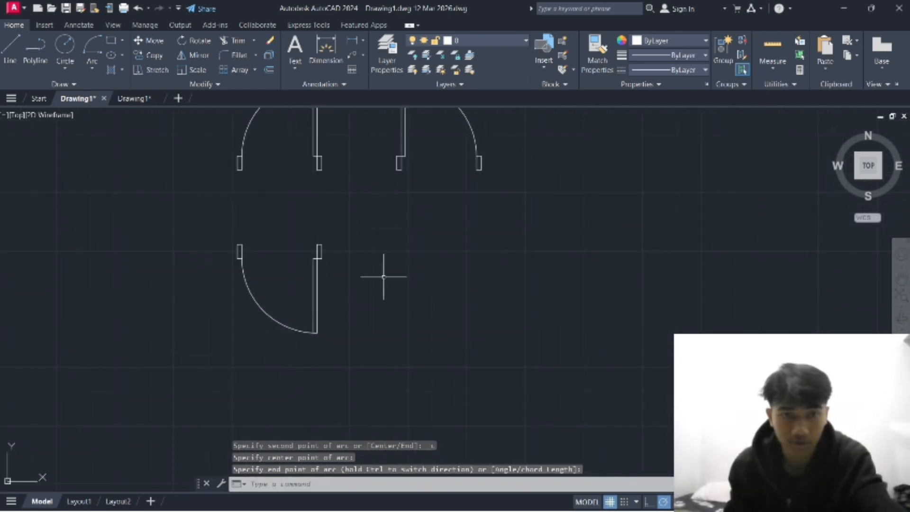
pyautogui.moveTo(382, 270)
pyautogui.mouseDown(button='middle')
pyautogui.moveTo(411, 277)
pyautogui.moveTo(368, 301)
pyautogui.mouseUp(button='middle')
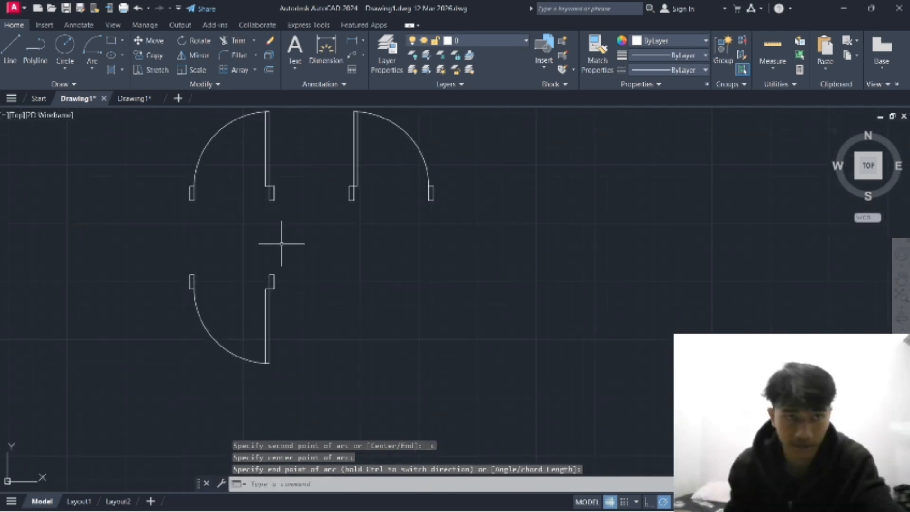
pyautogui.click(113, 44)
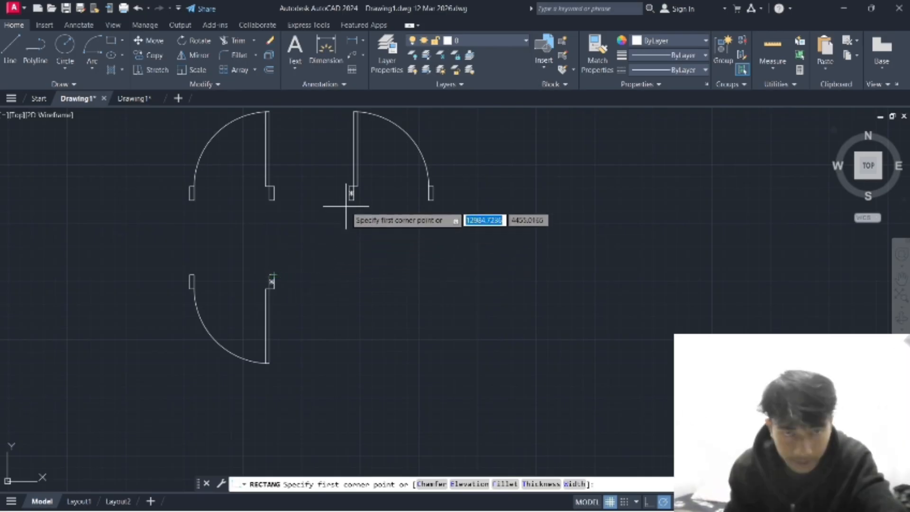
pyautogui.click(349, 274)
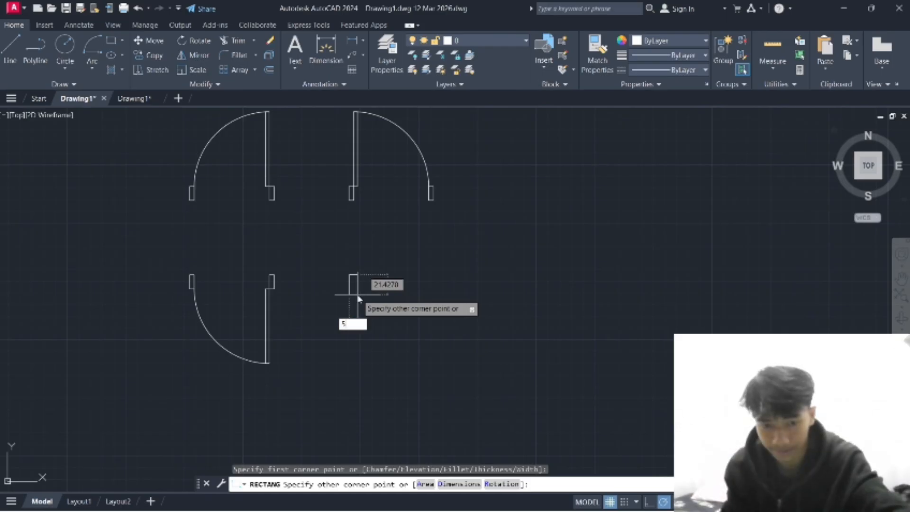
pyautogui.press('Tab')
pyautogui.write('-15')
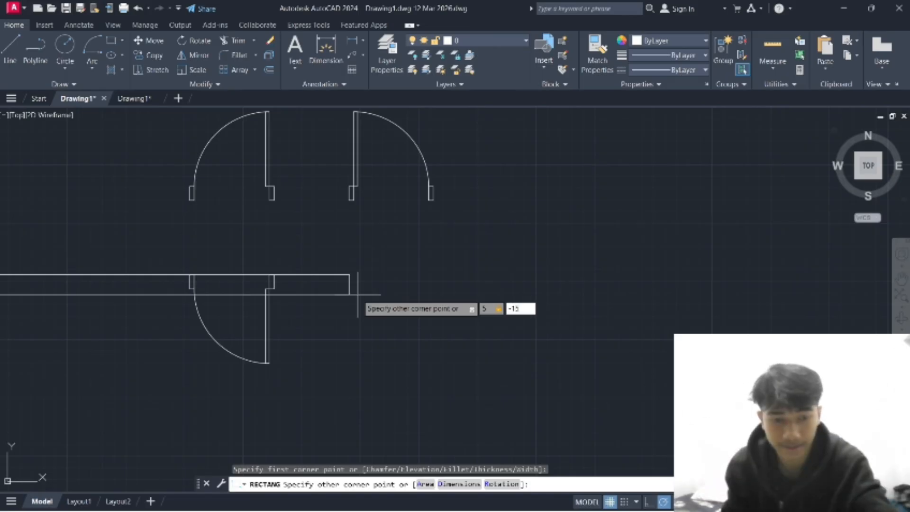
pyautogui.press('Return')
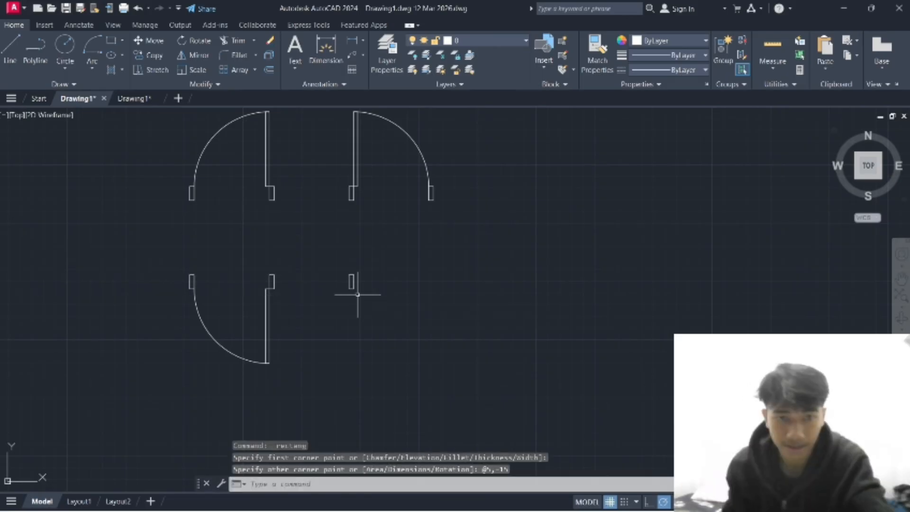
# Draw the fourth door's right 5 by 15 jamb, extending right and down from 80 units right of the left jamb's upper-right corner.
pyautogui.click(110, 42)
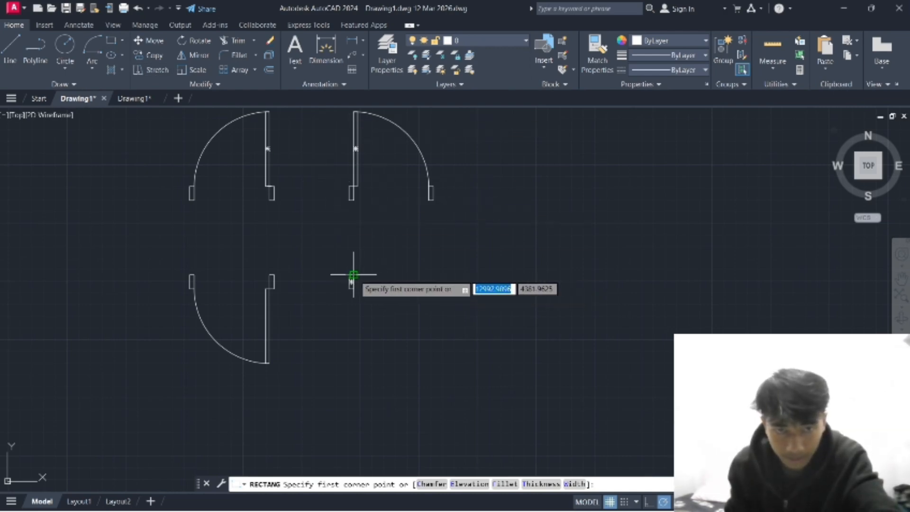
pyautogui.write('8')
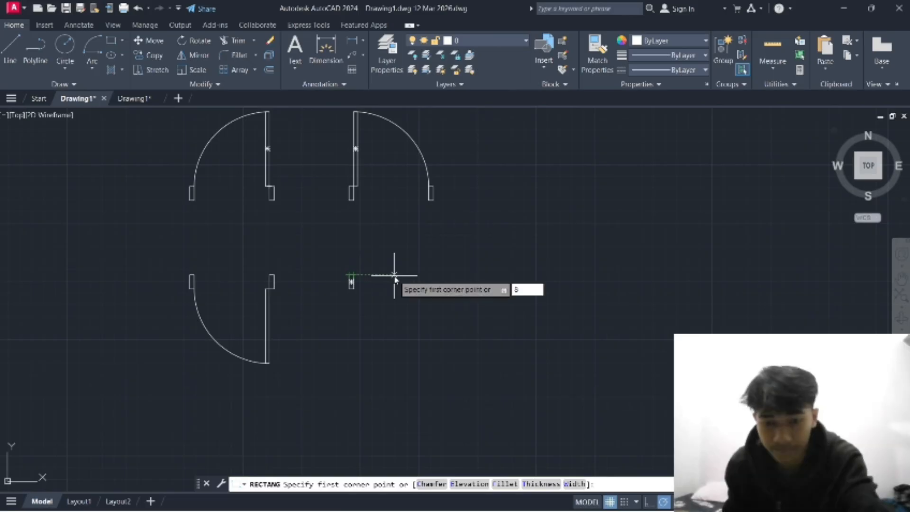
pyautogui.write('0')
pyautogui.press('Return')
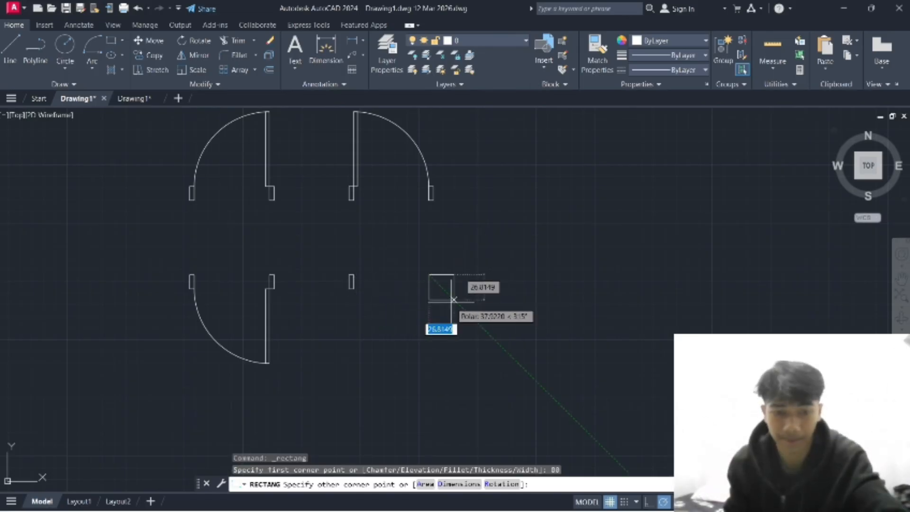
pyautogui.write('5')
pyautogui.press('Tab')
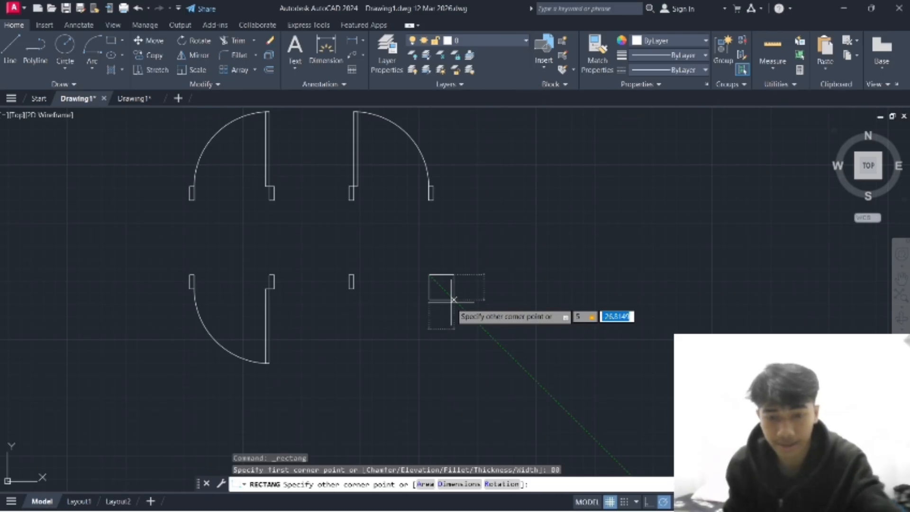
pyautogui.write('15')
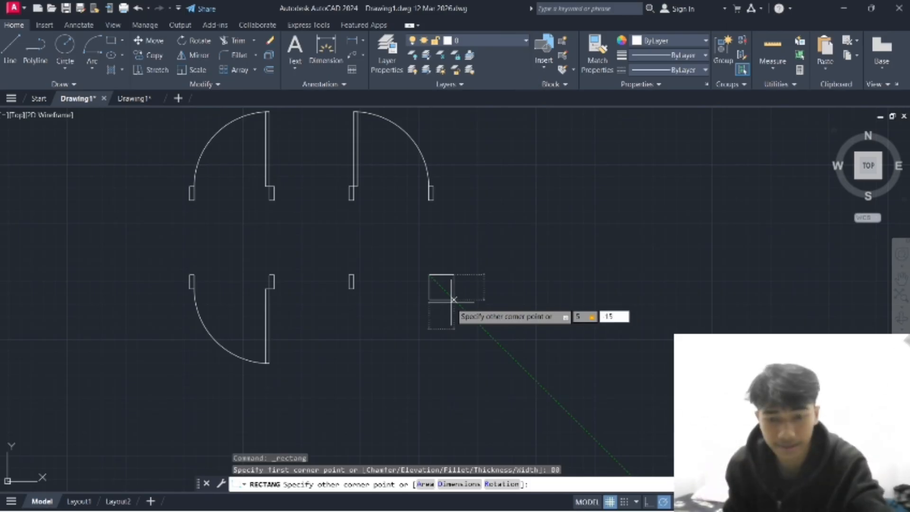
pyautogui.press('Return')
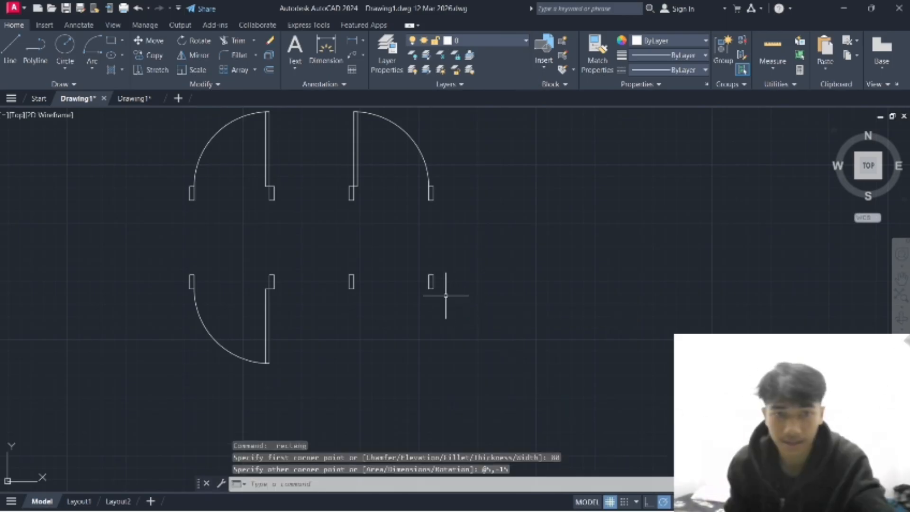
# Draw the fourth door's leaf as a 4 by 80 rectangle extending right and down from the left jamb's lower-right corner.
pyautogui.click(112, 42)
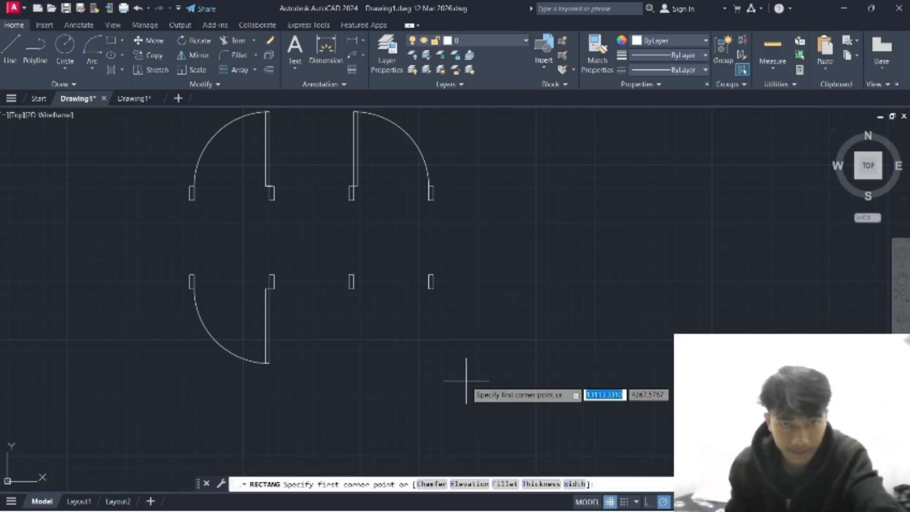
pyautogui.click(351, 282)
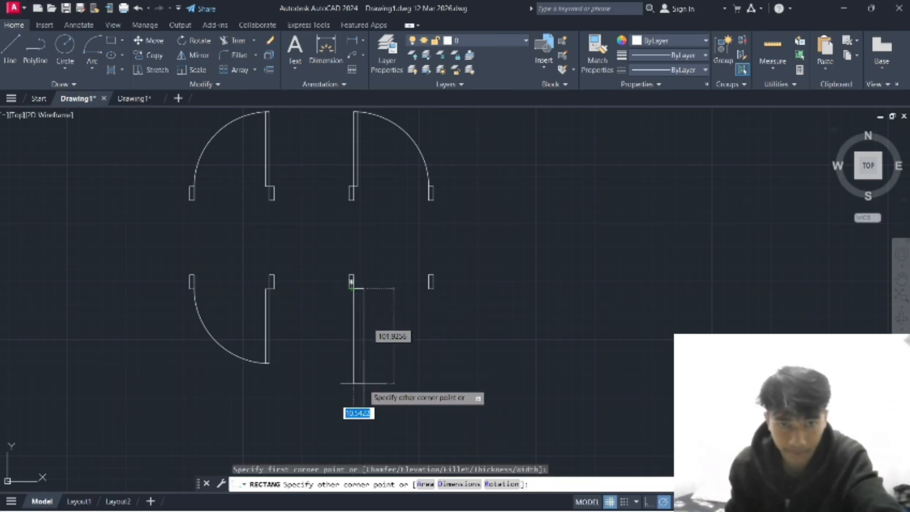
pyautogui.write('4,-')
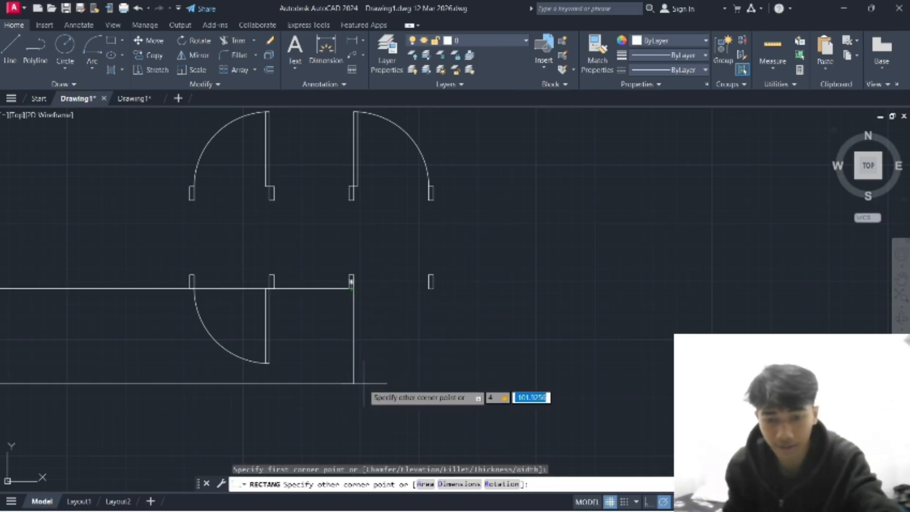
pyautogui.write('80')
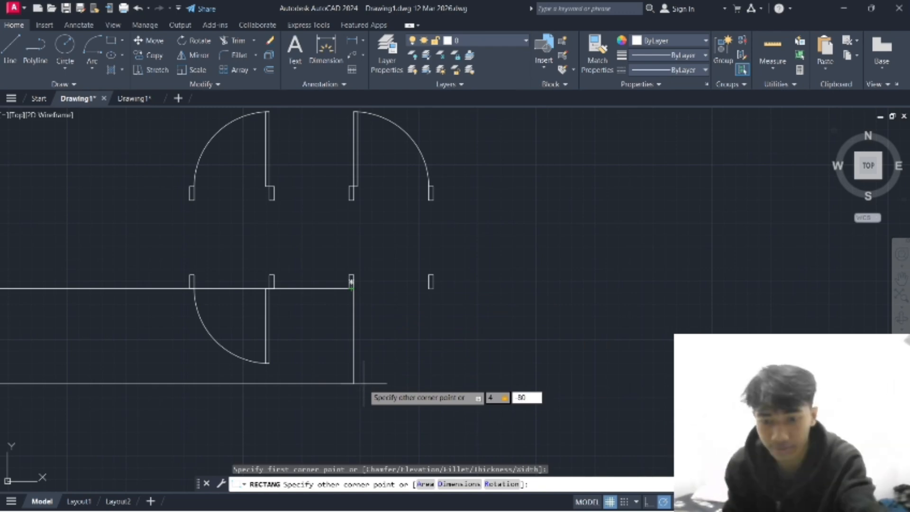
pyautogui.press('Return')
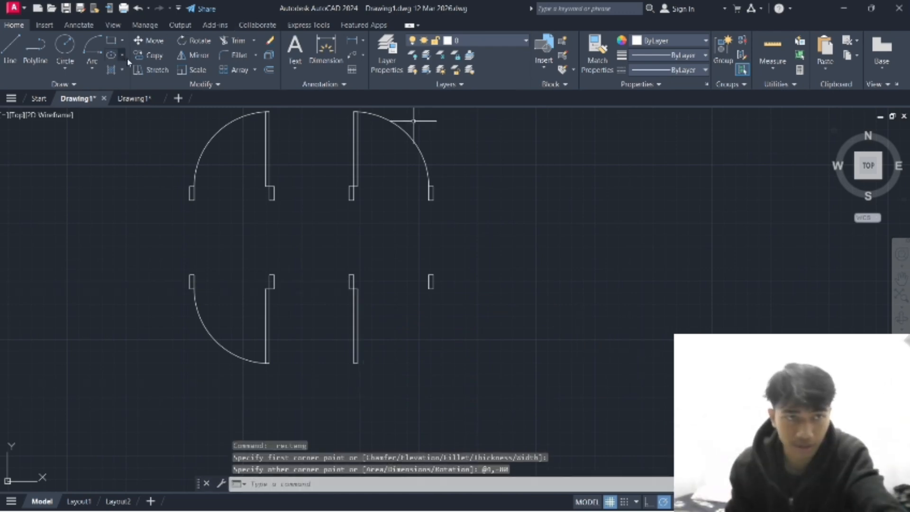
# Draw the fourth door's swing arc from the leaf's lower-left corner, centred on its upper-left corner, to the right jamb's lower-left corner.
pyautogui.click(93, 66)
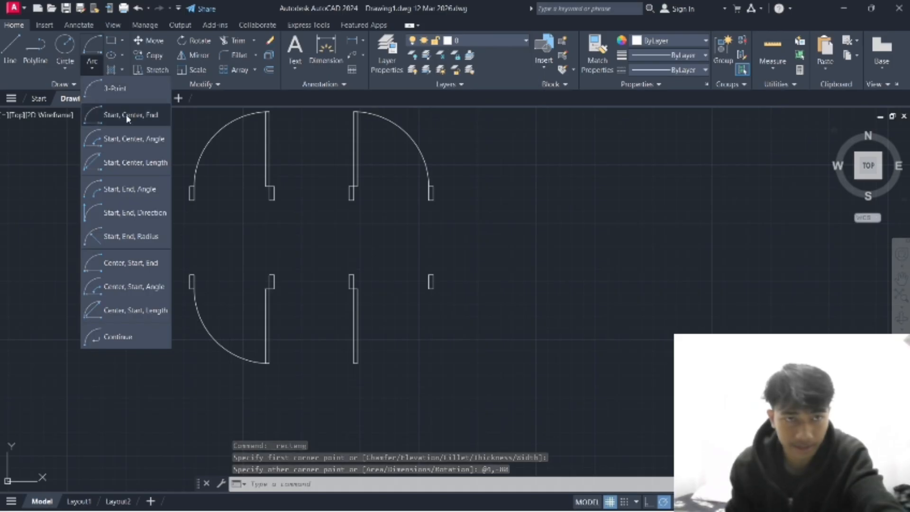
pyautogui.click(147, 116)
pyautogui.scroll(2, 440, 385)
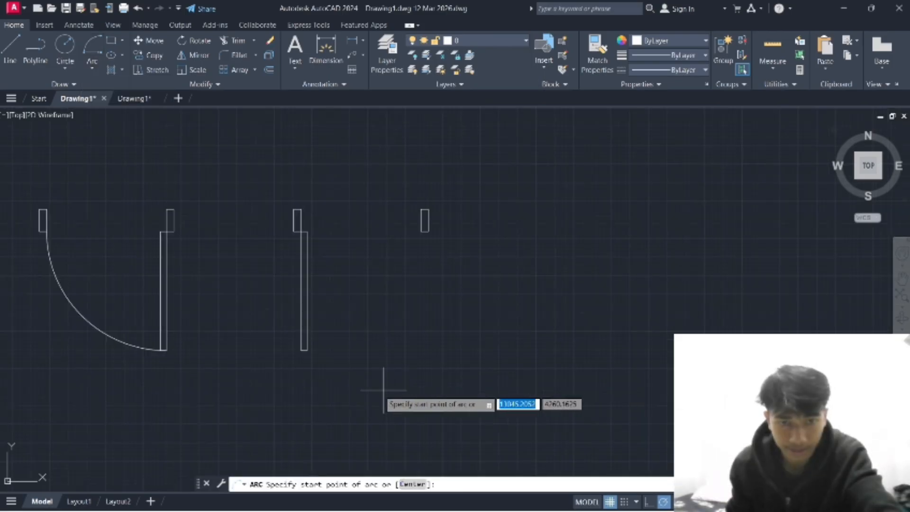
pyautogui.click(301, 351)
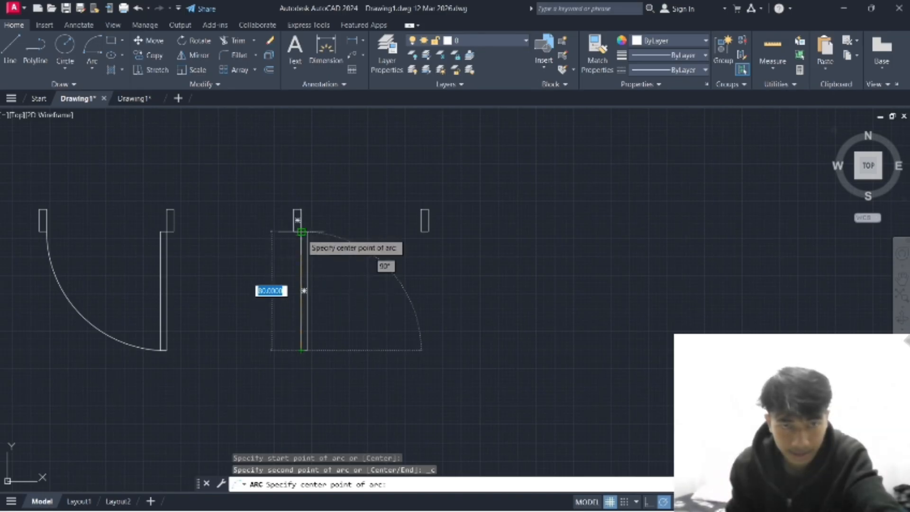
pyautogui.click(302, 232)
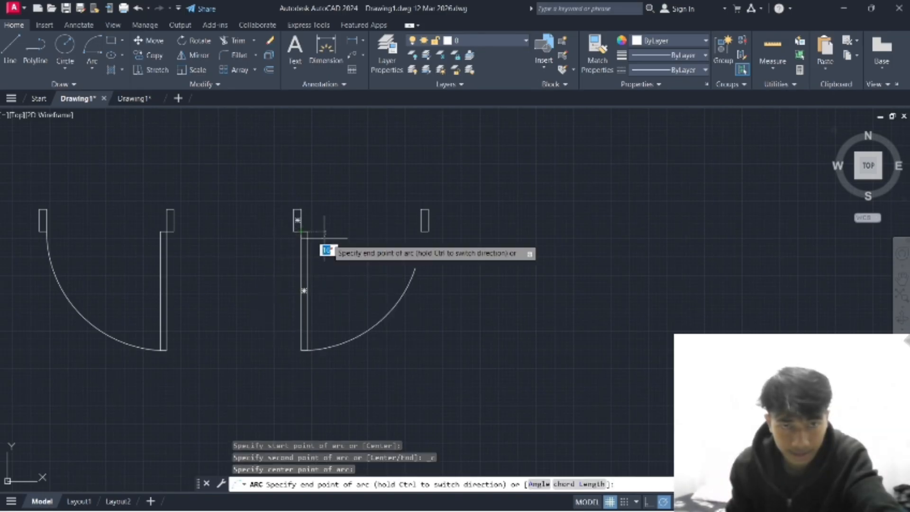
pyautogui.click(421, 231)
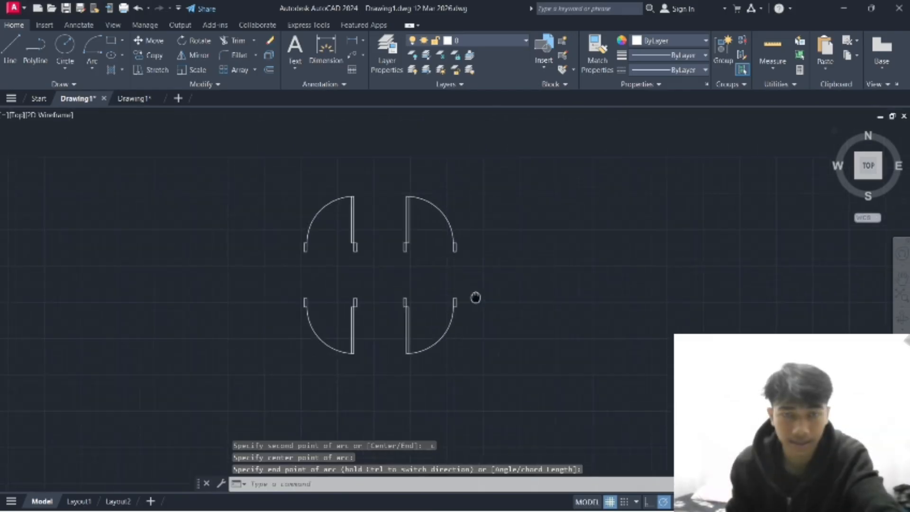
pyautogui.scroll(2, 526, 265)
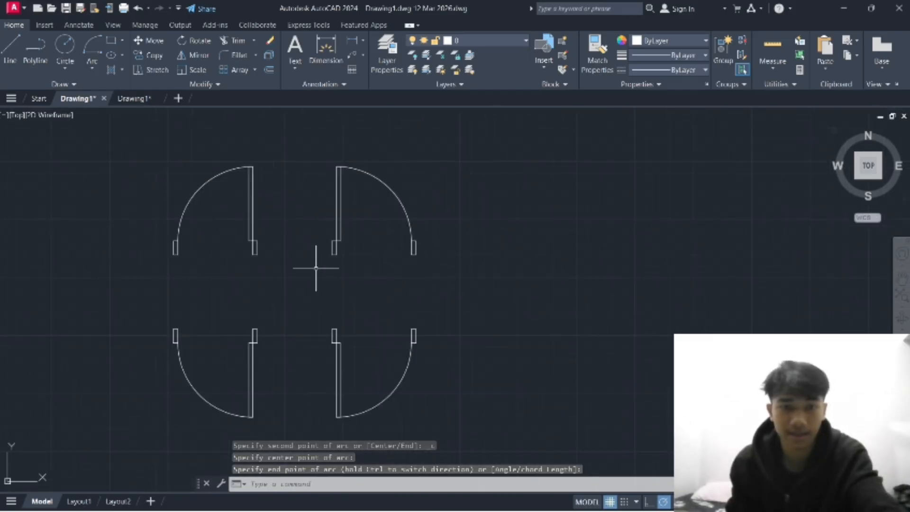
pyautogui.moveTo(325, 288); pyautogui.dragTo(379, 287, button='middle')
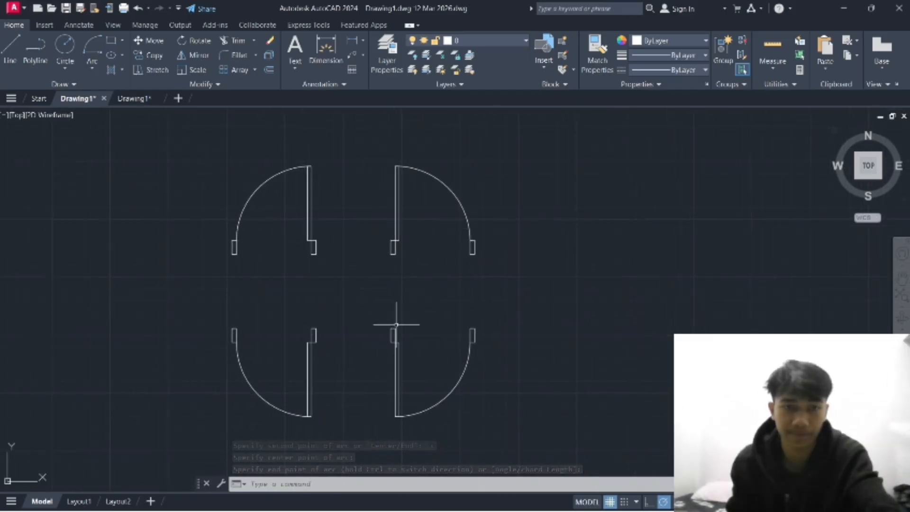